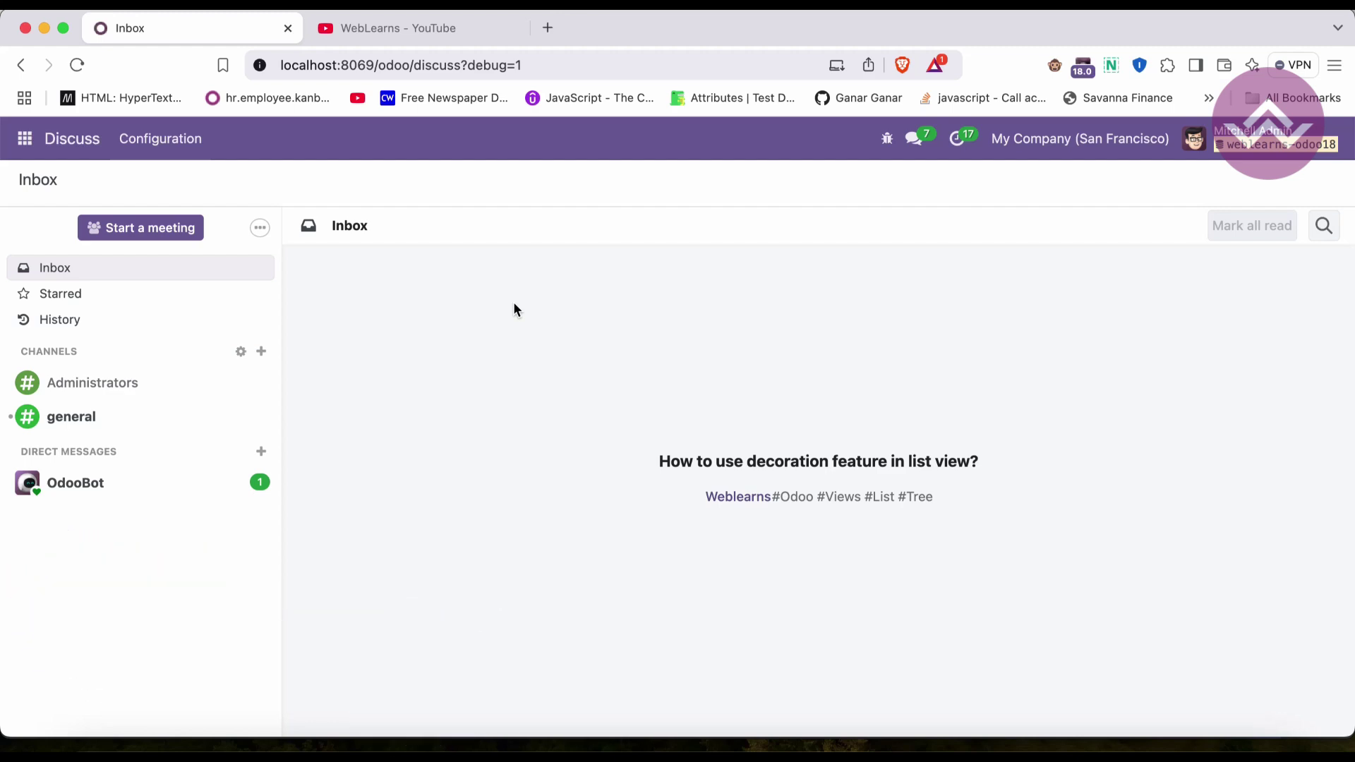
Browse the WebLearns YouTube channel's playlists, then return to the Odoo Discuss page.
left_click(417, 27)
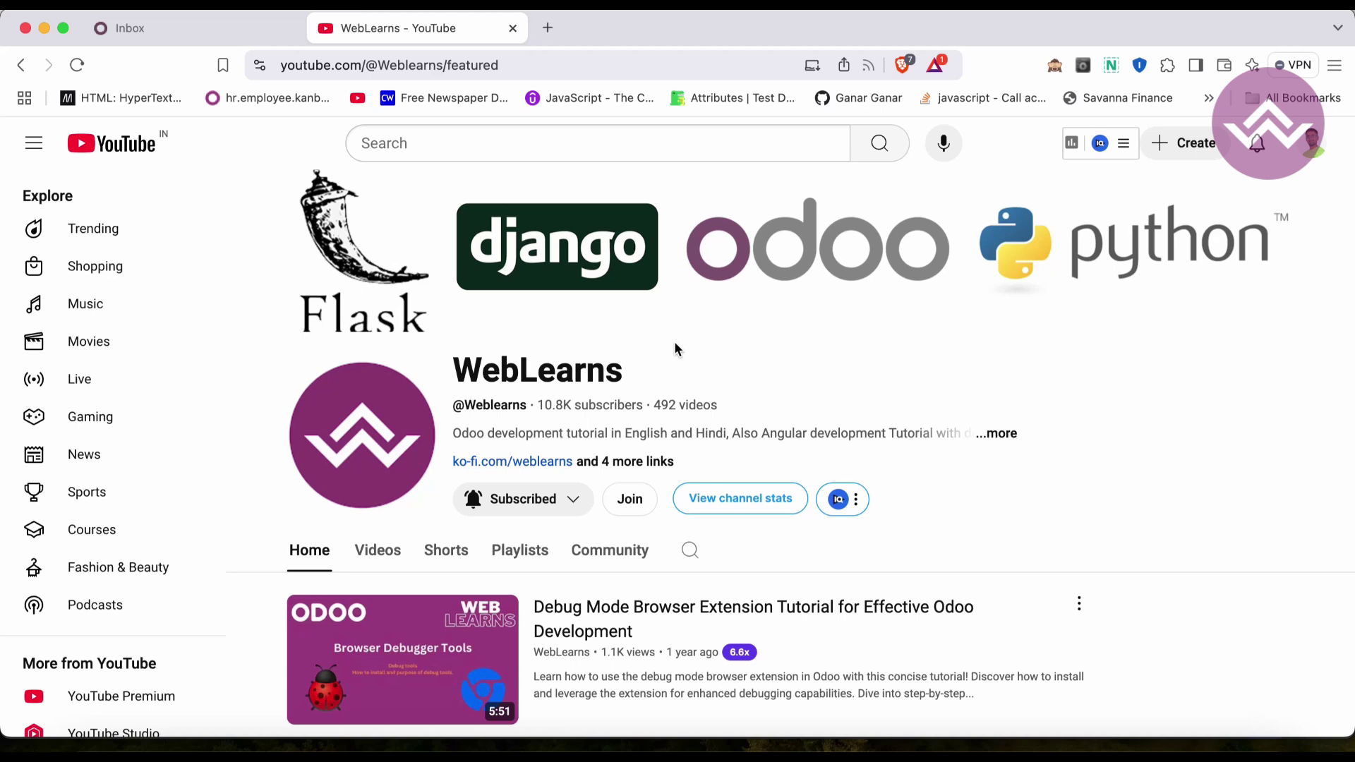
scroll(676, 345, "down", 1)
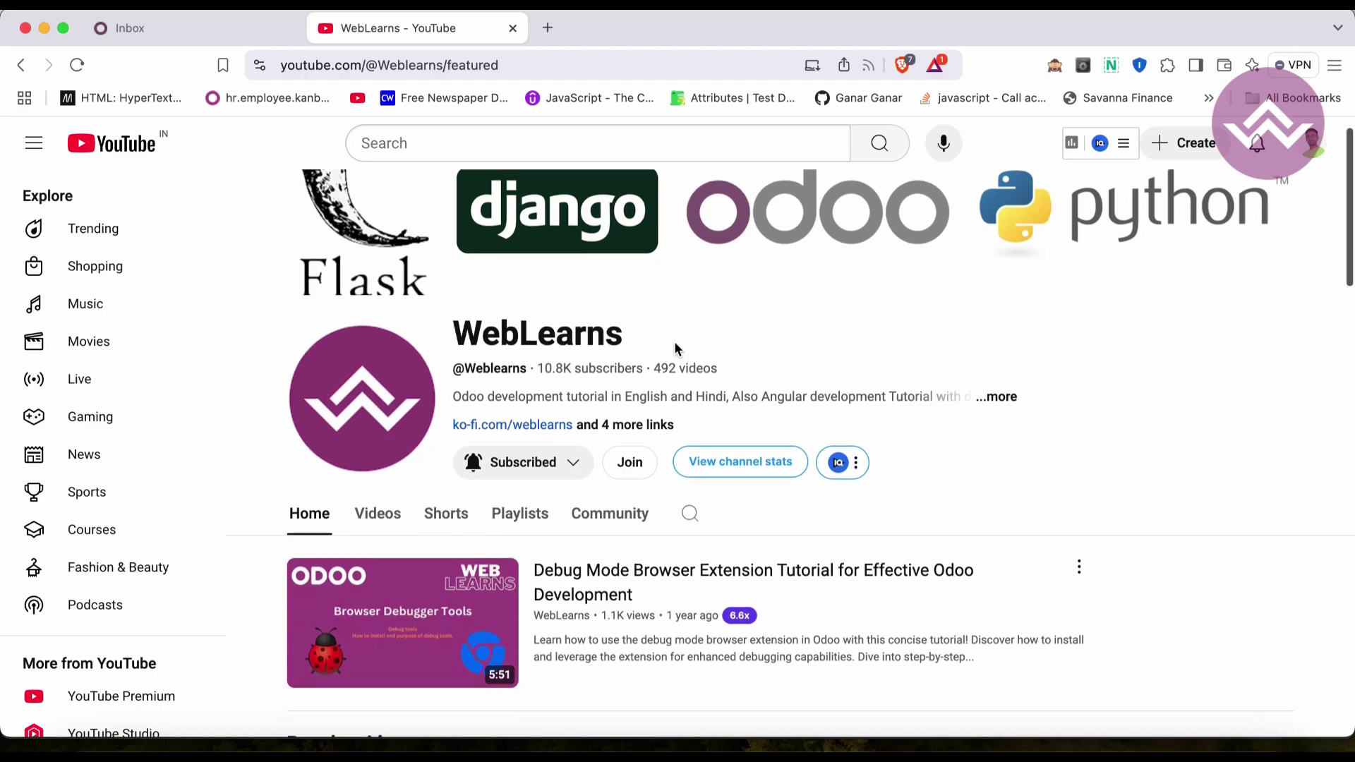
scroll(675, 346, "down", 7)
scroll(675, 346, "down", 4)
scroll(676, 346, "up", 2)
scroll(676, 350, "up", 1)
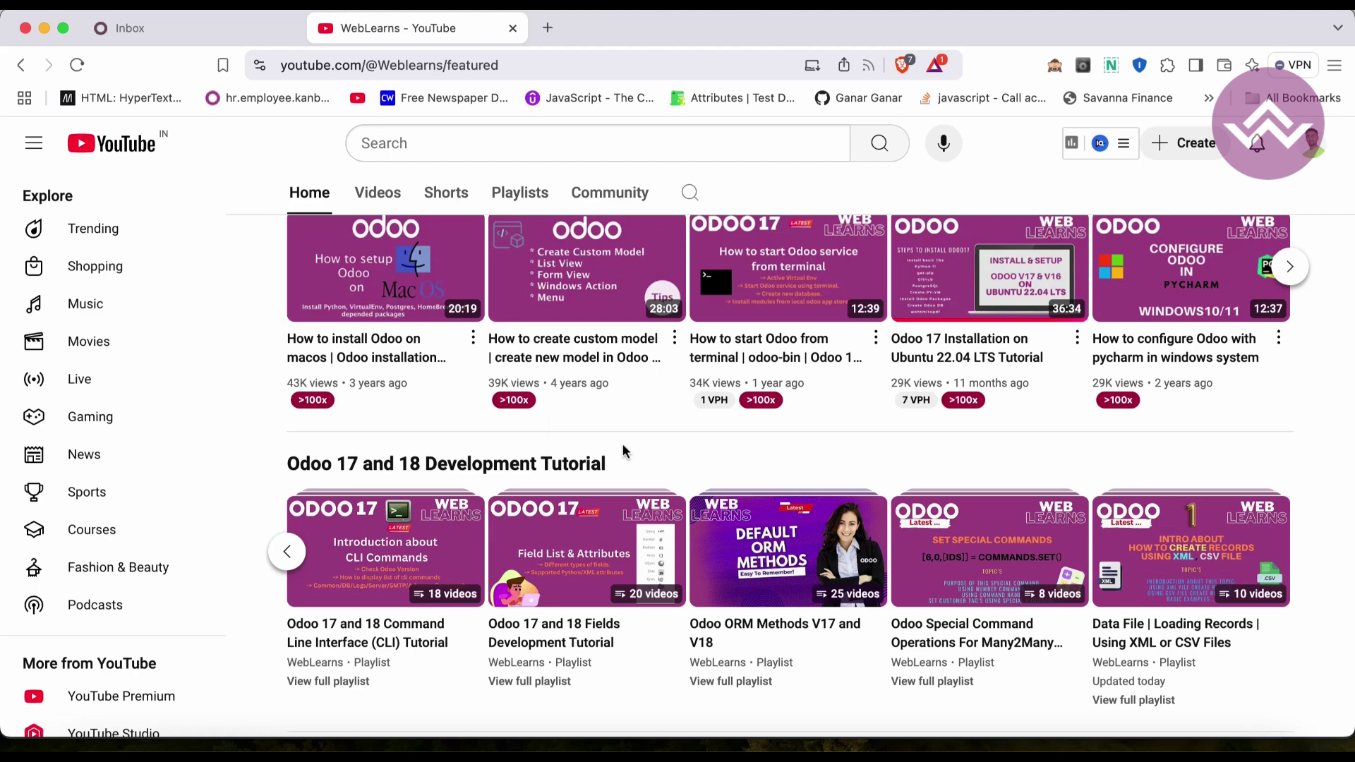
left_click(286, 551)
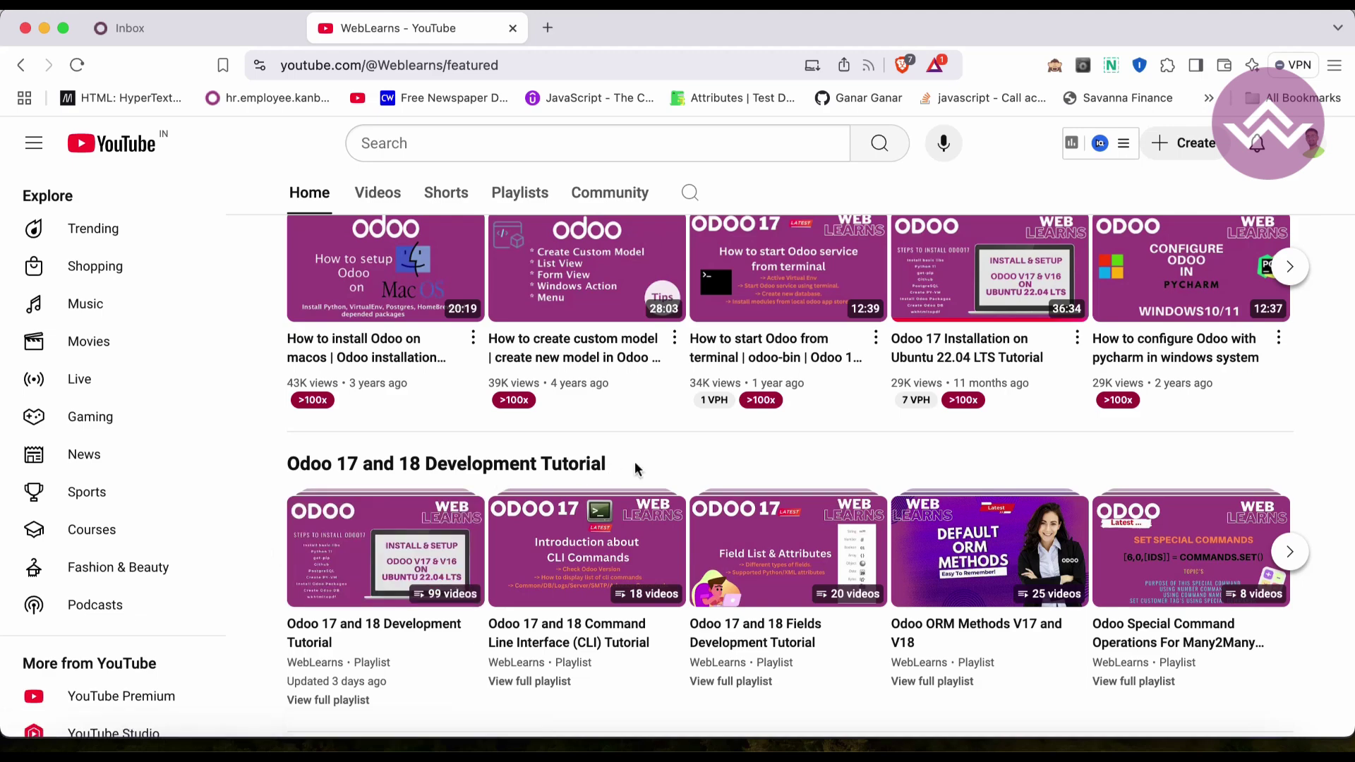
mouse_move(635, 549)
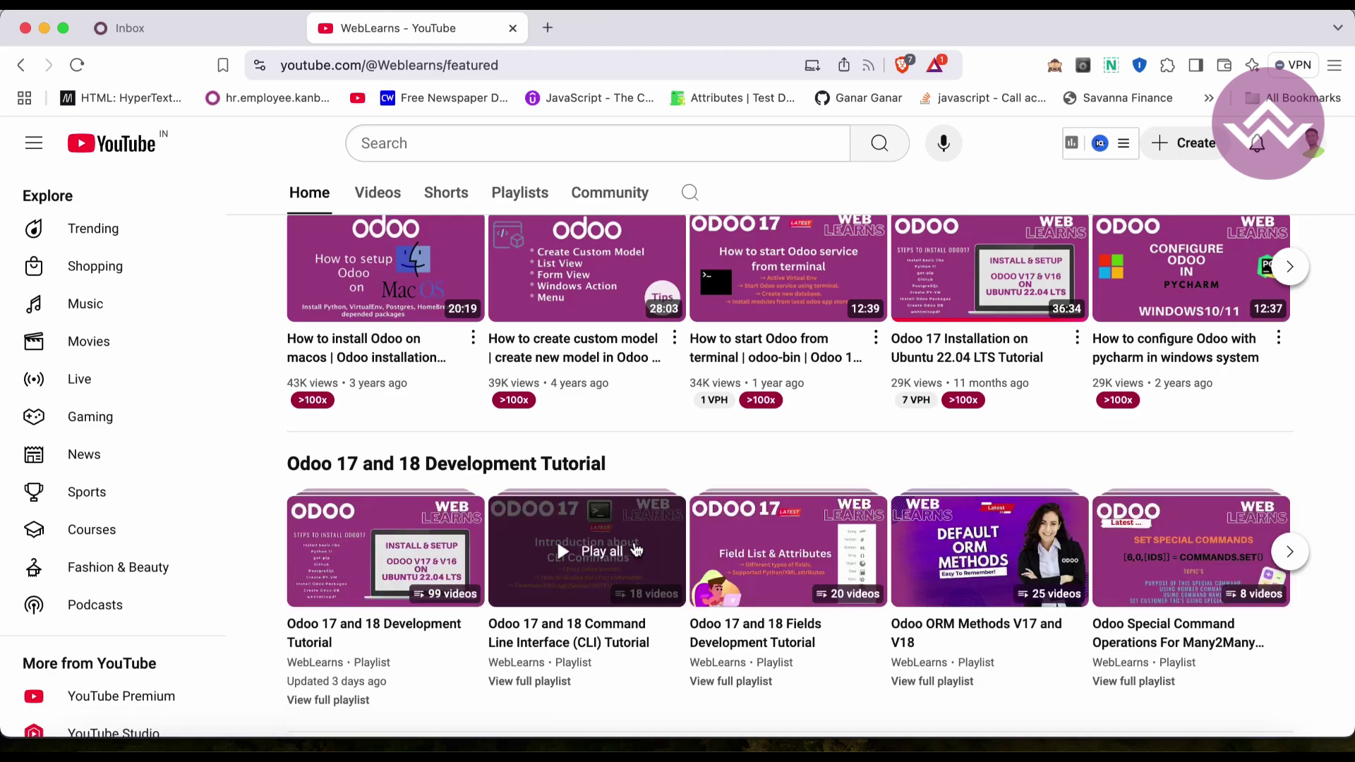
scroll(655, 463, "up", 10)
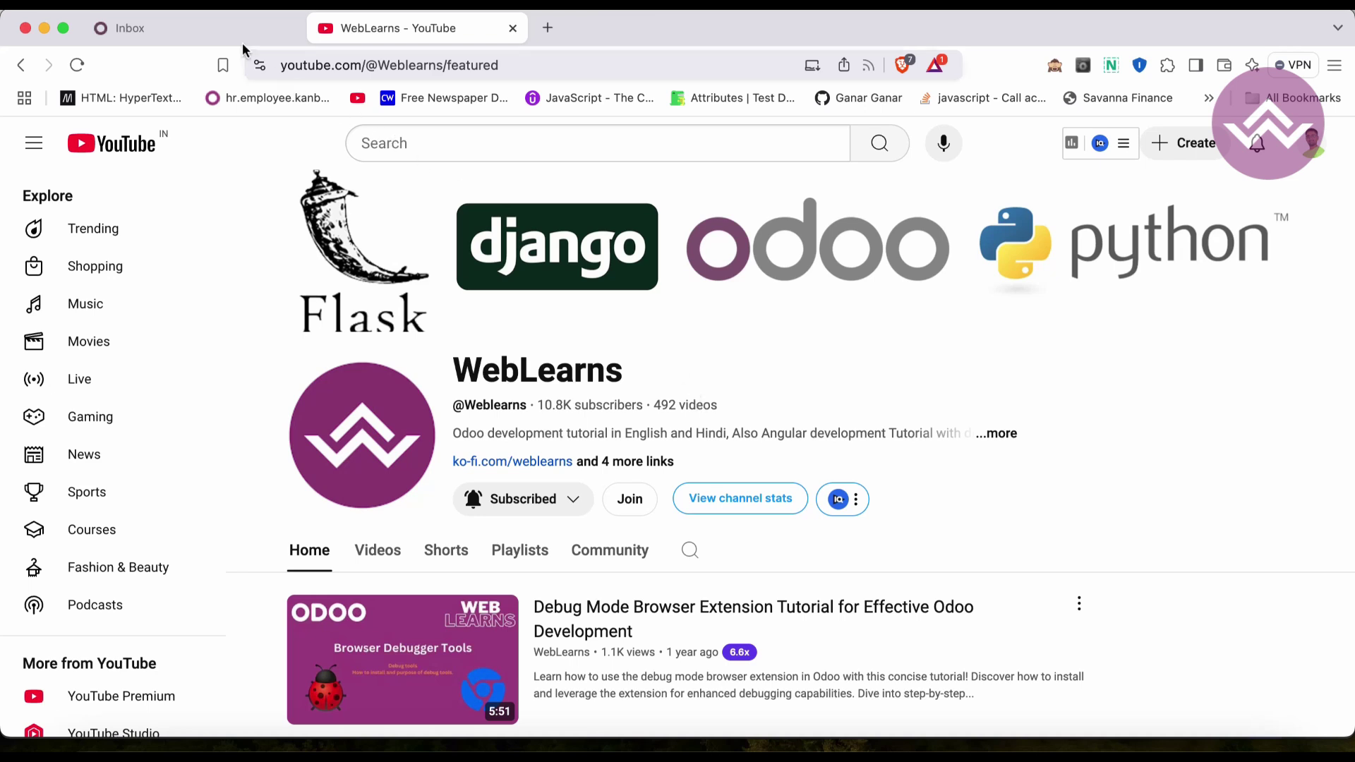
left_click(222, 28)
From the app grid, open Student and reach the Weblearns Student List with 13 records.
left_click(25, 139)
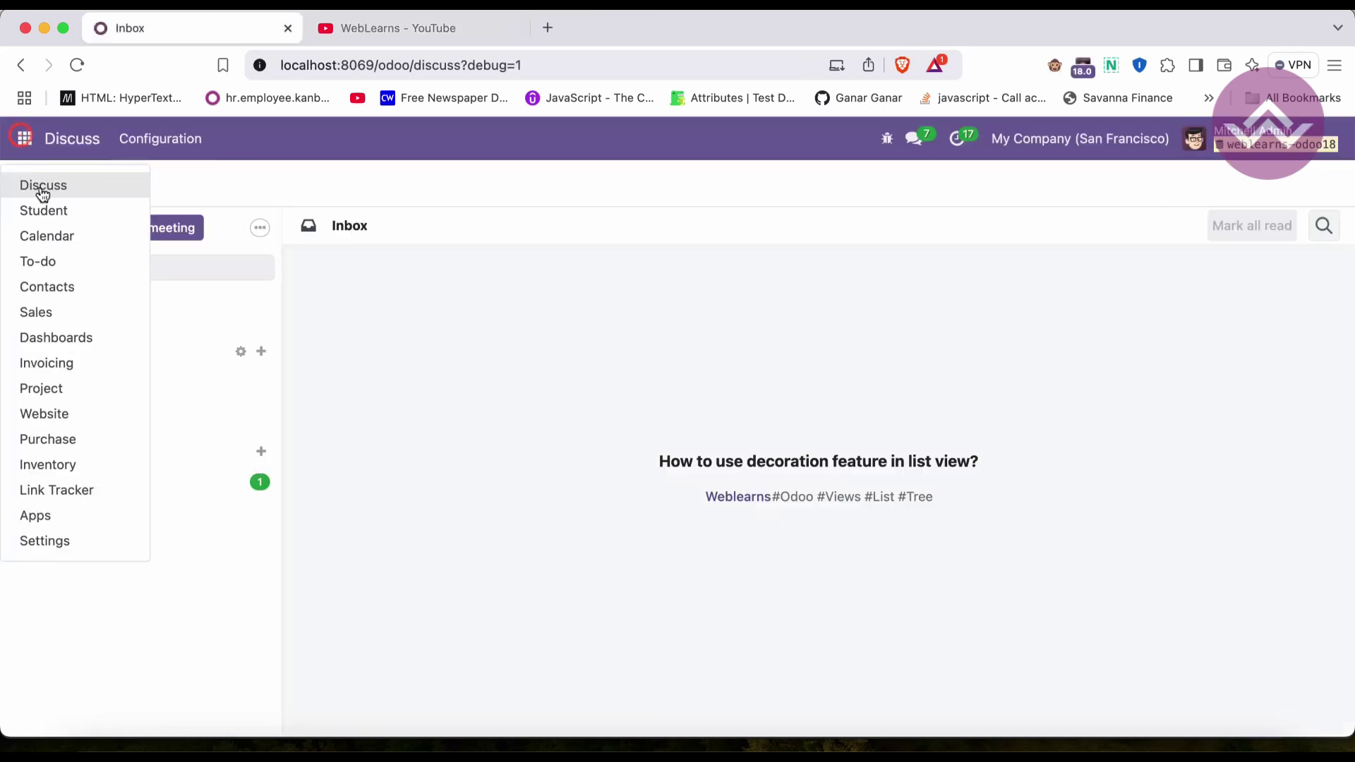
left_click(46, 214)
left_click(153, 139)
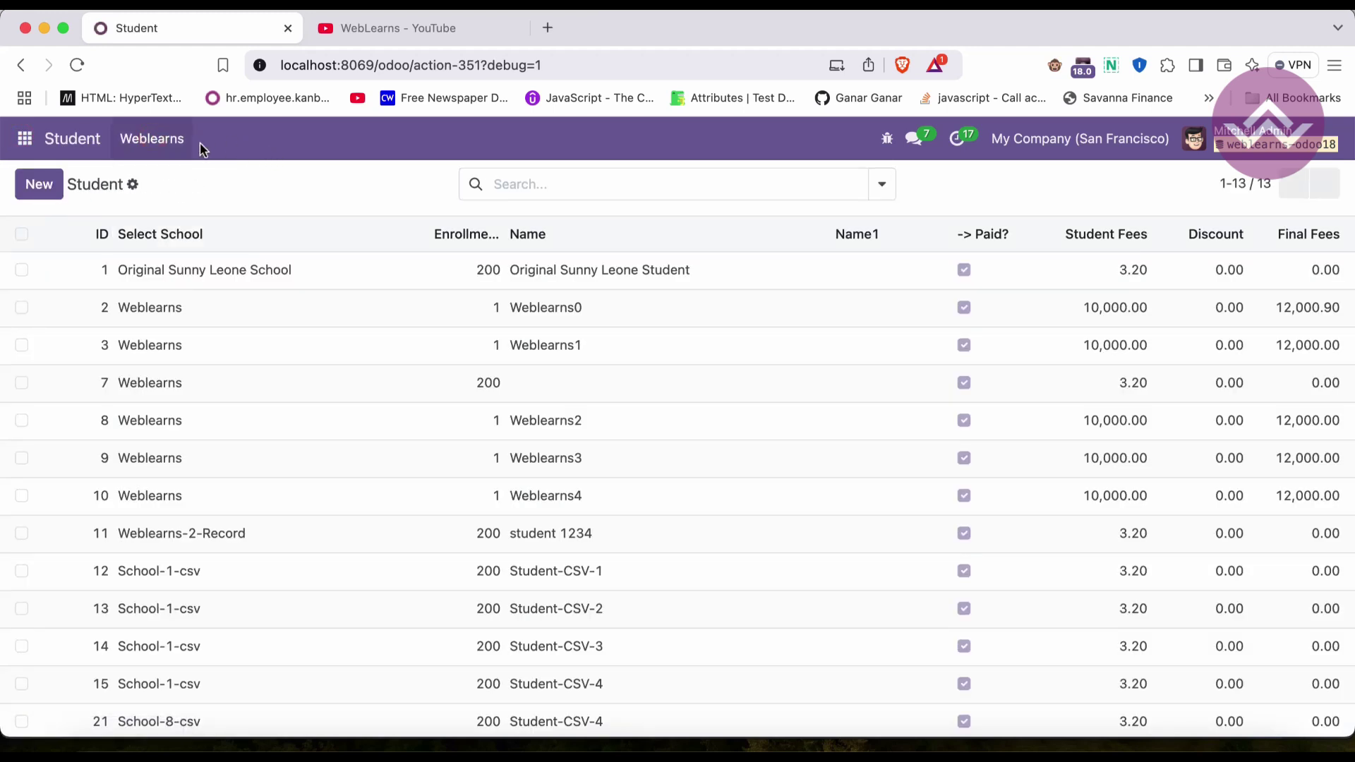
left_click(168, 149)
left_click(167, 204)
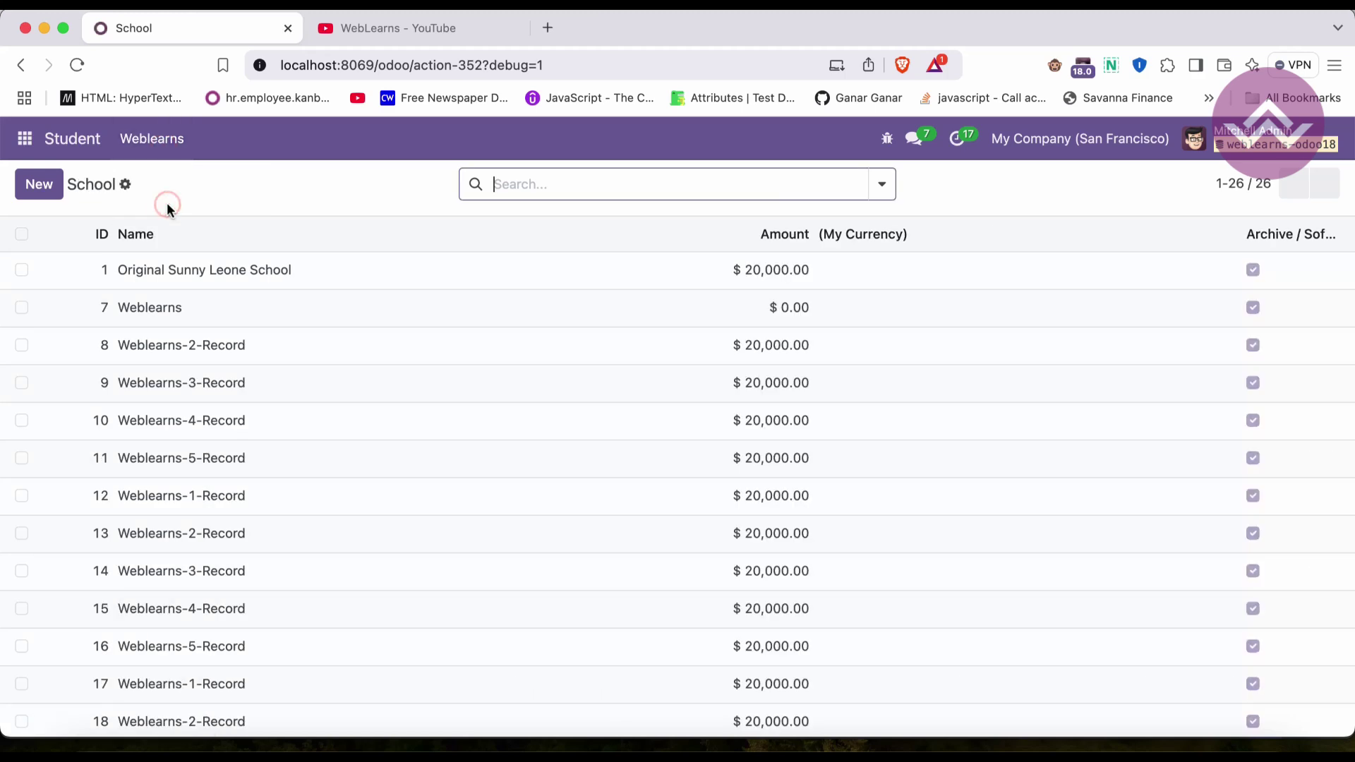
left_click(152, 138)
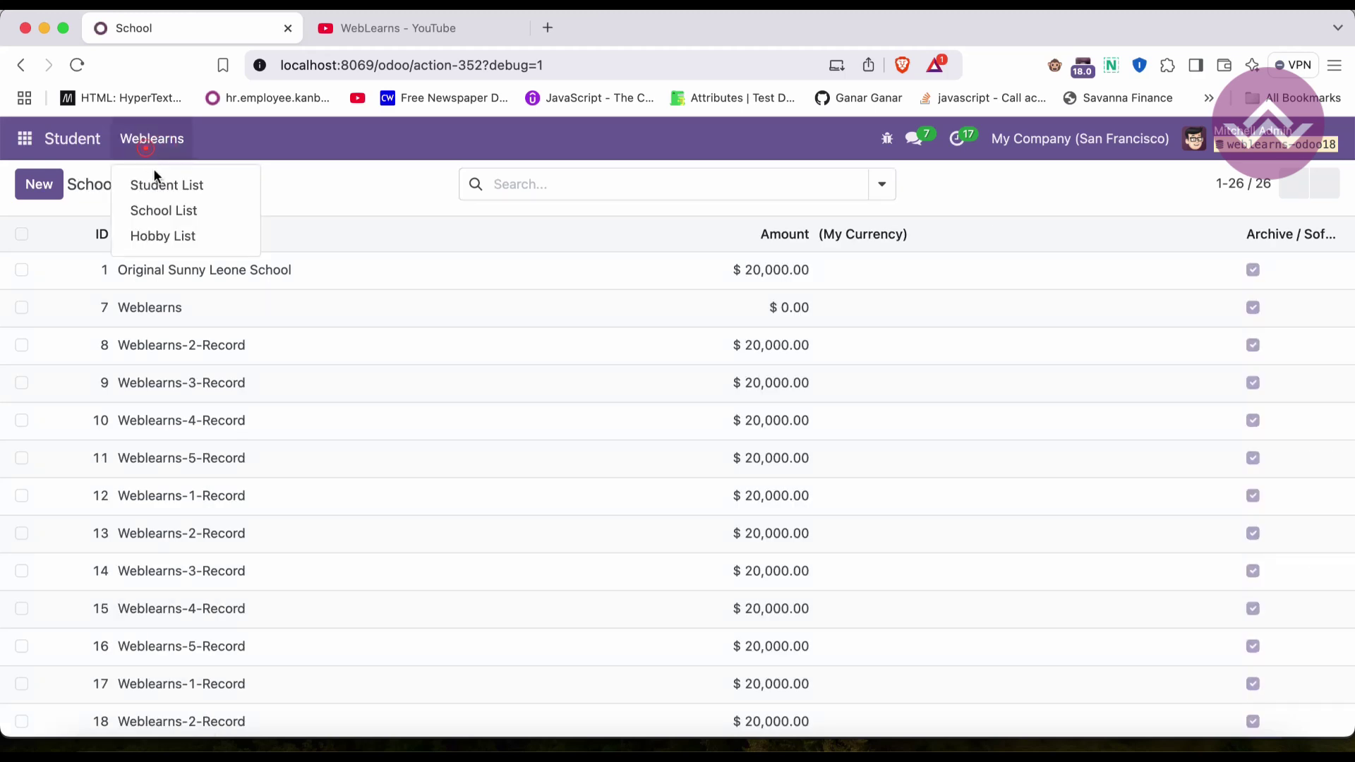
left_click(158, 181)
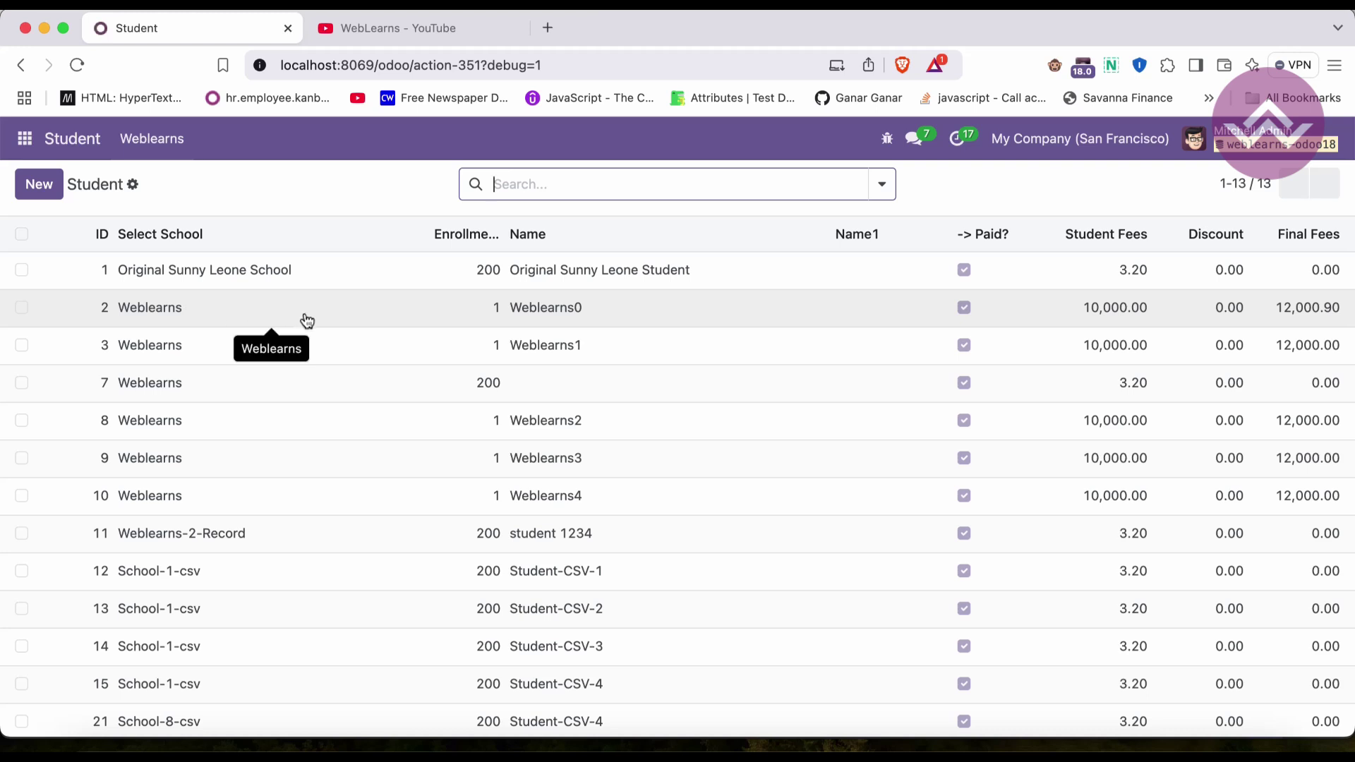
left_click(294, 188)
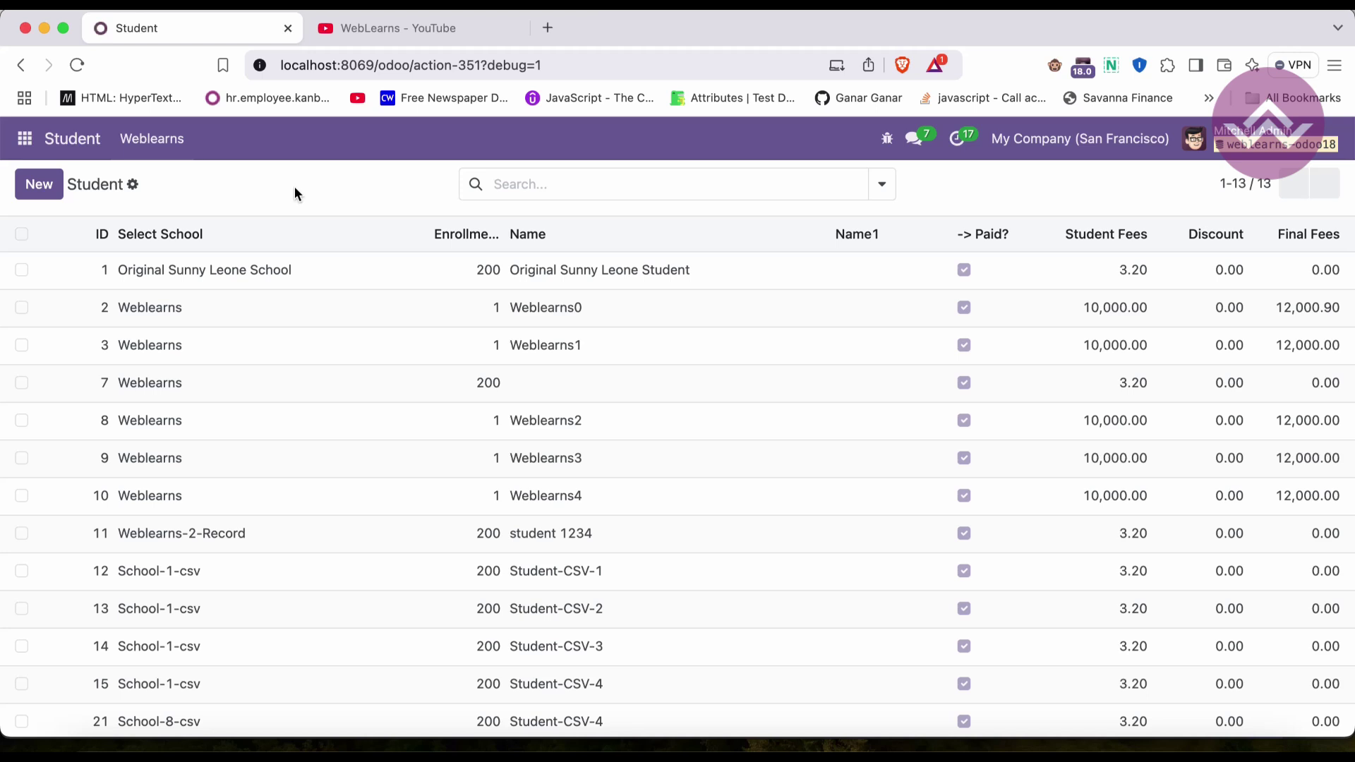
Open custom_addons/student/views/student_view.xml in the odoo18 project.
left_click(220, 749)
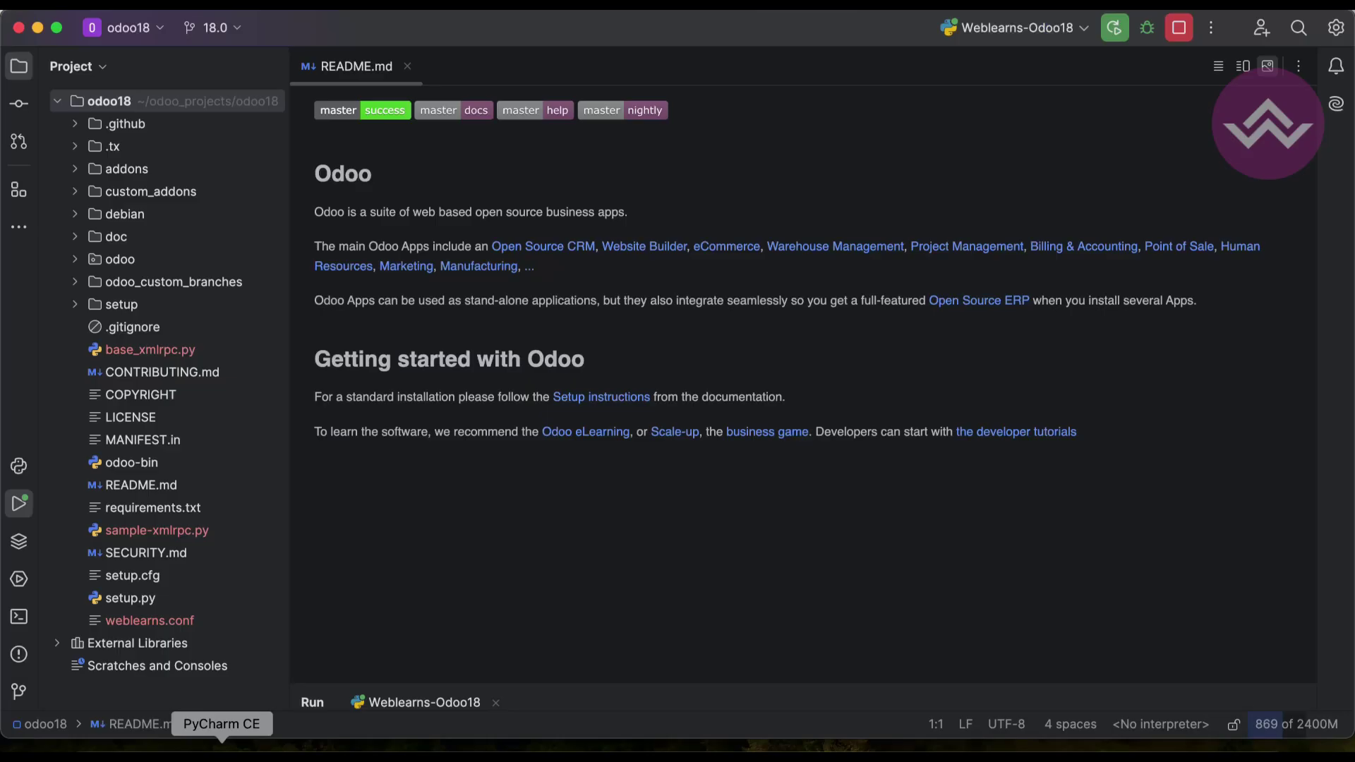
left_click(139, 192)
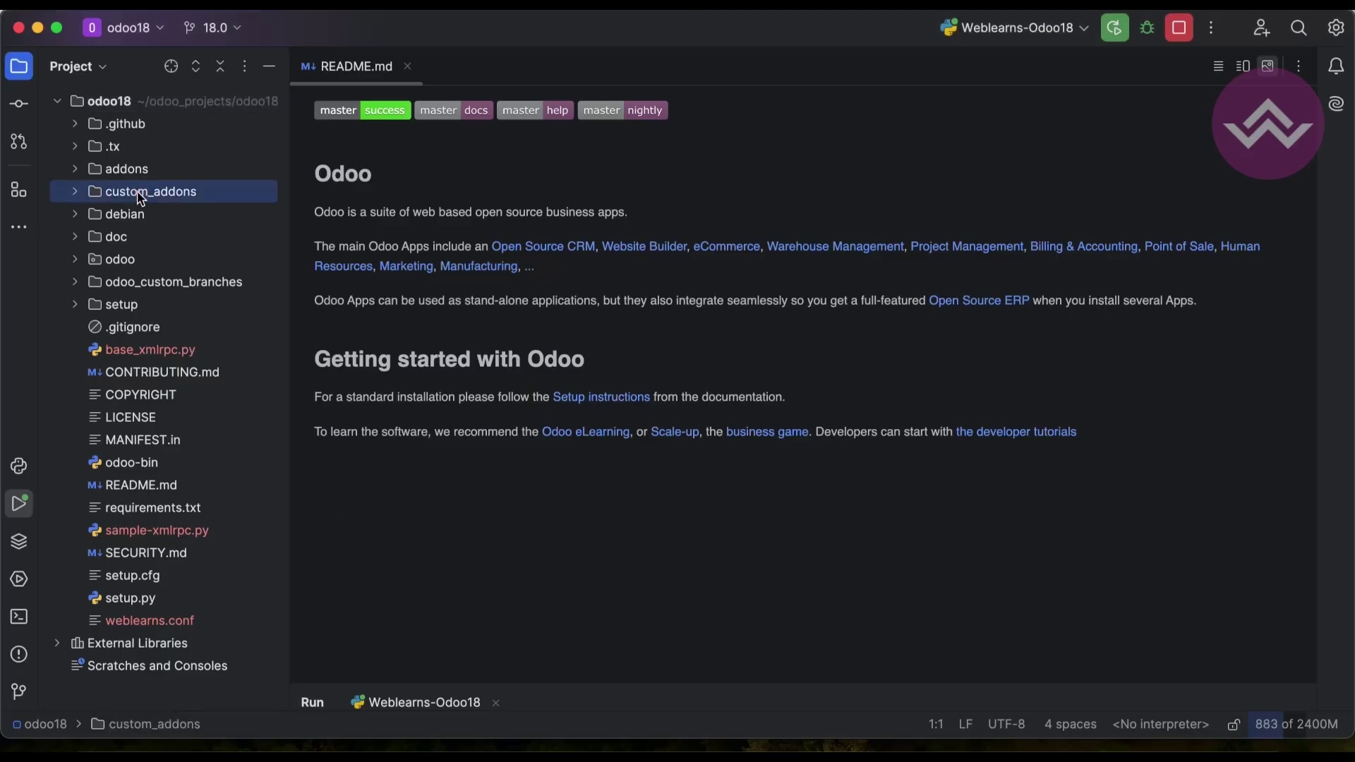
double_click(139, 192)
double_click(145, 282)
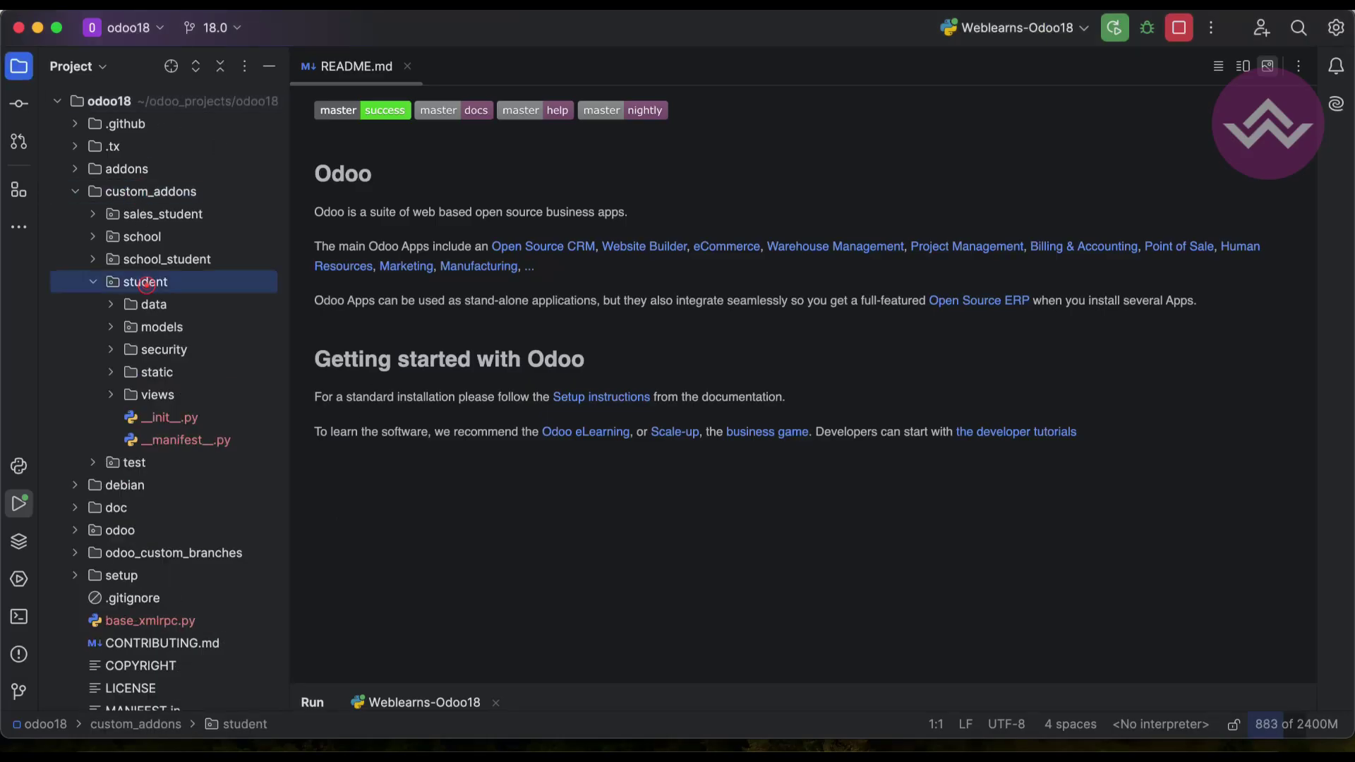
double_click(155, 395)
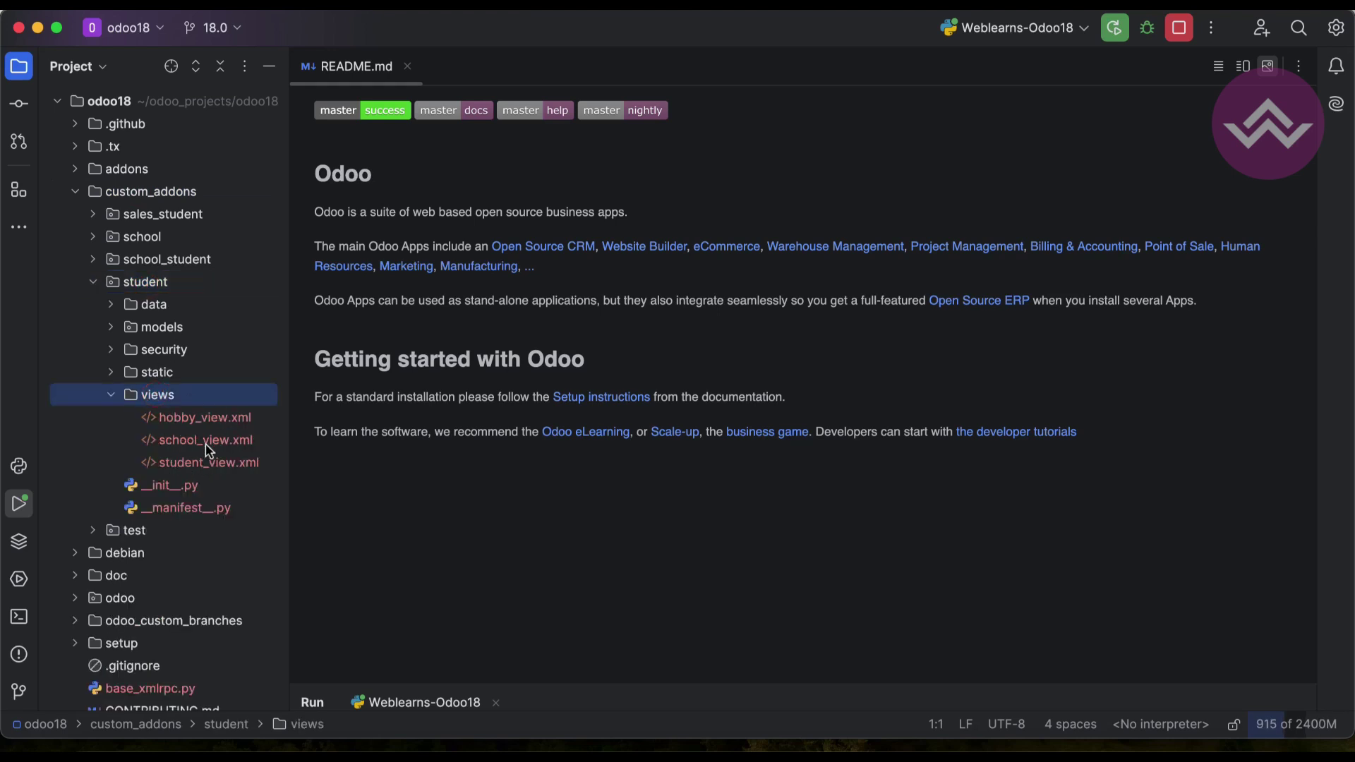
double_click(214, 467)
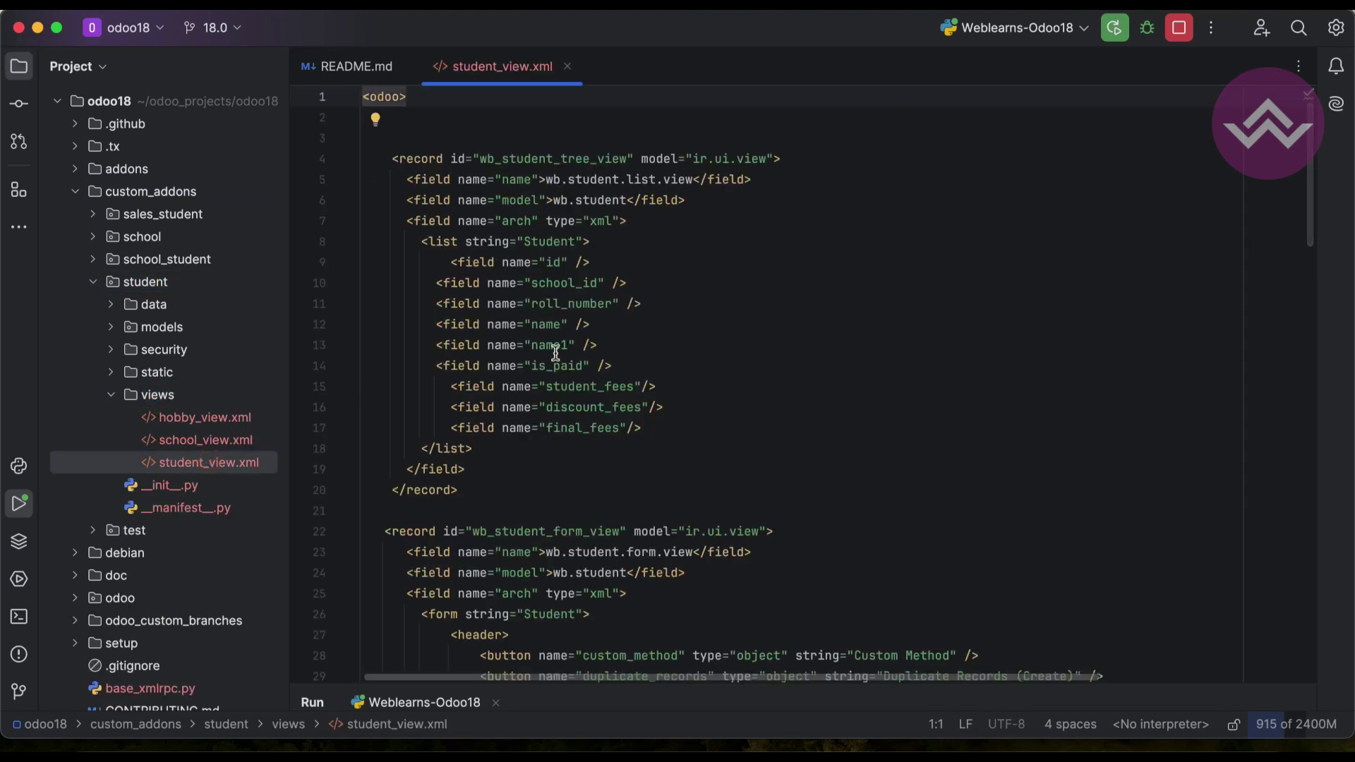
Indent the roll_number through is_paid field lines inside the list view.
left_click_drag(459, 489, 392, 177)
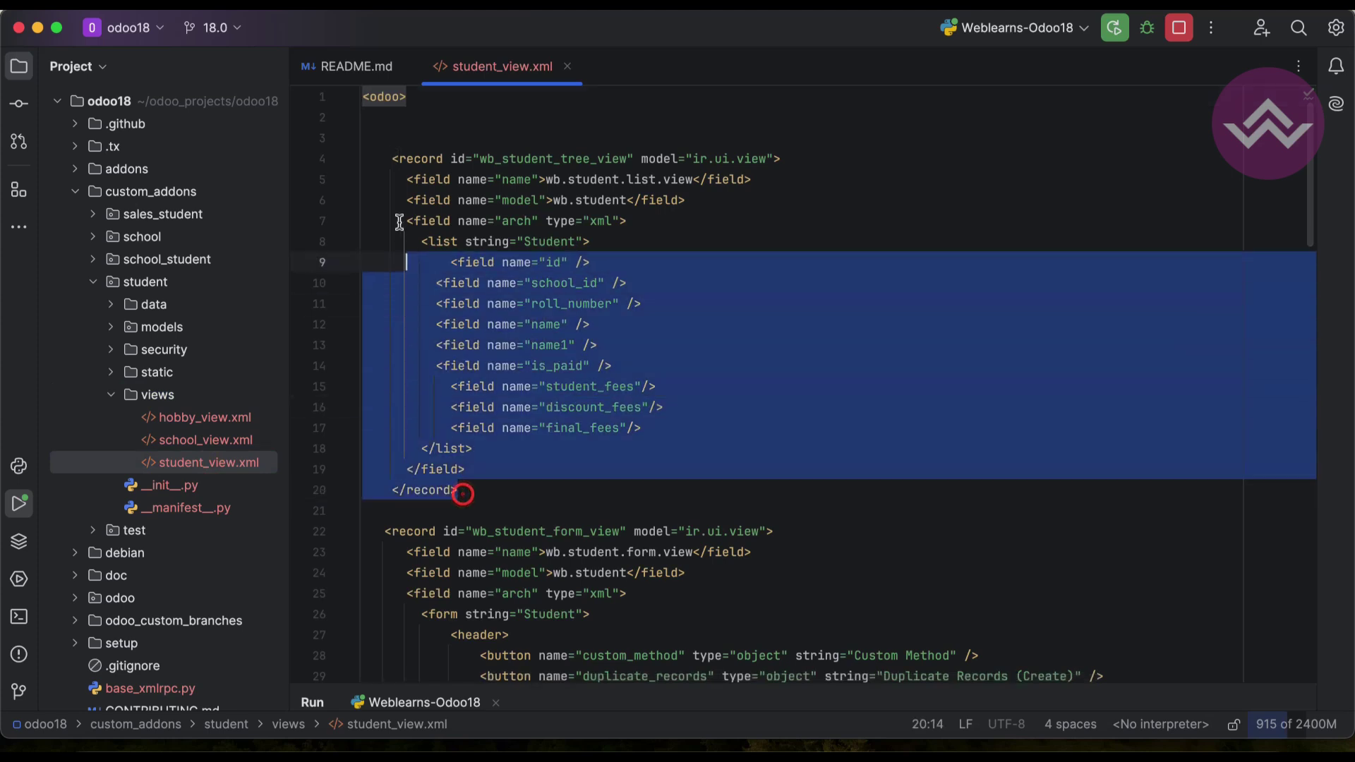
left_click(450, 282)
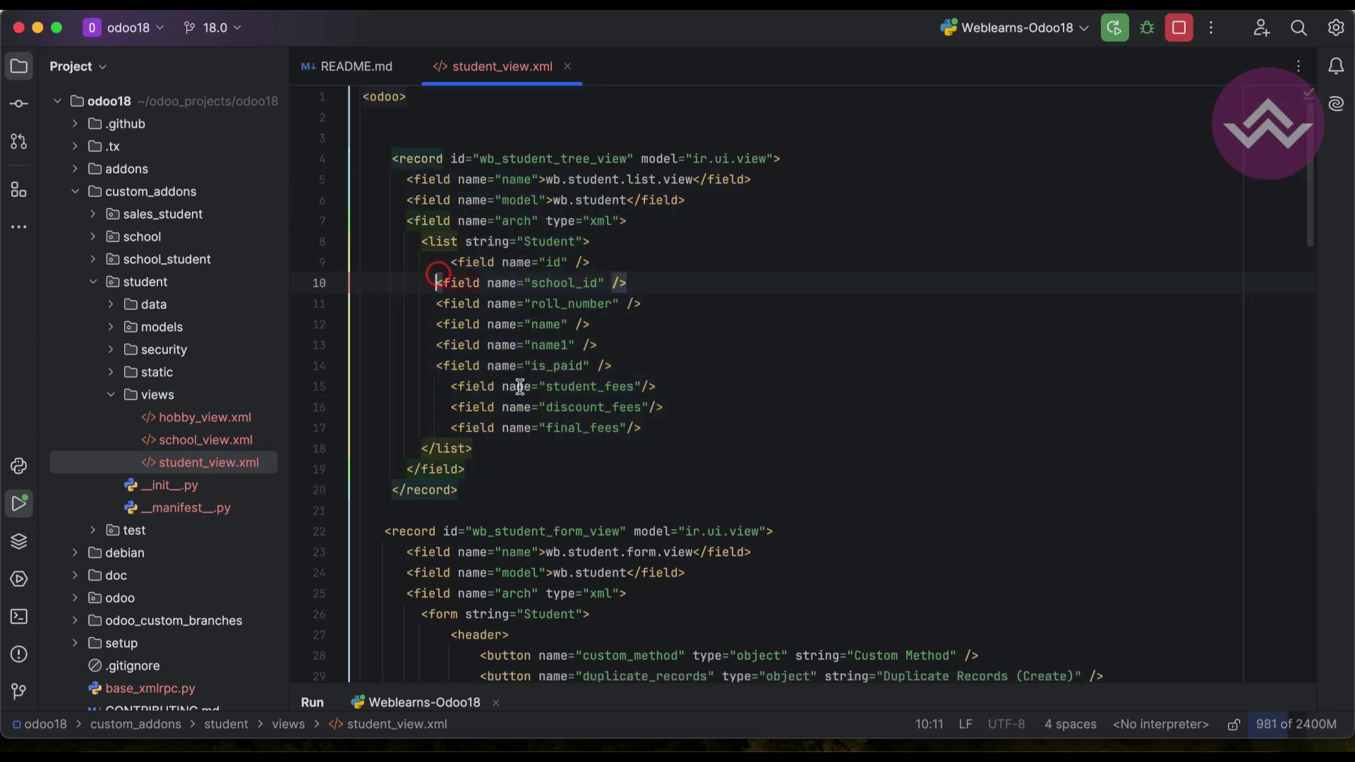
key("Down")
key("Home")
key("shift+Down")
key("shift+Down")
key("shift+Down")
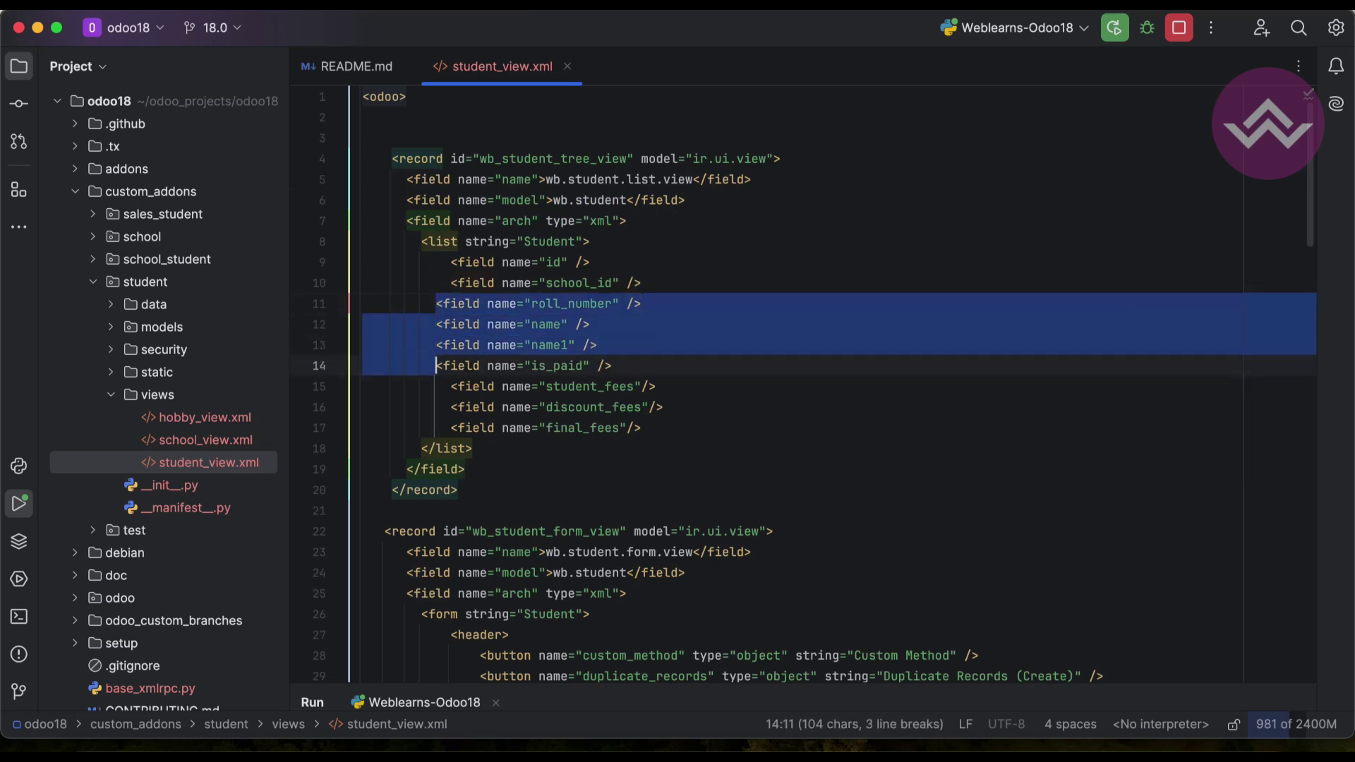
key("Tab")
left_click(450, 261)
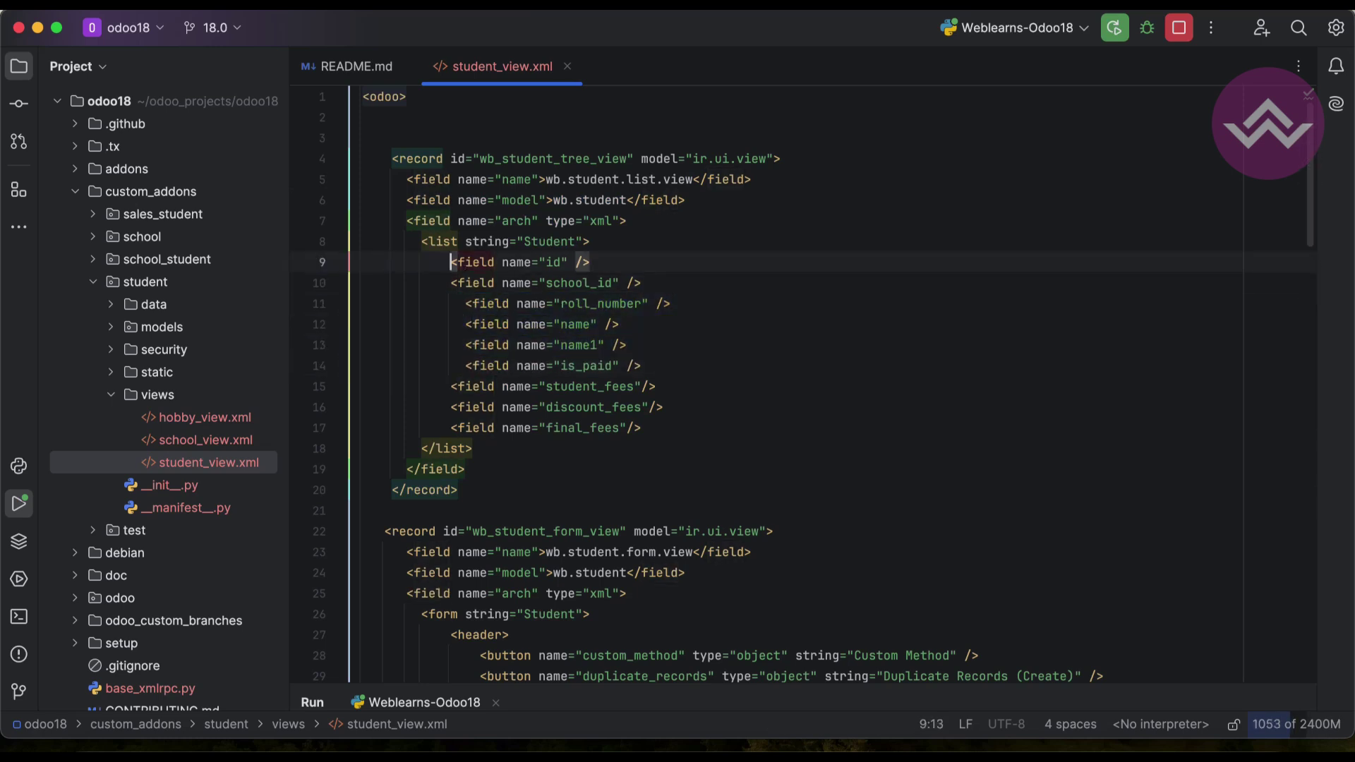
left_click_drag(645, 425, 549, 274)
left_click(585, 241)
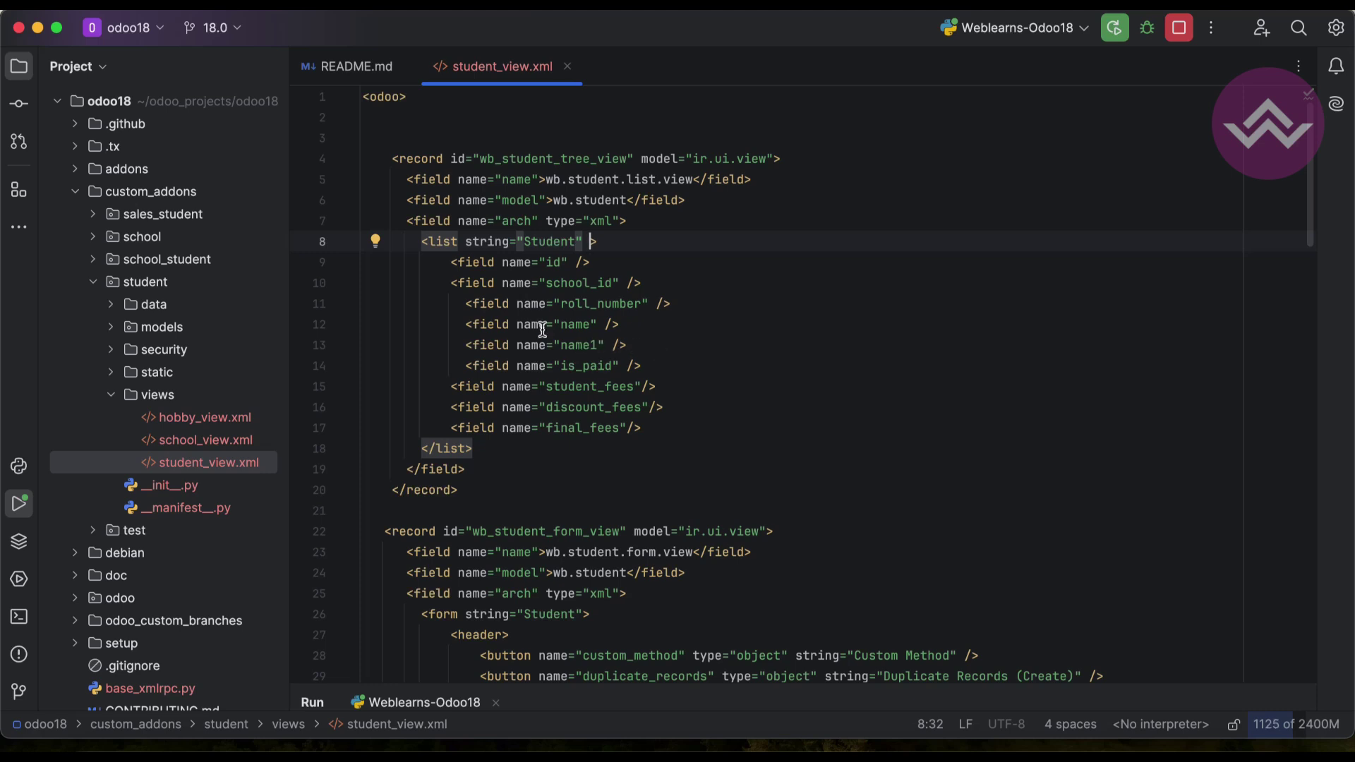
Add an empty decoration-bf attribute to the list tag on line 8.
double_click(438, 241)
left_click(590, 242)
type("de")
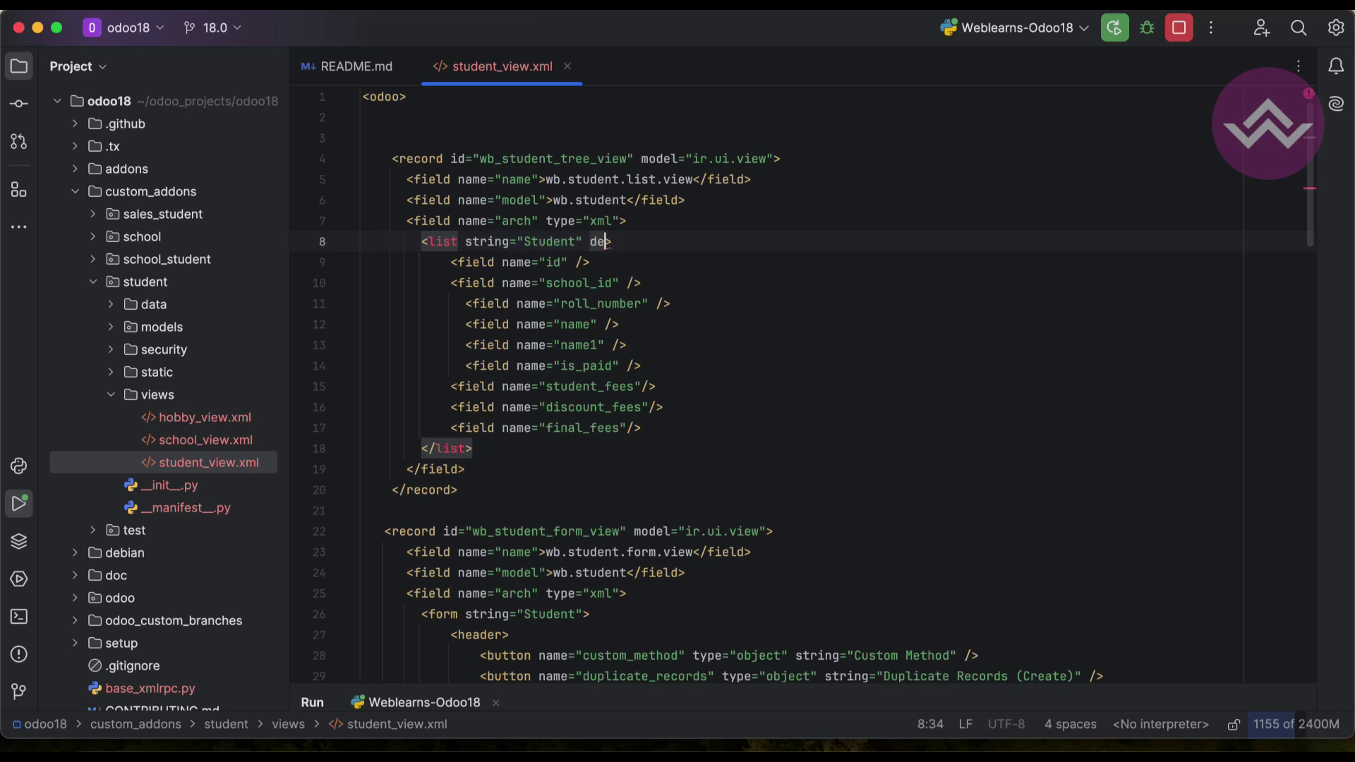
type("cora")
type("tion=")
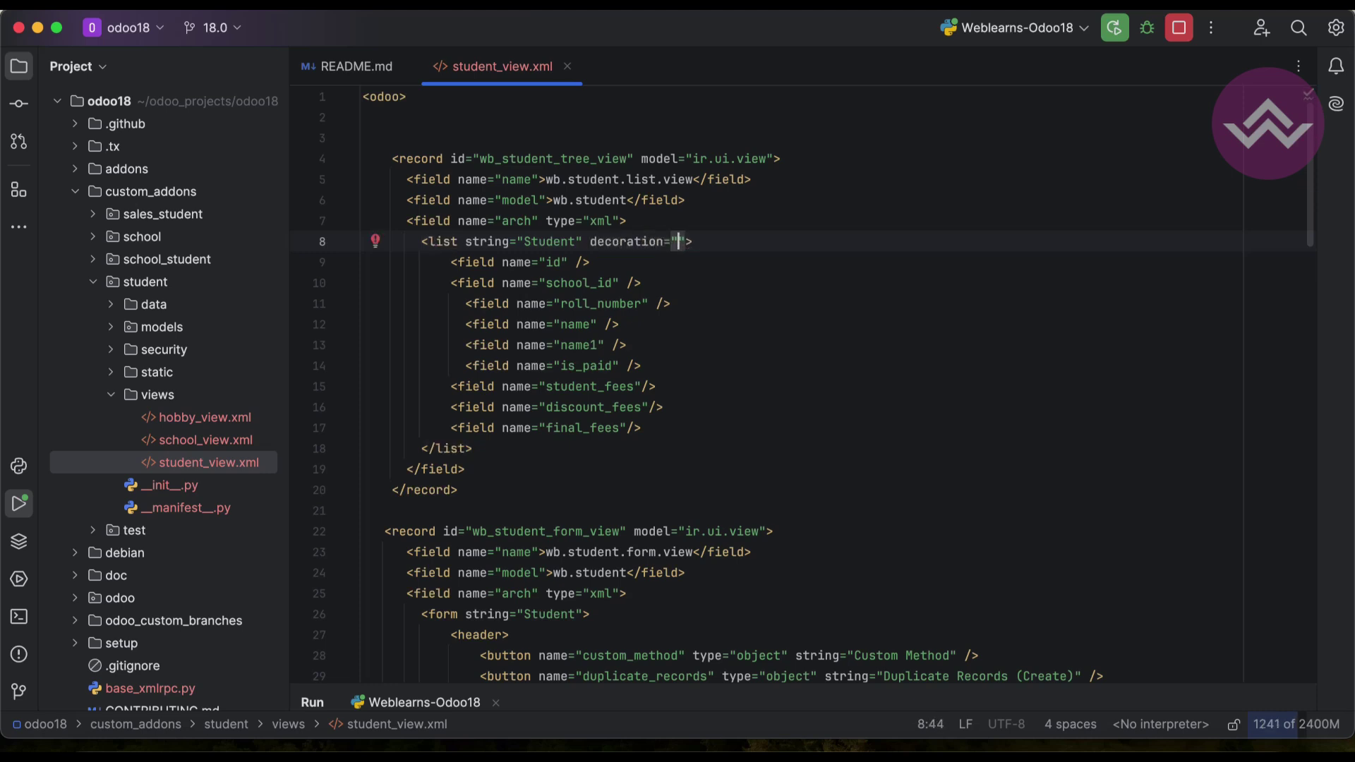
key("Left")
key("Left")
key("alt+shift+Left")
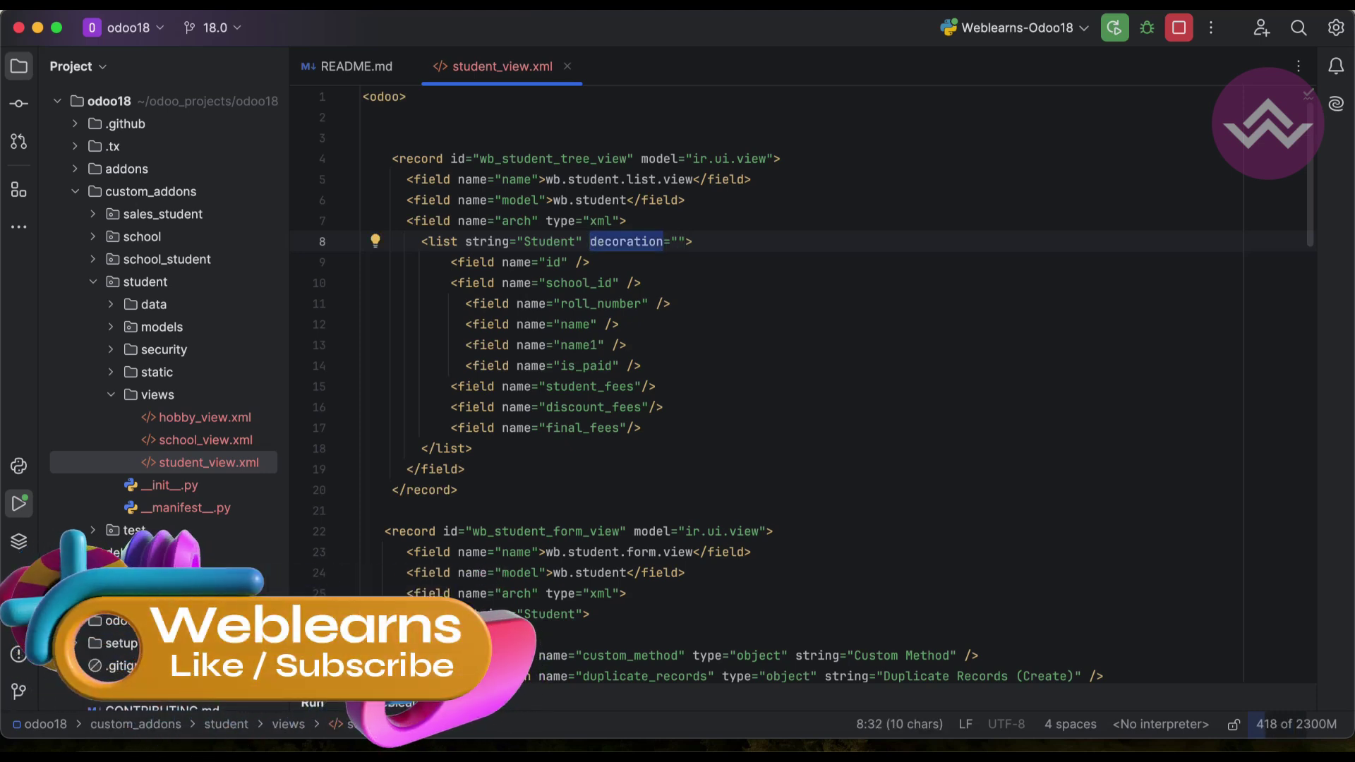
key("Right")
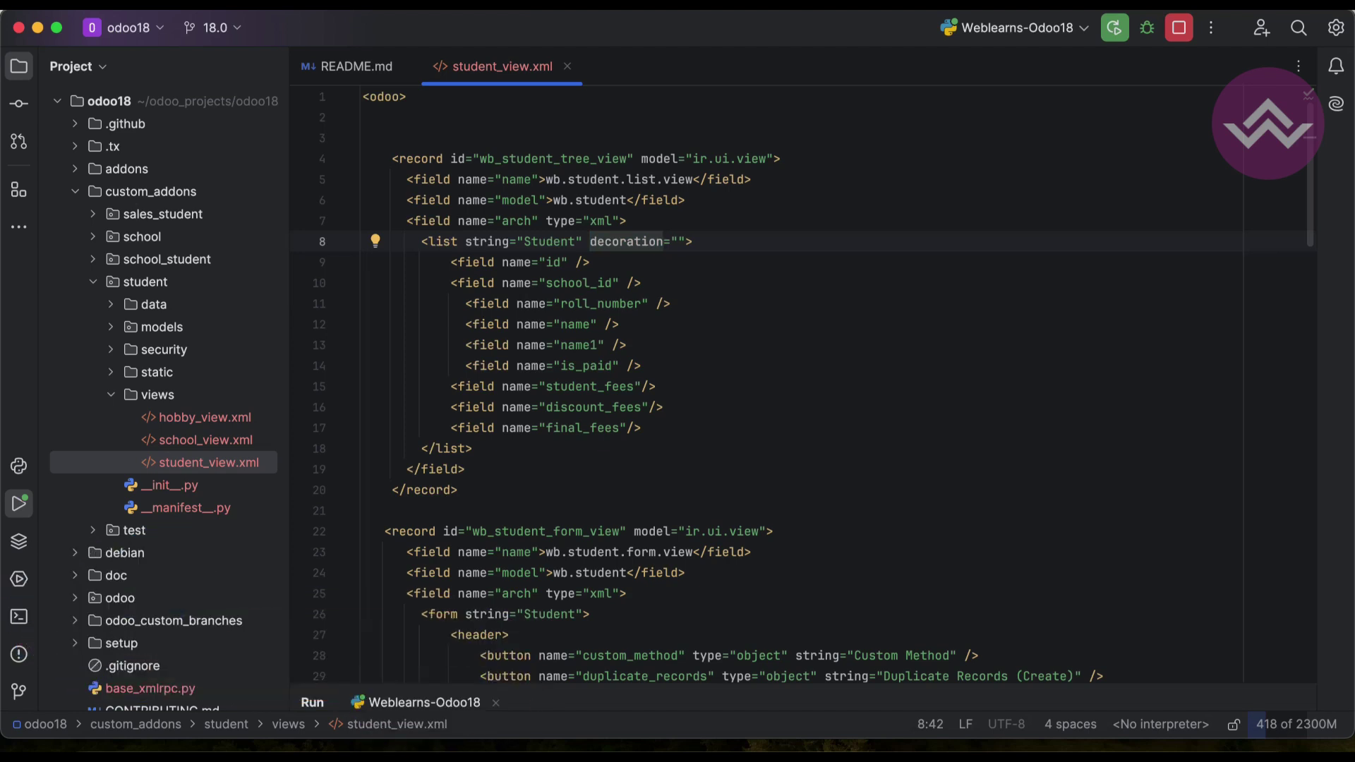
type("-")
type("bf")
key("shift+Left")
key("shift+Left")
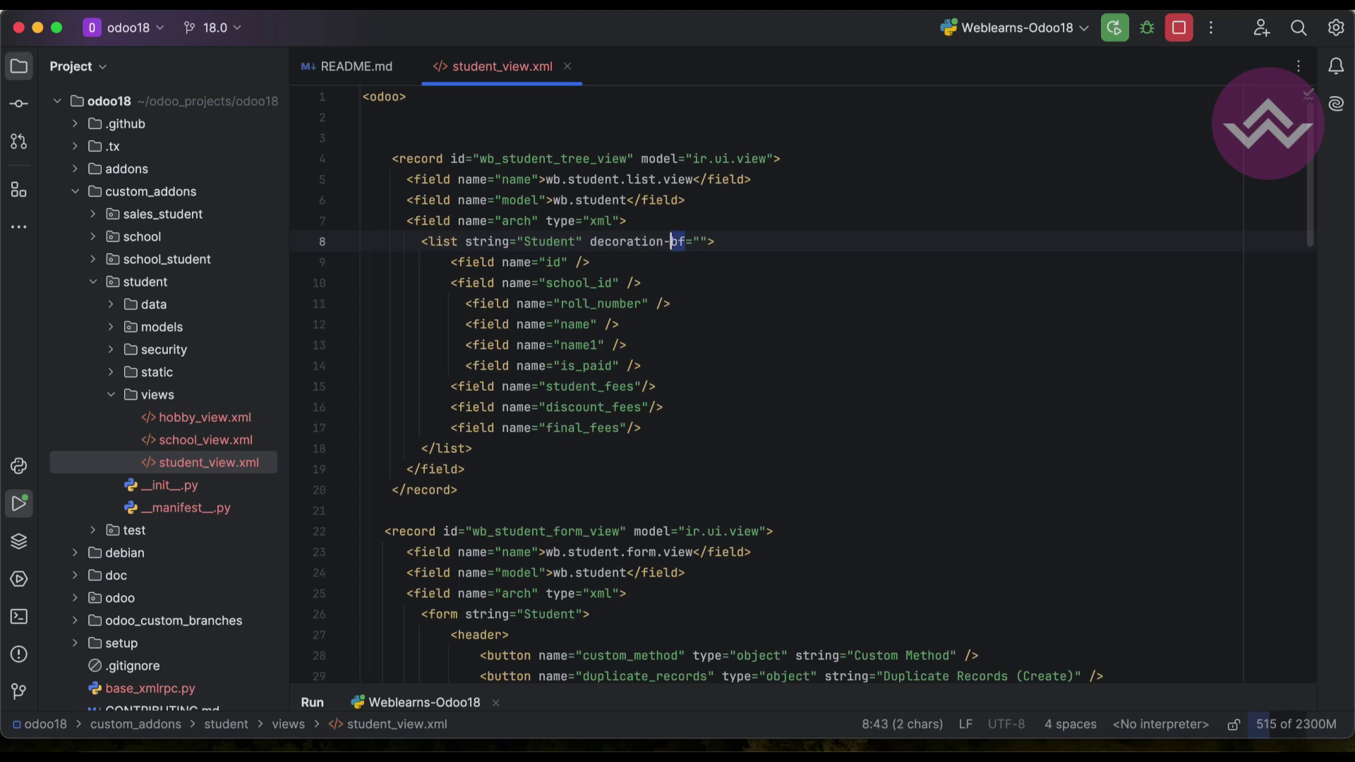
key("Left")
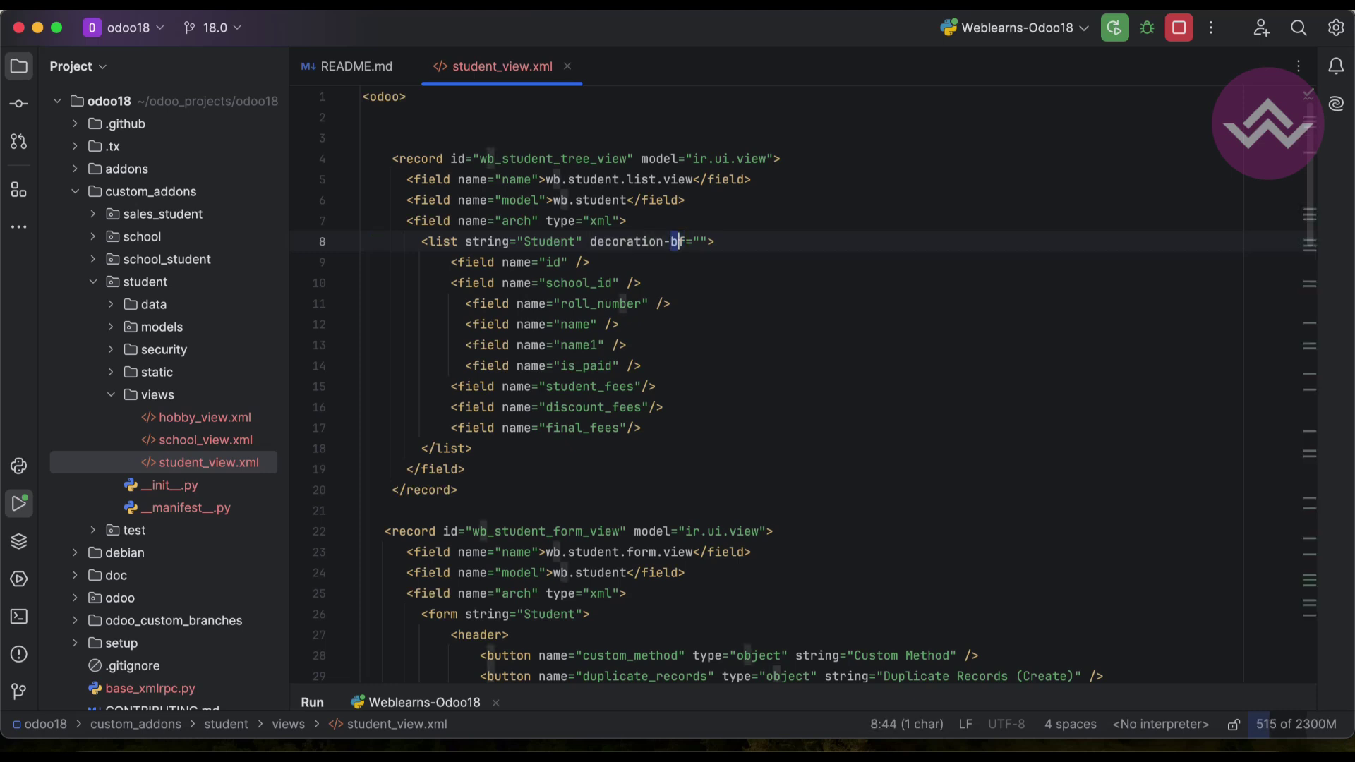
key("shift+Right")
key("shift+Right")
key("Right")
key("Right")
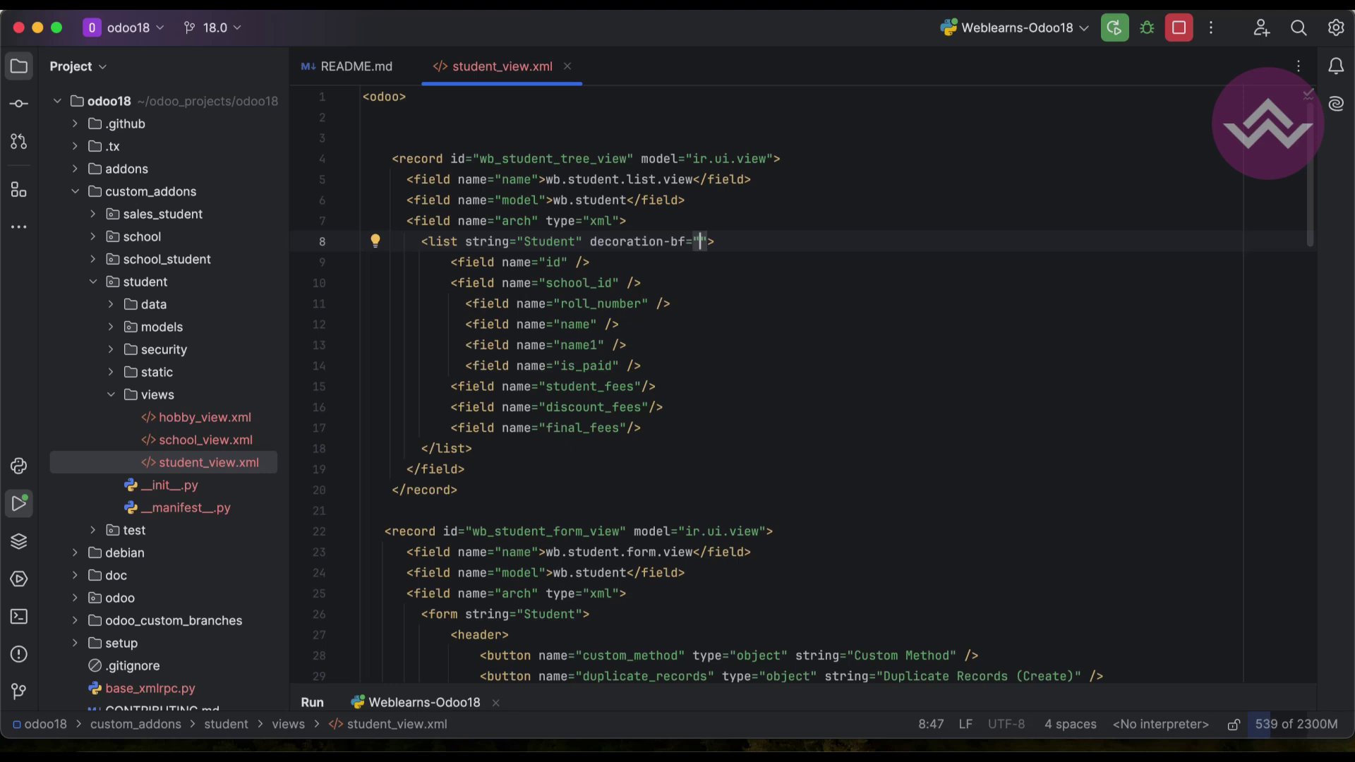
Fill the decoration-bf condition with id == 1.
type("condi")
type("tion")
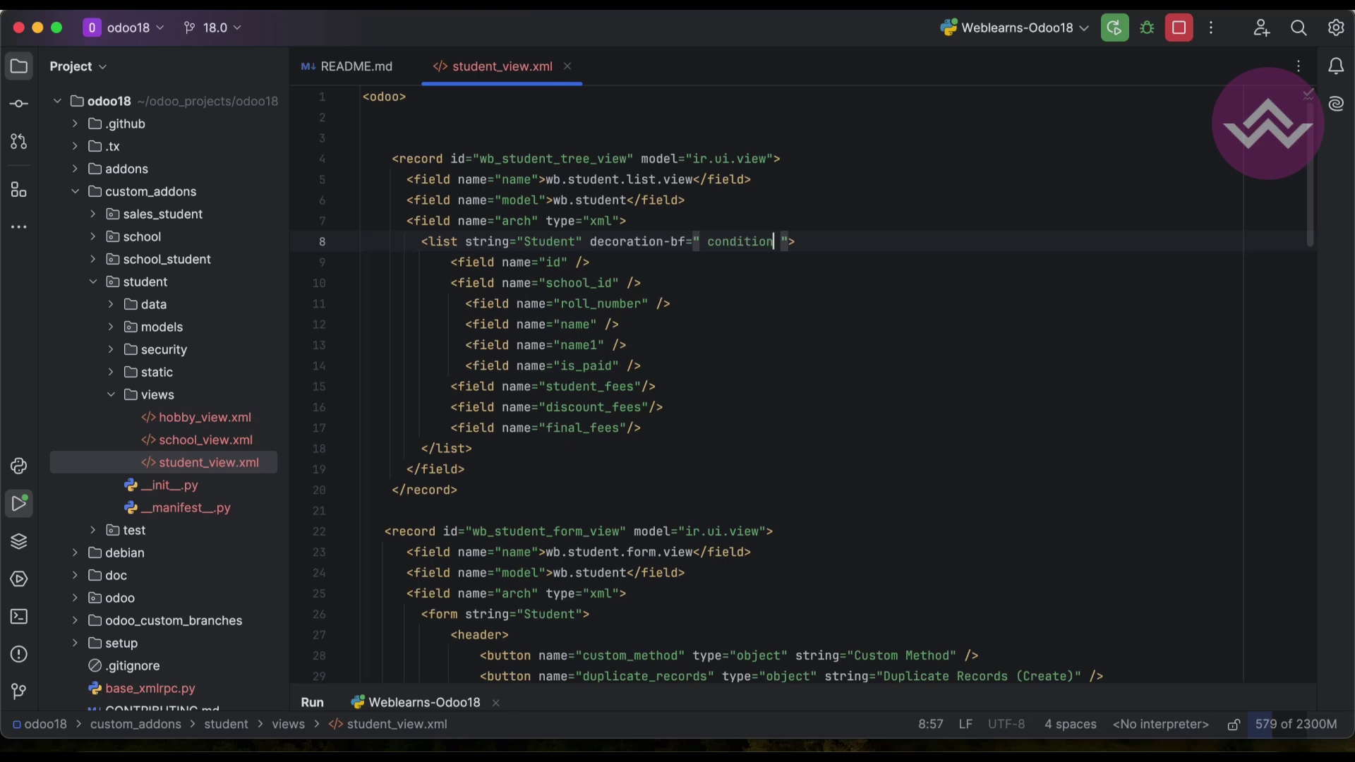
key("alt+shift+Left")
key("alt+Left")
key("alt+shift+Left")
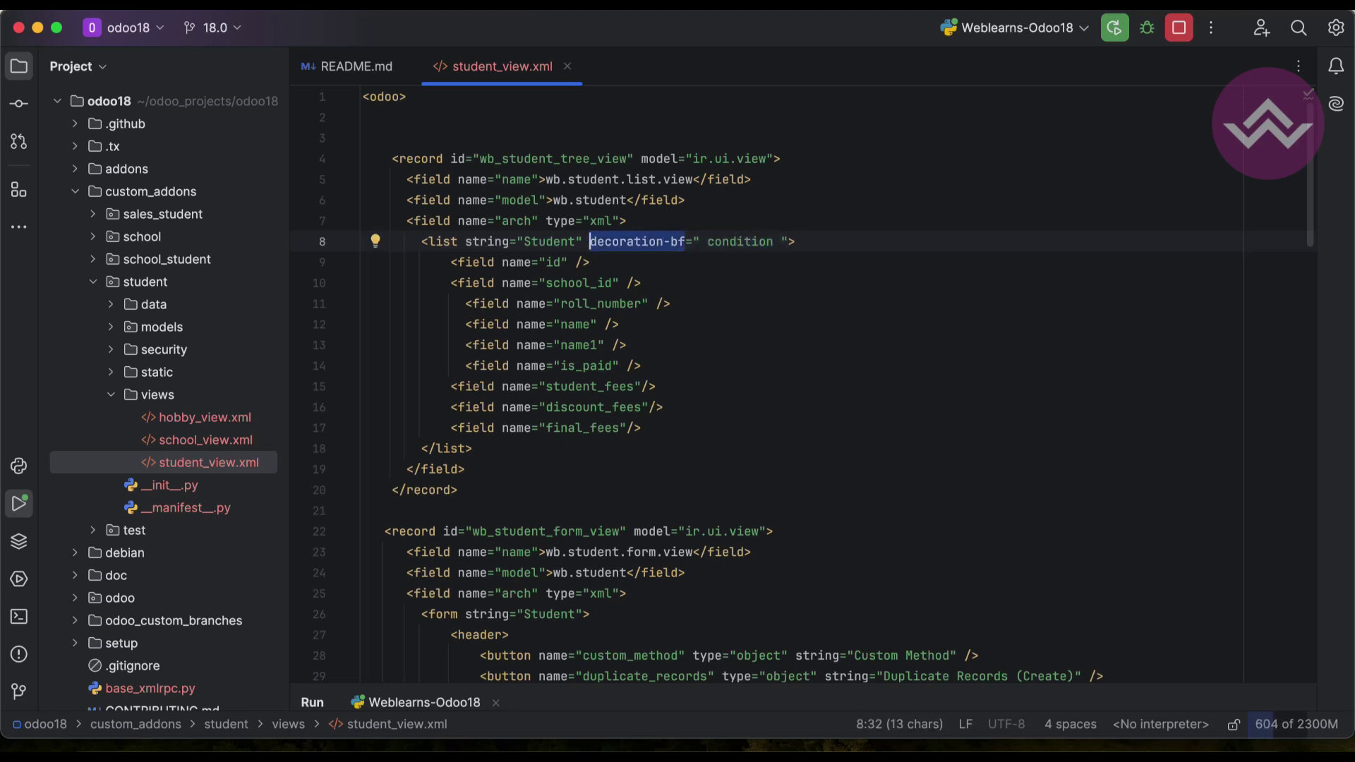
key("Right")
key("Right")
key("Right")
key("Right")
key("alt+shift+Right")
key("BackSpace")
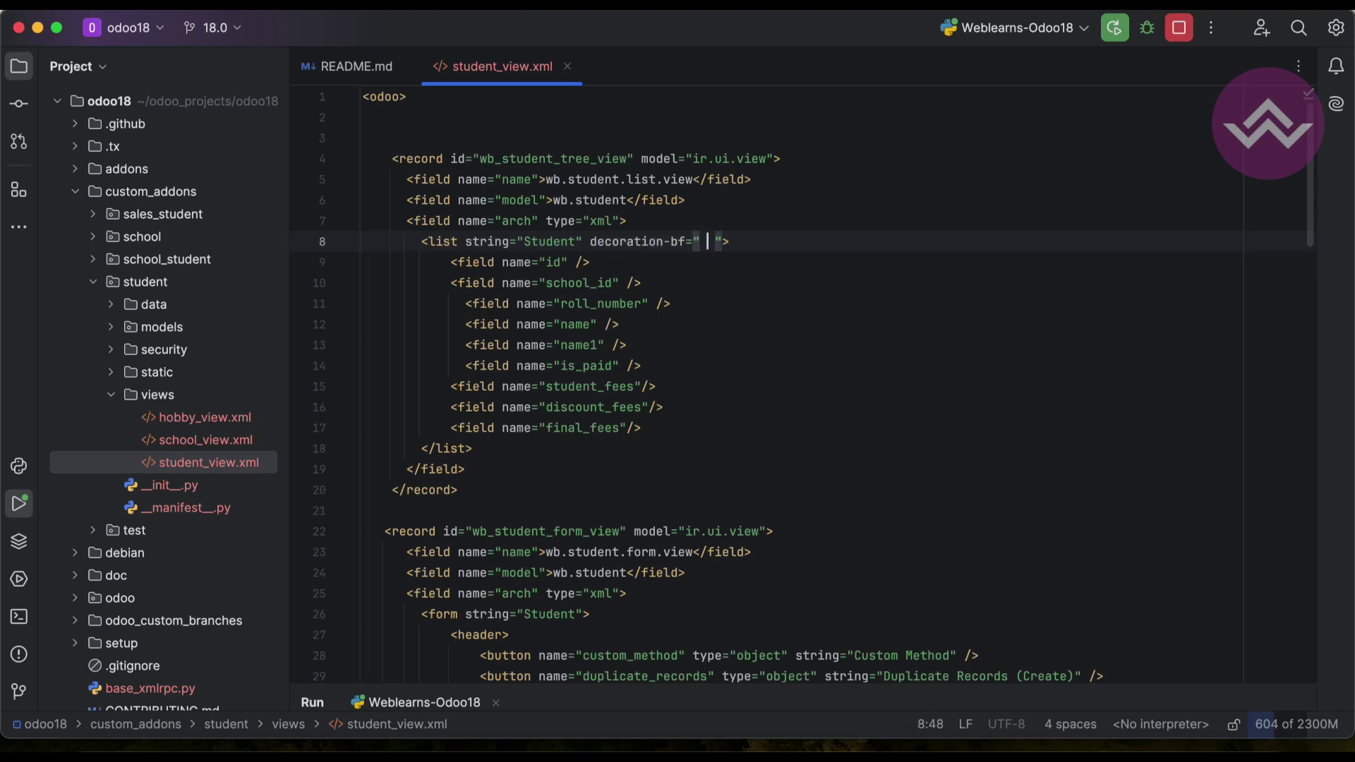
type("school_")
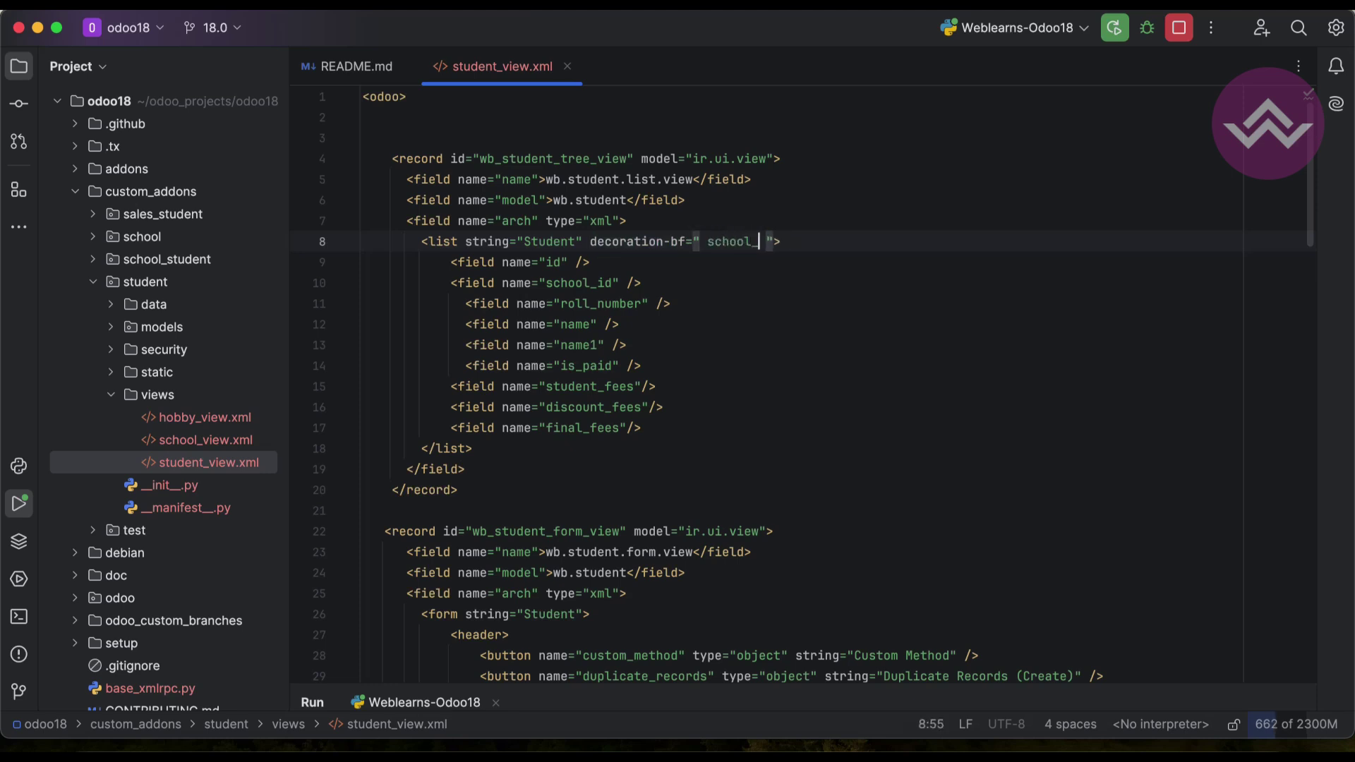
type("id")
key("alt+shift+Left")
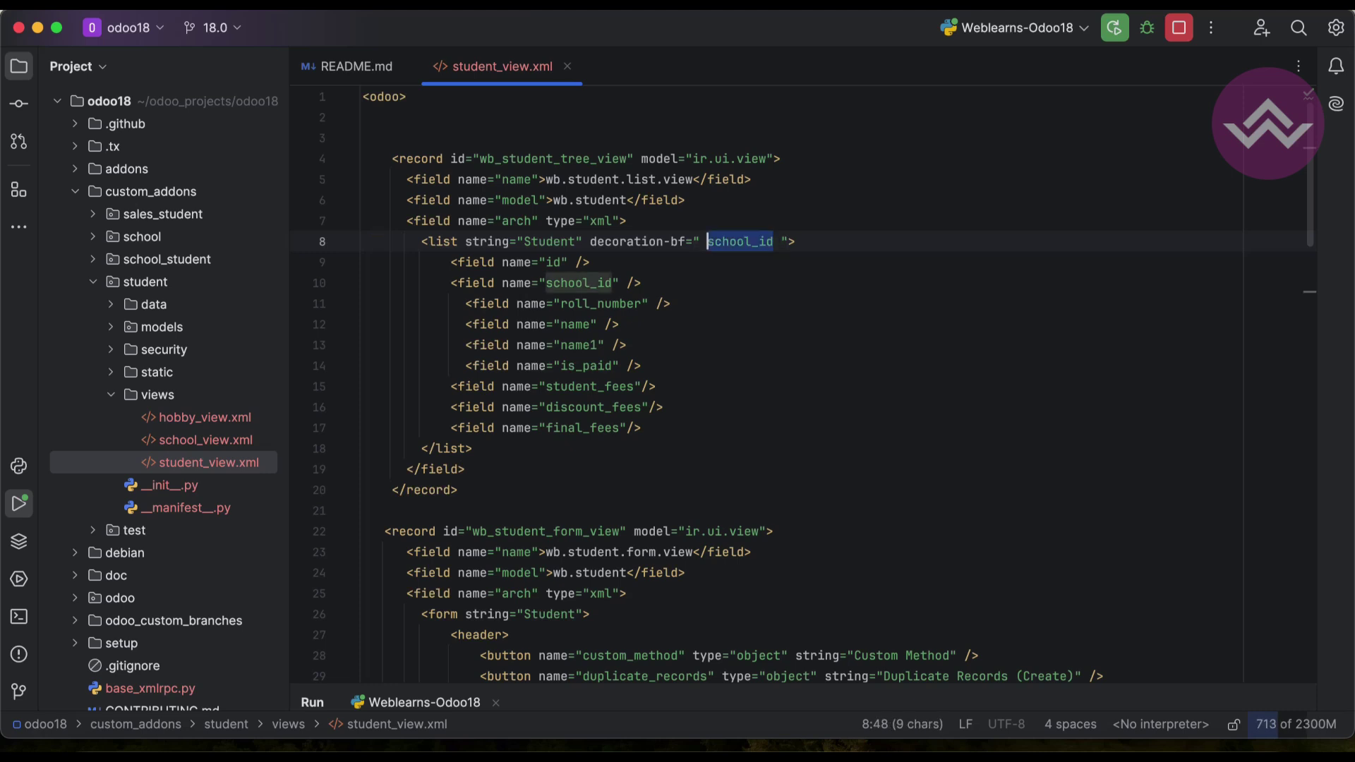
type("id ==")
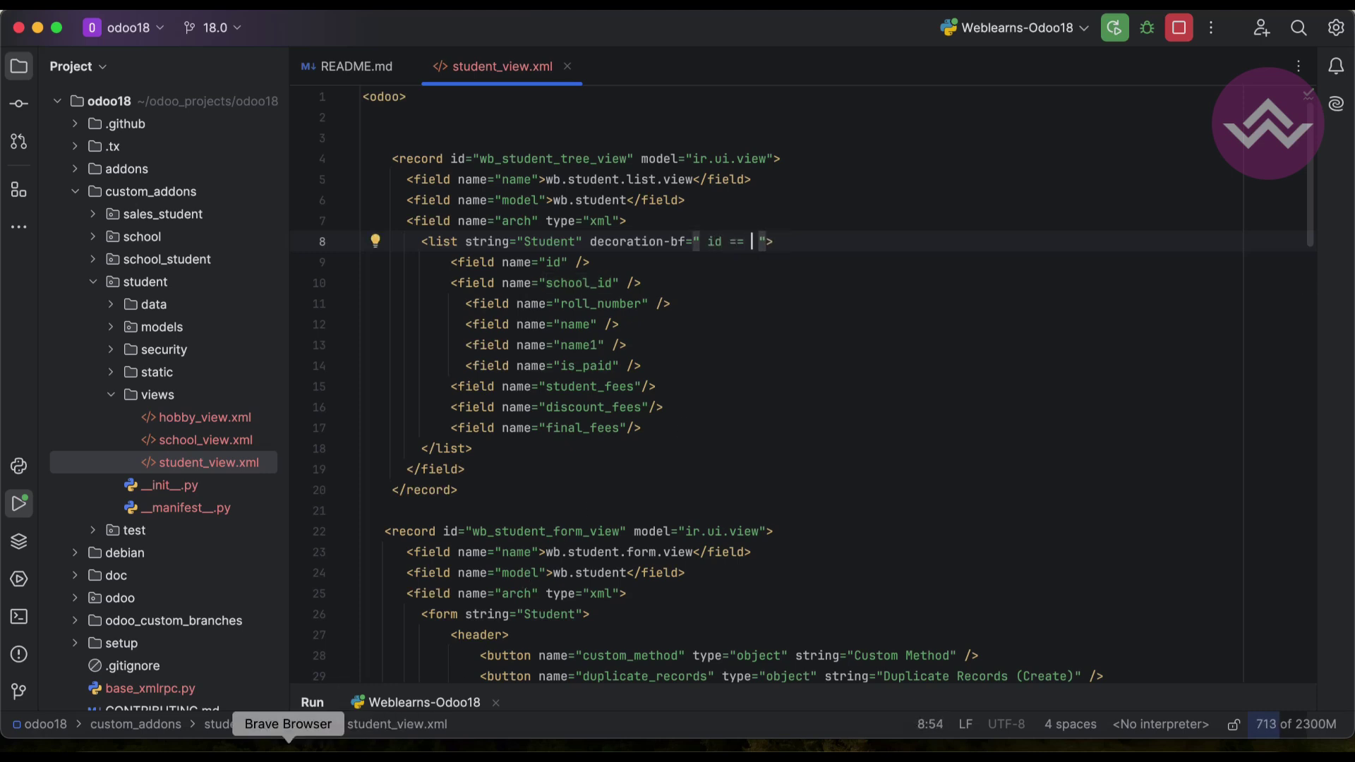
left_click(353, 749)
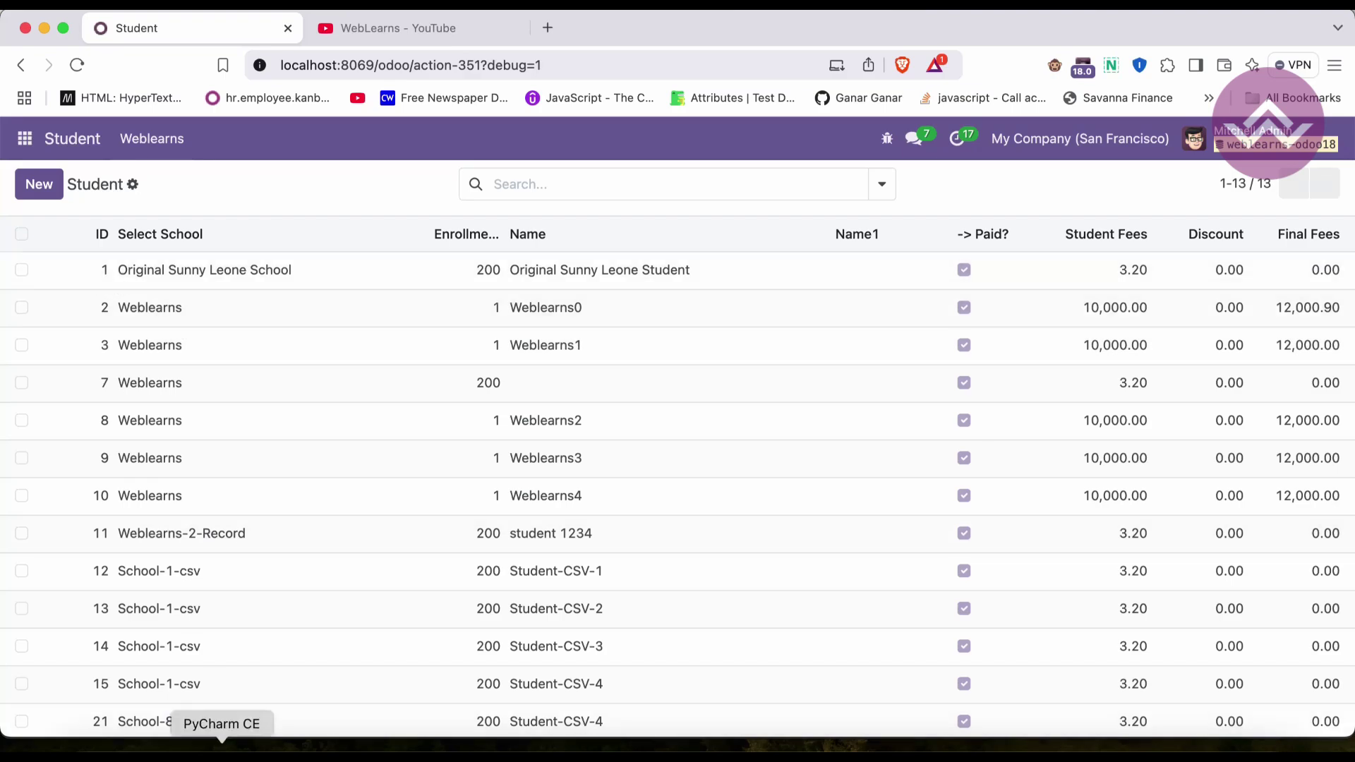
left_click(221, 749)
type("1 \">")
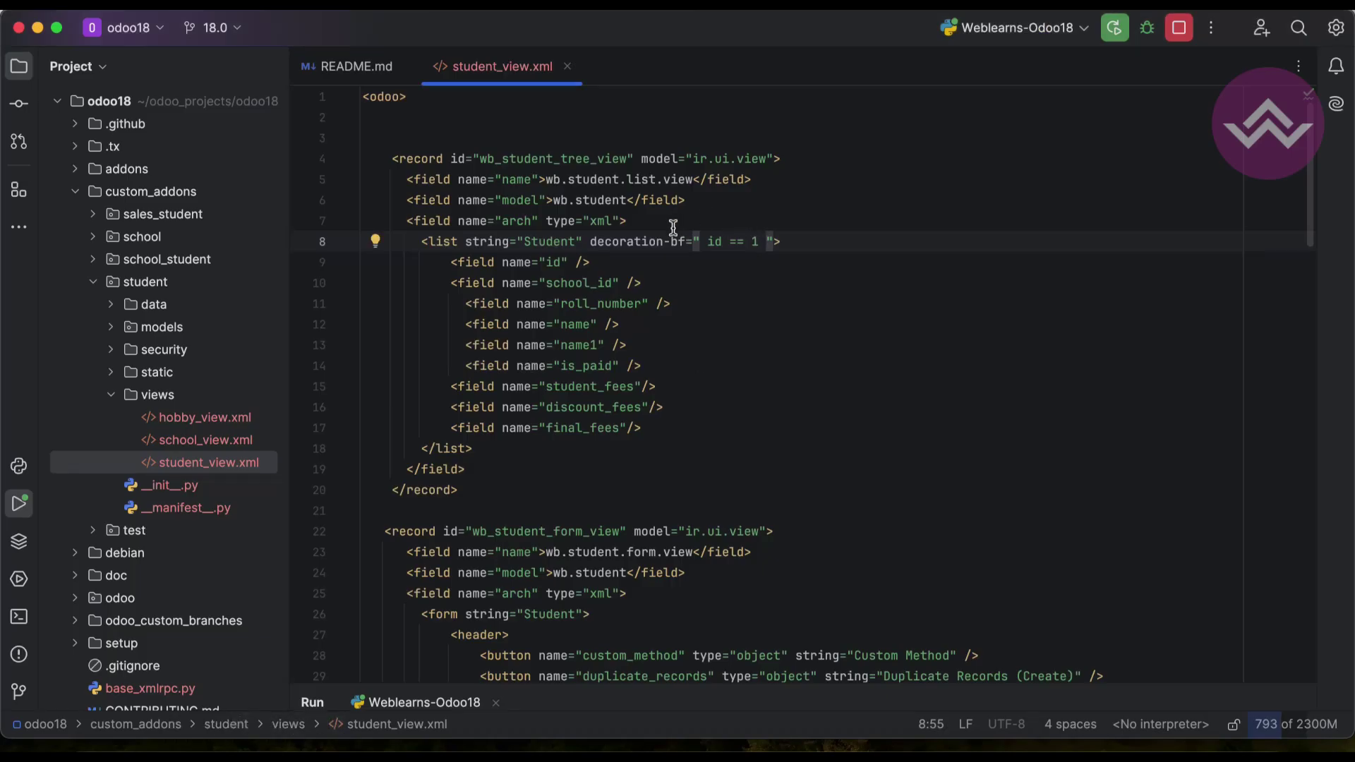
Remove the stray spaces around the id == 1 condition and stop the Odoo server.
left_click(591, 241)
left_click(687, 241, "shift")
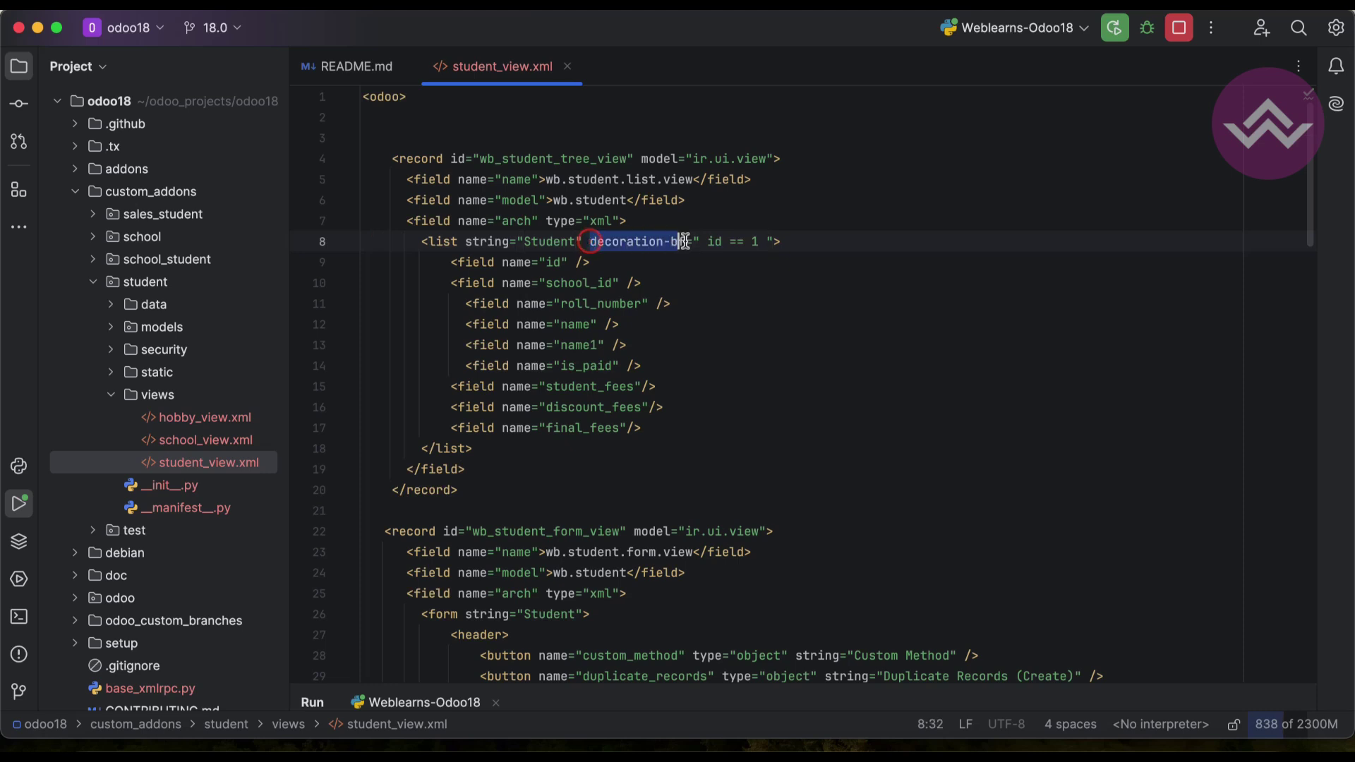
left_click_drag(661, 429, 451, 263)
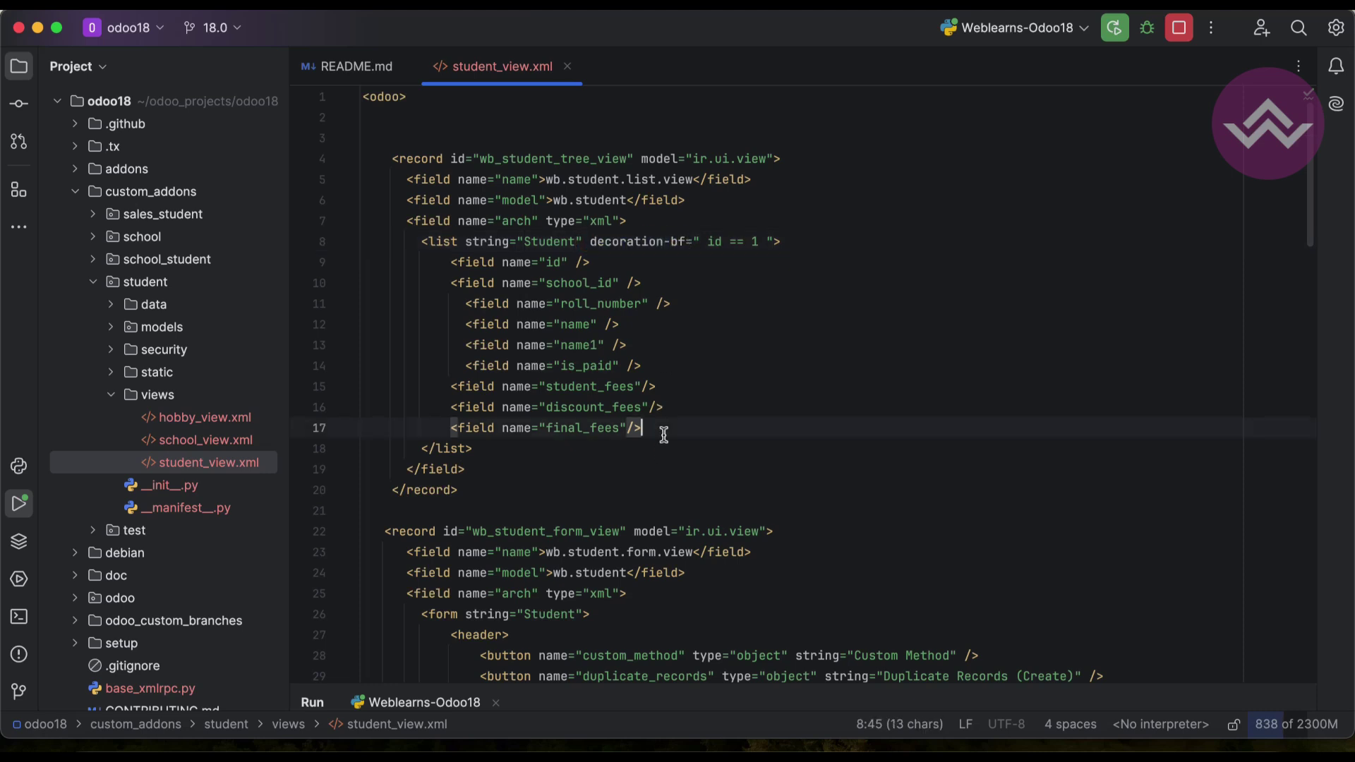
left_click(765, 239)
key("BackSpace")
left_click(708, 241)
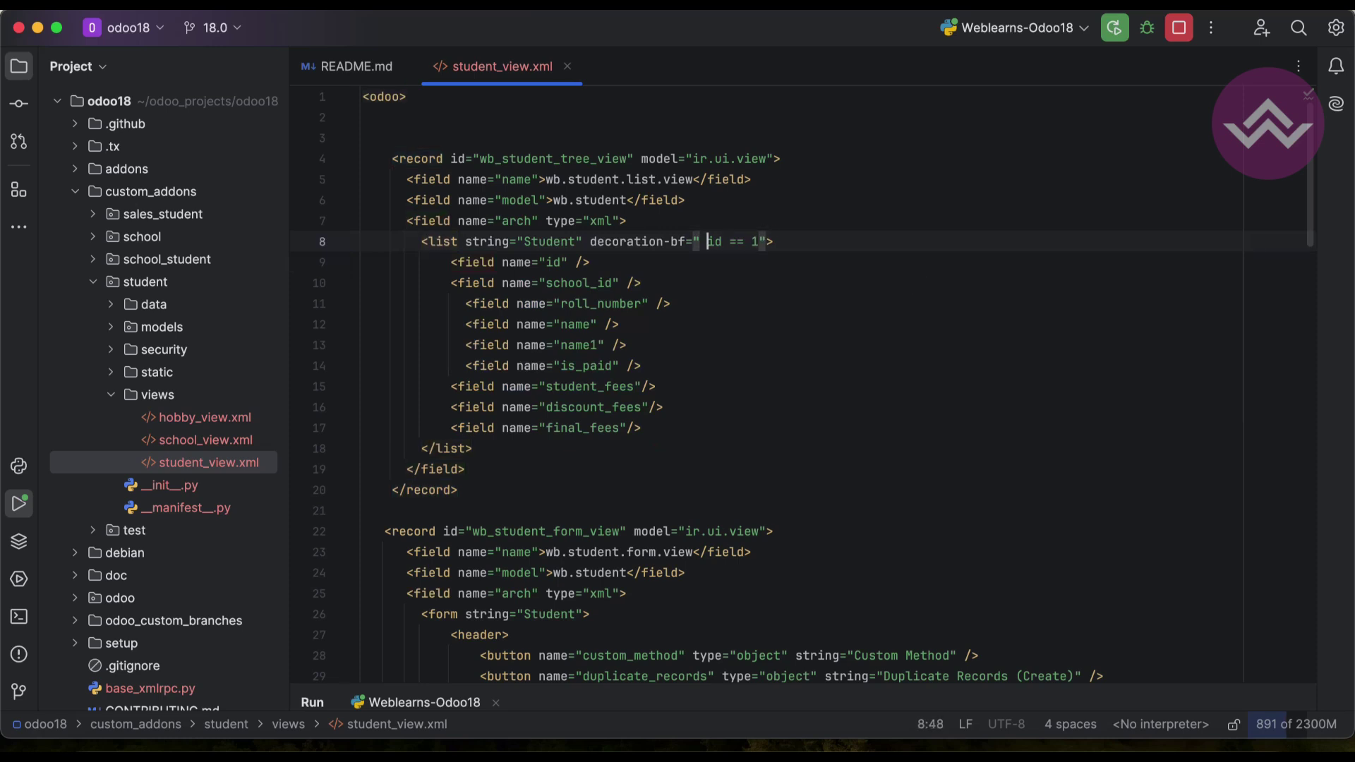
key("BackSpace")
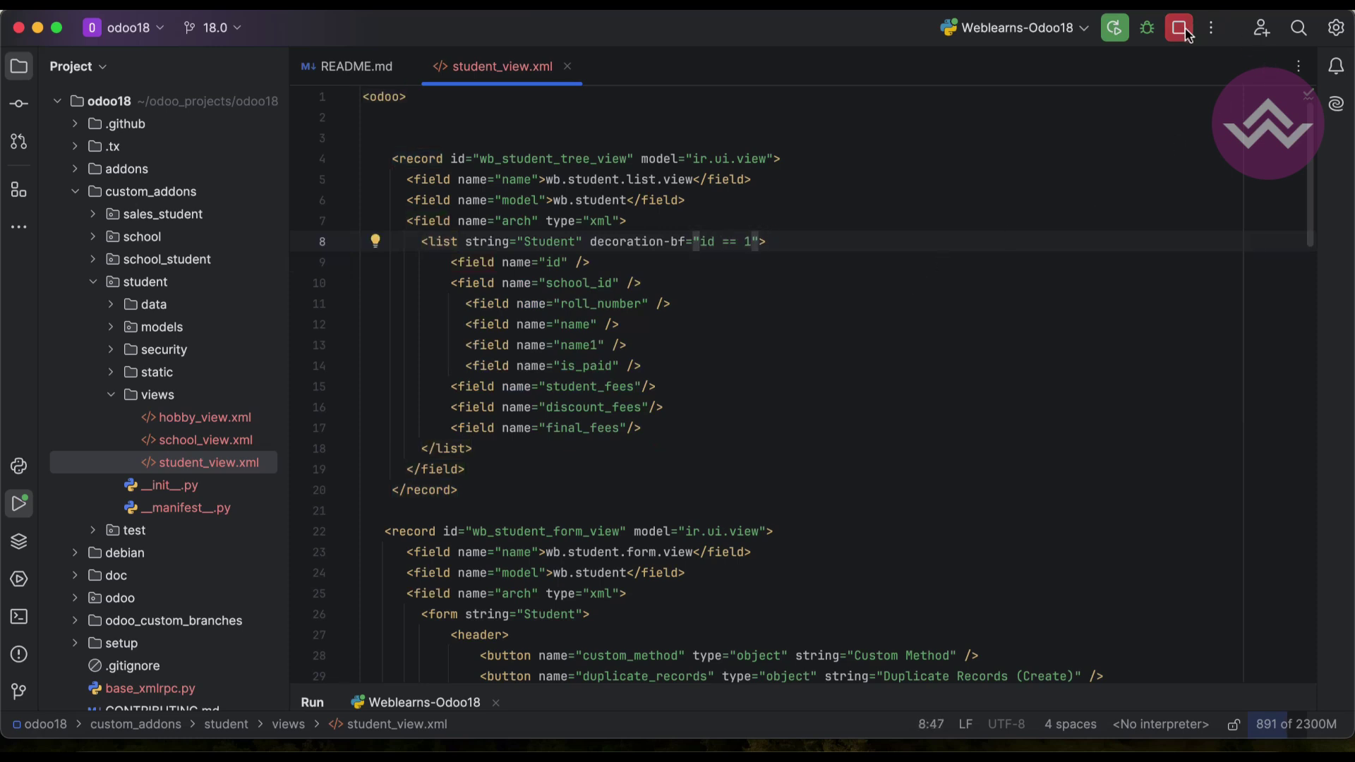
left_click(1178, 27)
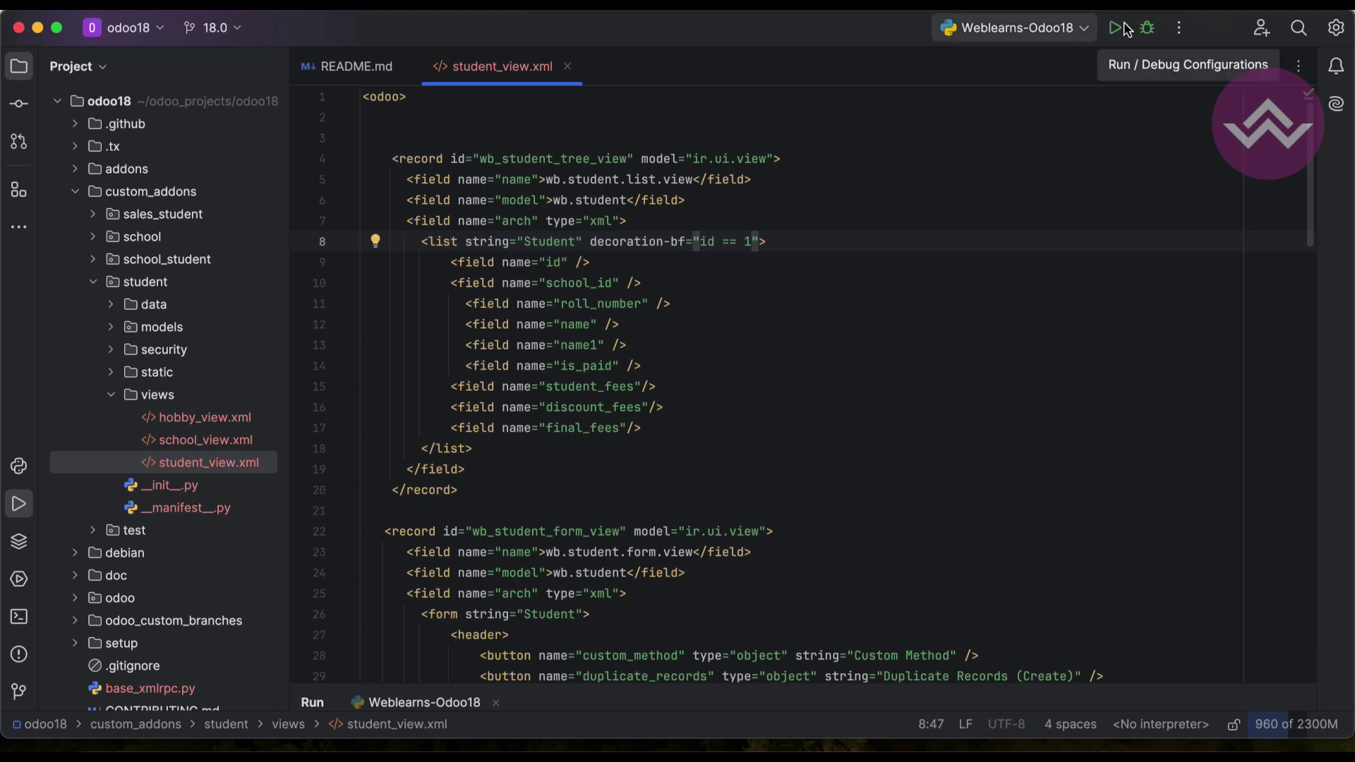
Add -u student to the Weblearns-Odoo18 run parameters, run Odoo, and switch to the browser.
left_click(1179, 27)
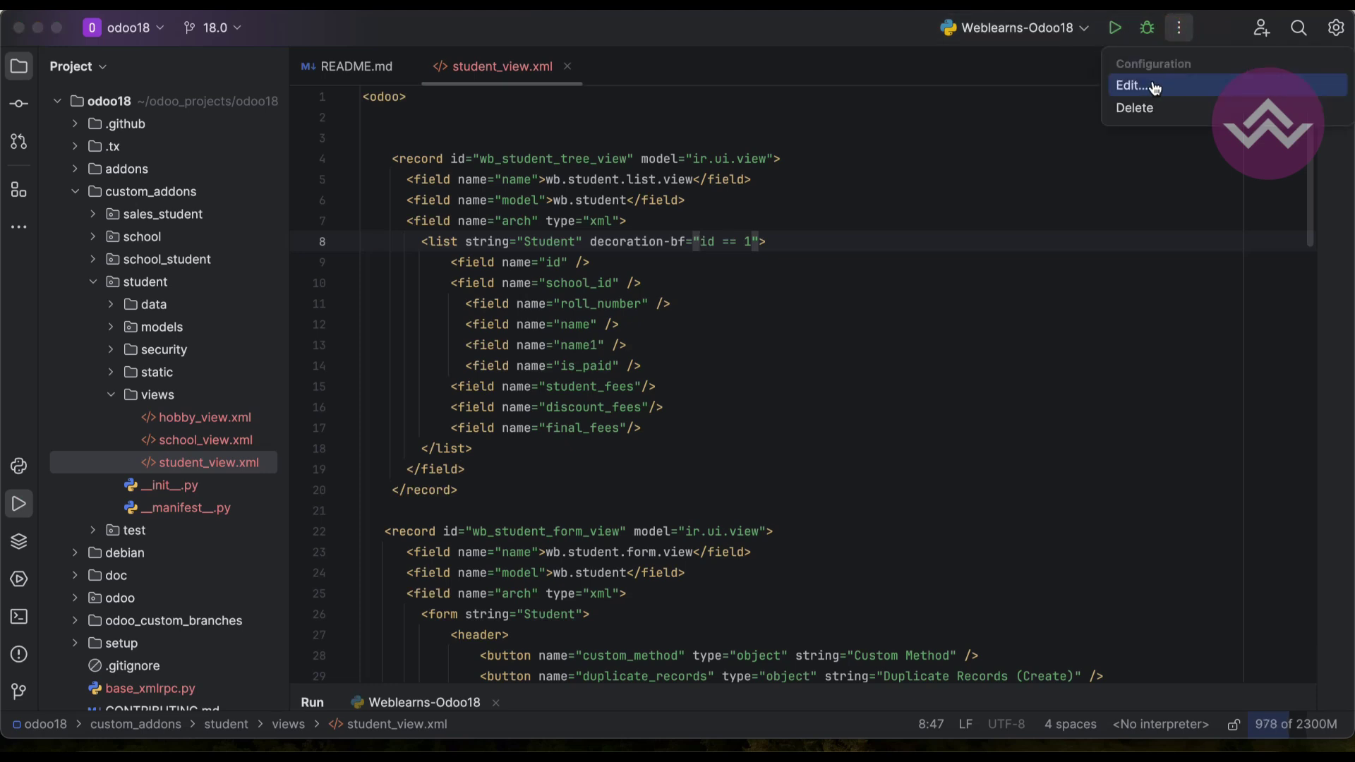
left_click(1154, 88)
type("u s")
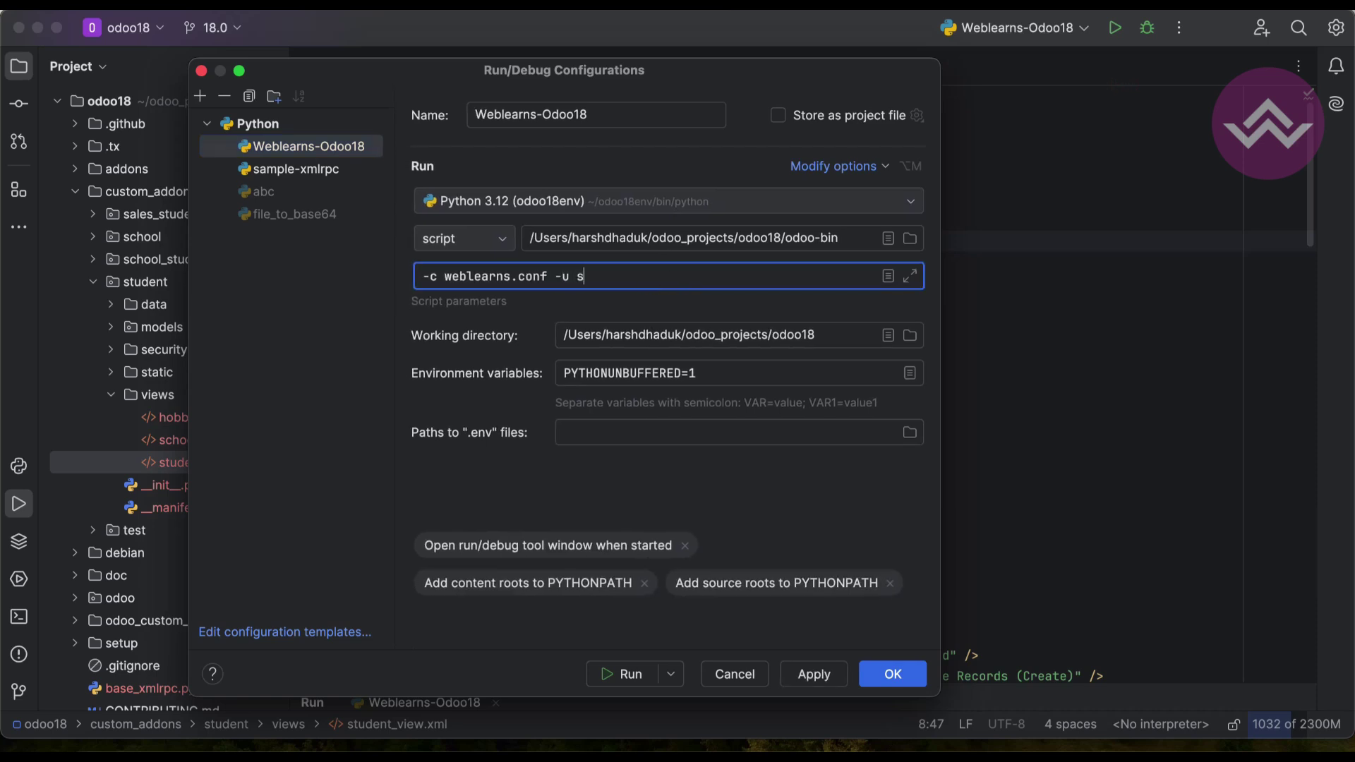
type("tudent")
key("Return")
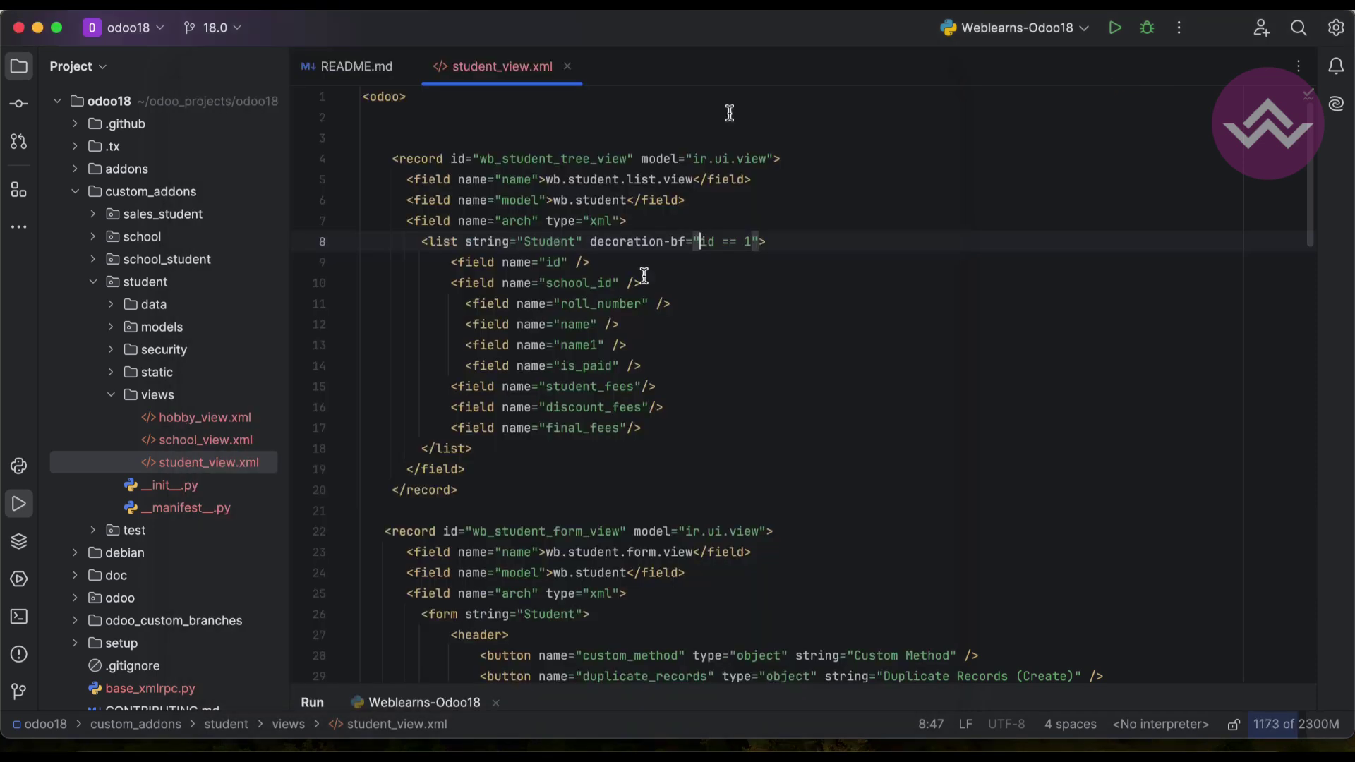
key("ctrl+r")
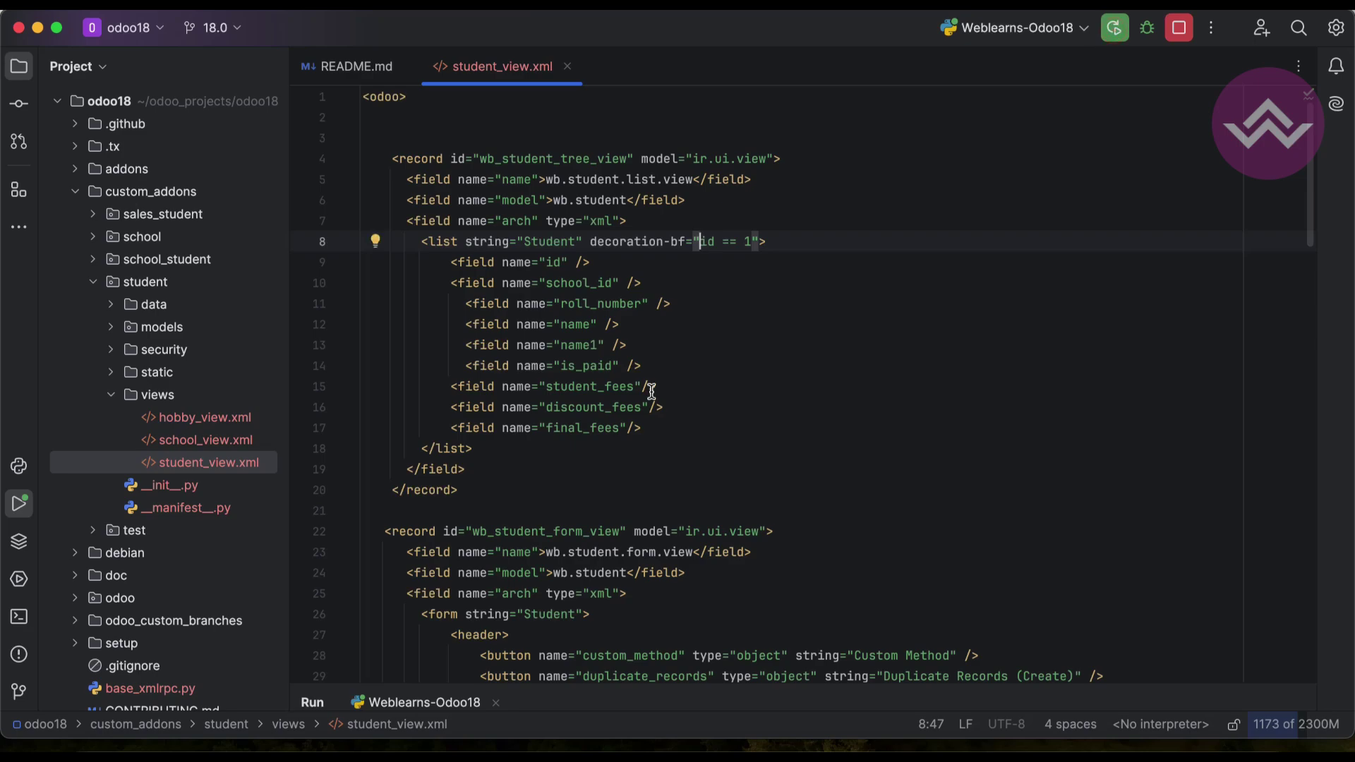
key("super+Tab")
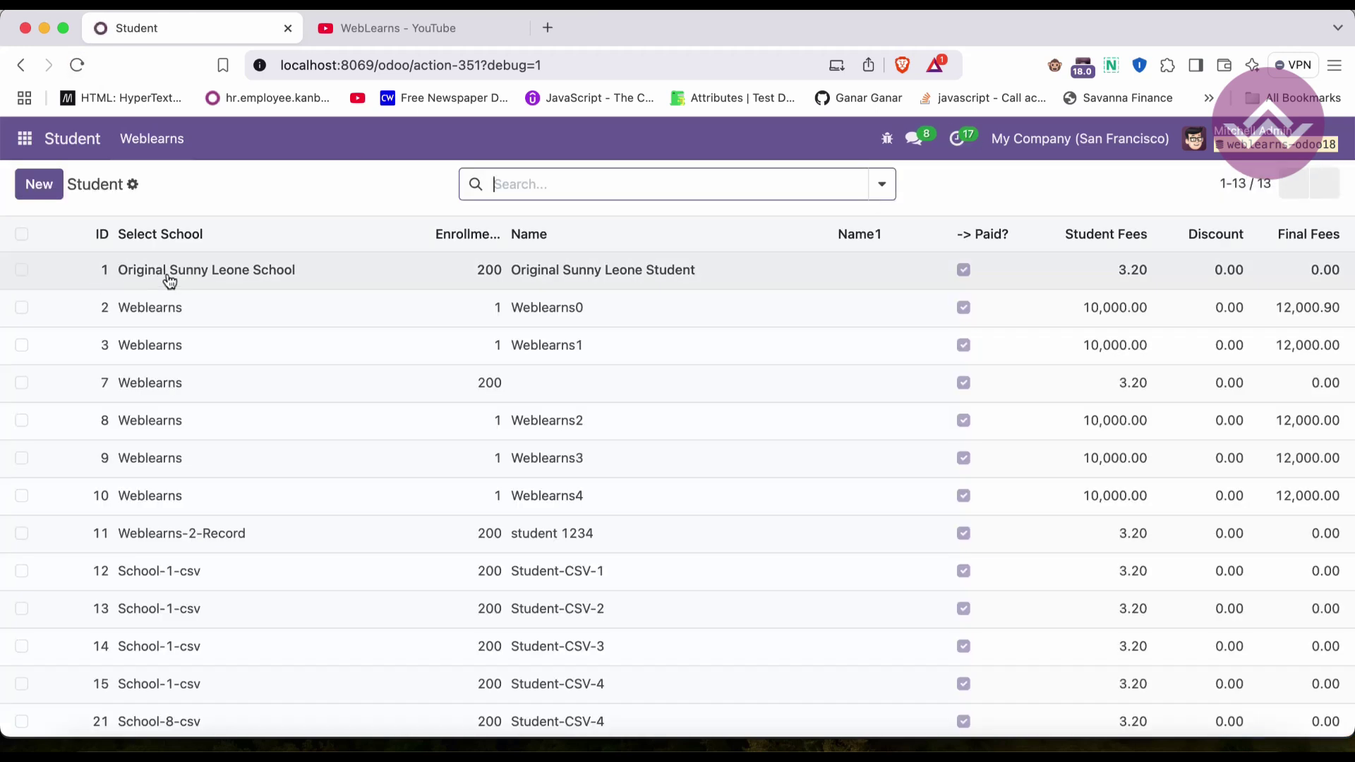
Tick rows 1, 2 and select-all to confirm ID 1 is bold, then return to PyCharm.
left_click(22, 269)
left_click(21, 305)
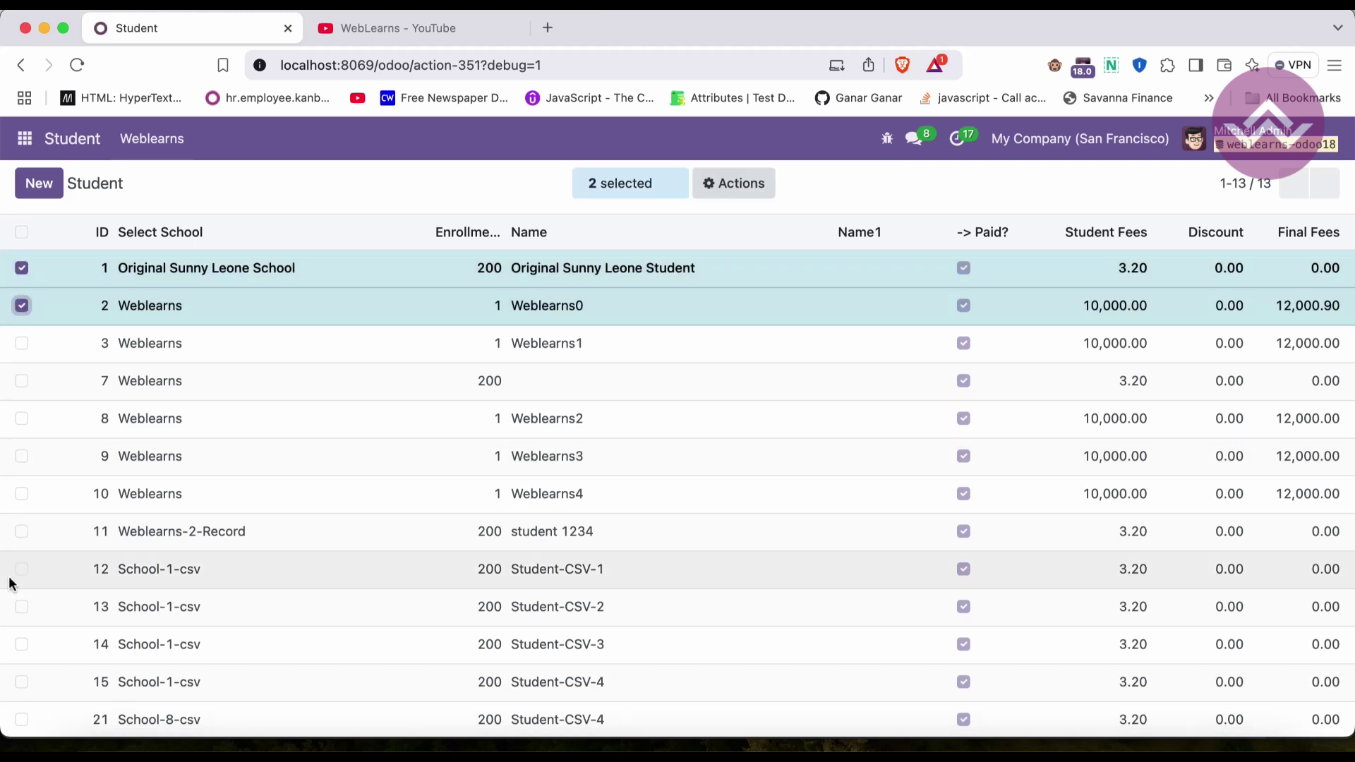
left_click(22, 232)
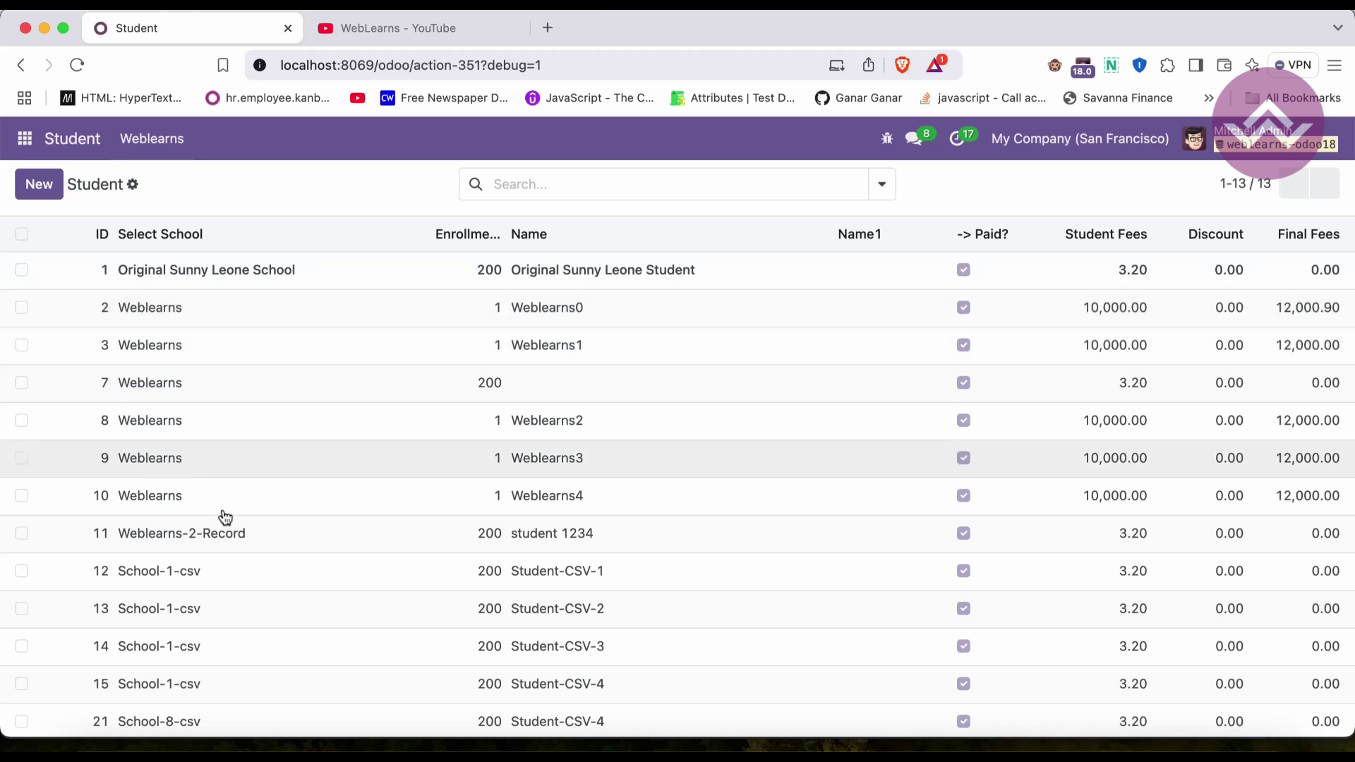
left_click(220, 740)
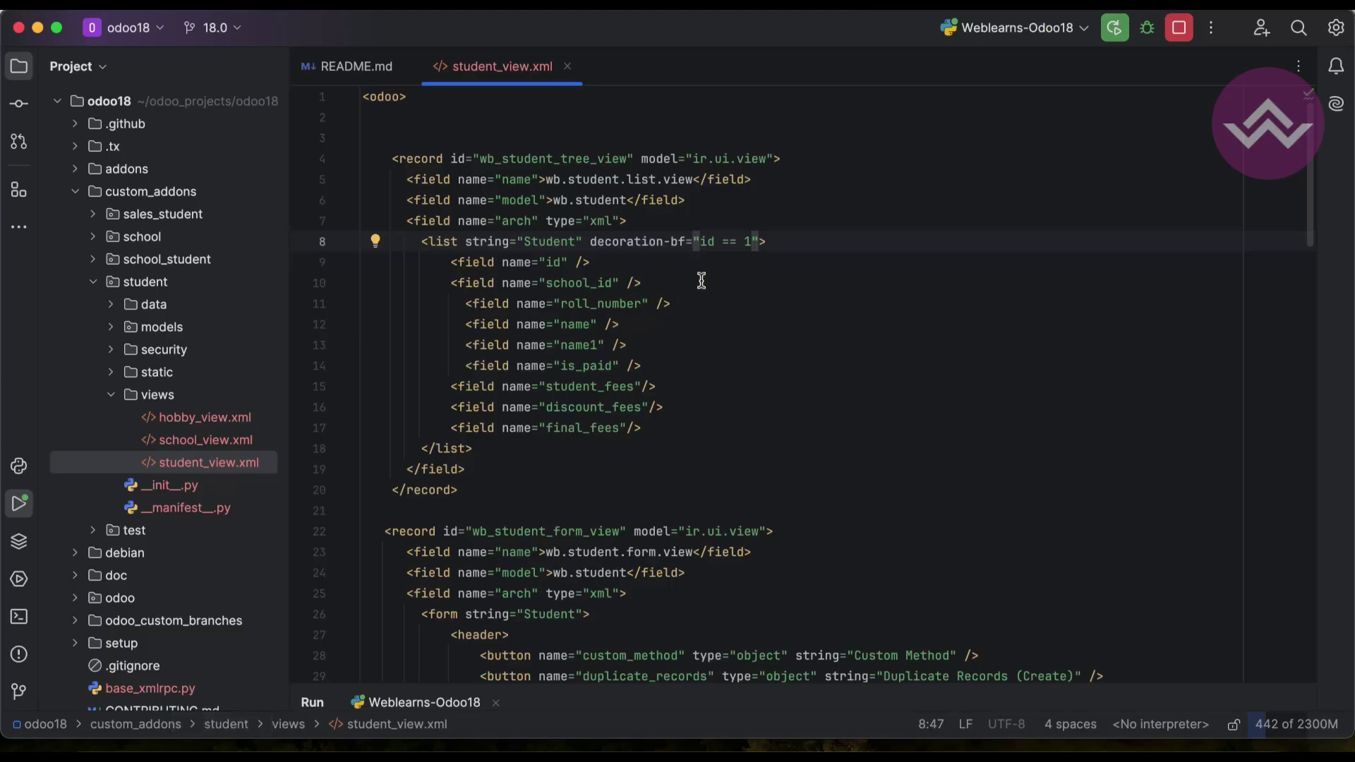
Add decorator-it="id == 2" after the bf attribute, restart Odoo, and hit an Internal Server Error.
left_click(760, 242)
type("decora")
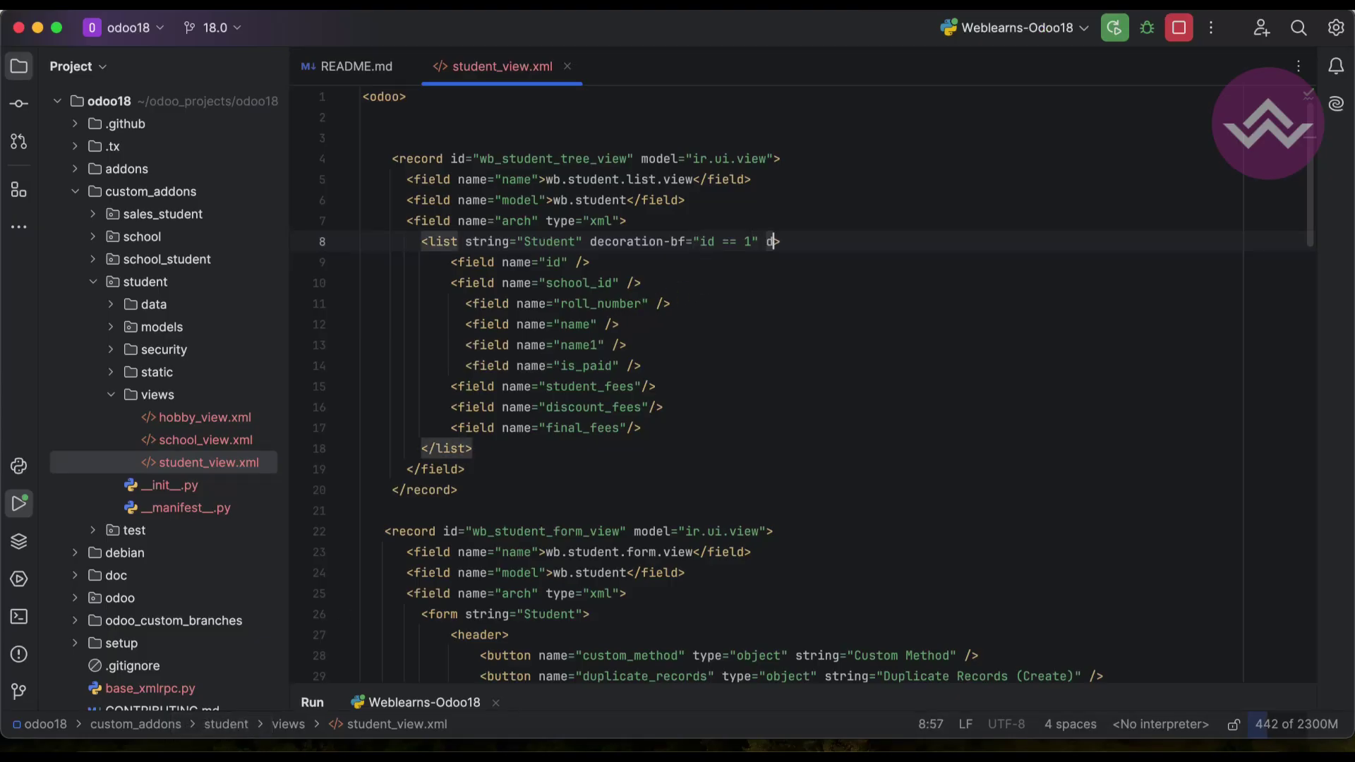
type("tor")
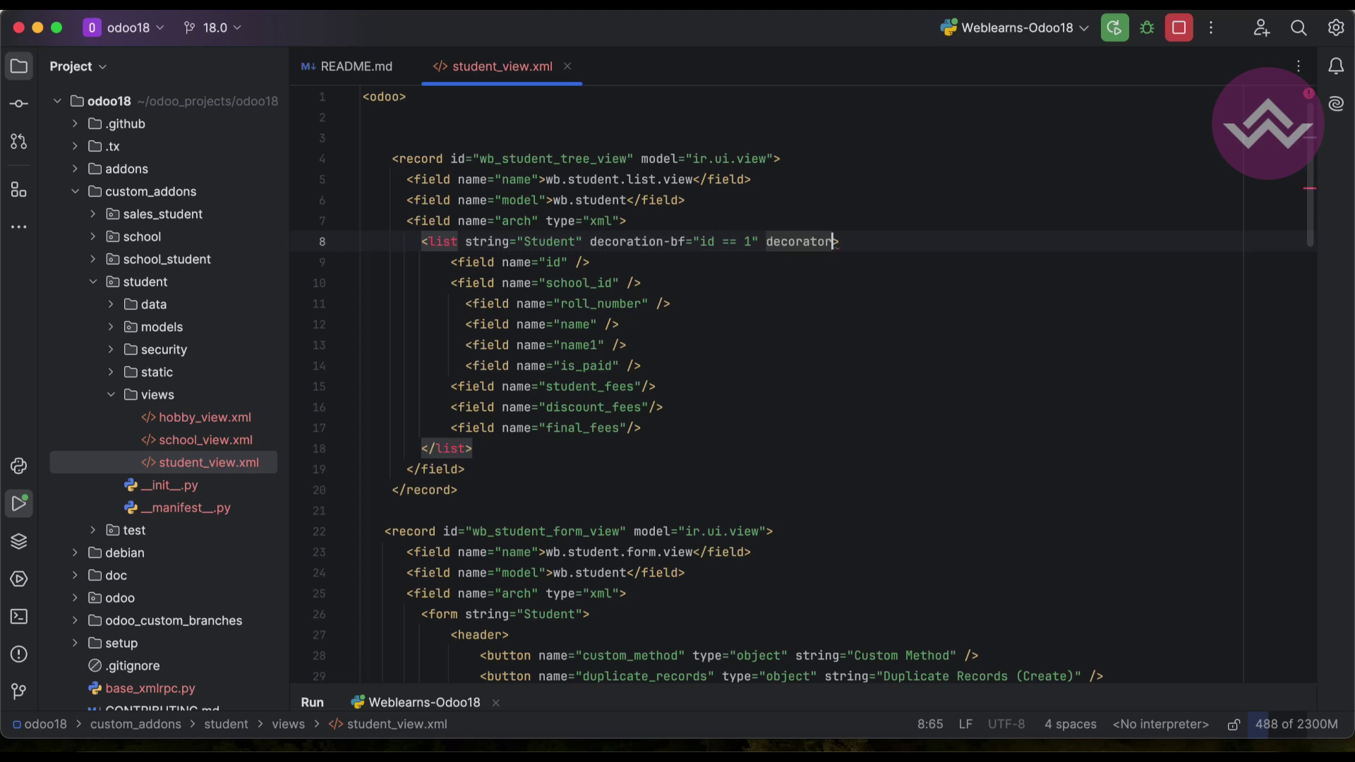
type("-it=\"")
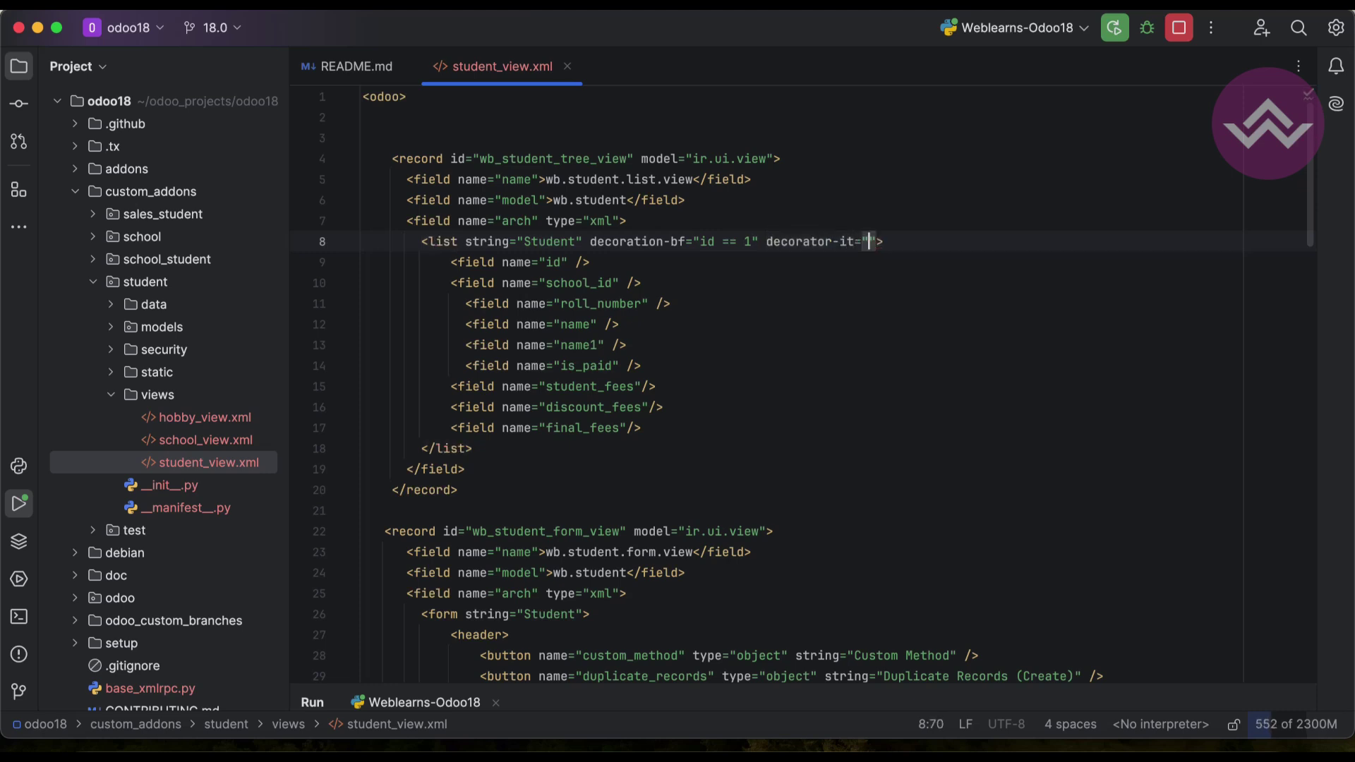
type("id ")
type("=")
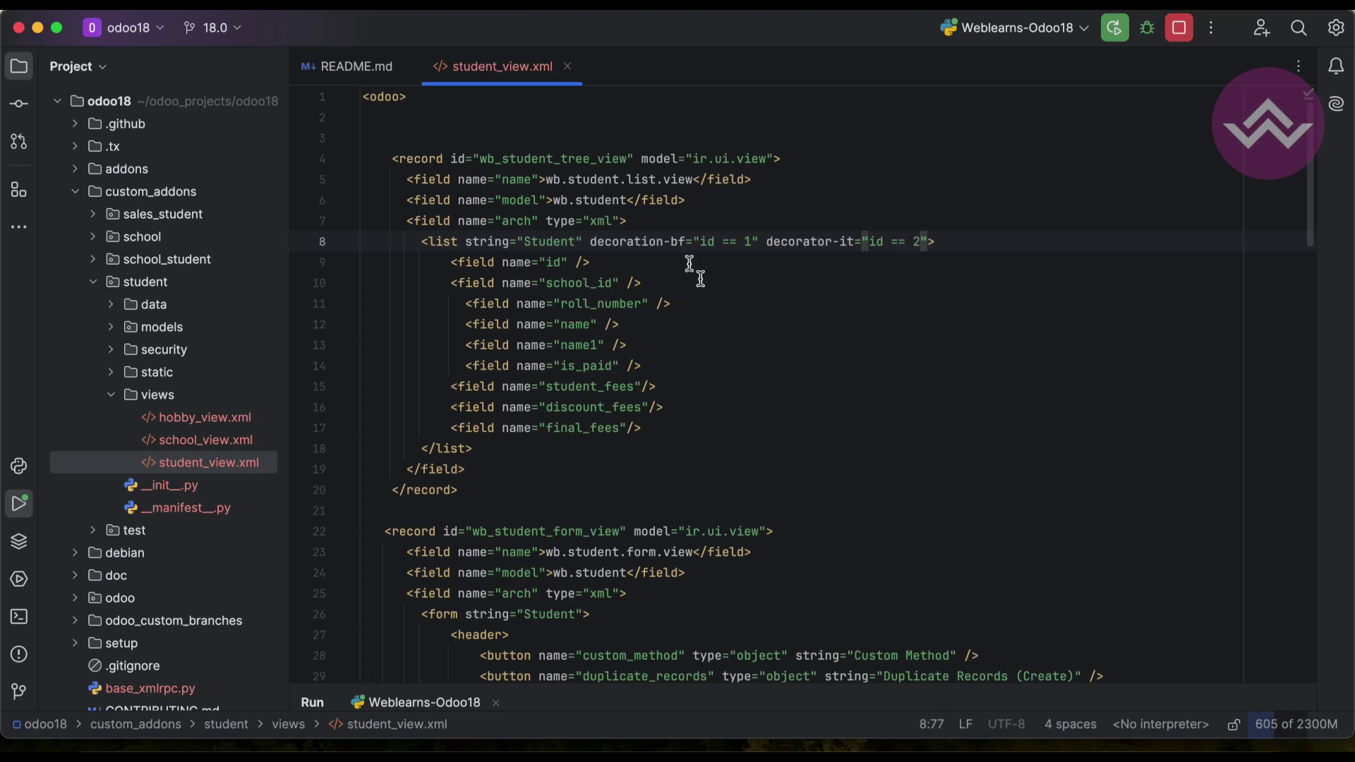
left_click(1179, 28)
left_click(1114, 28)
left_click(356, 750)
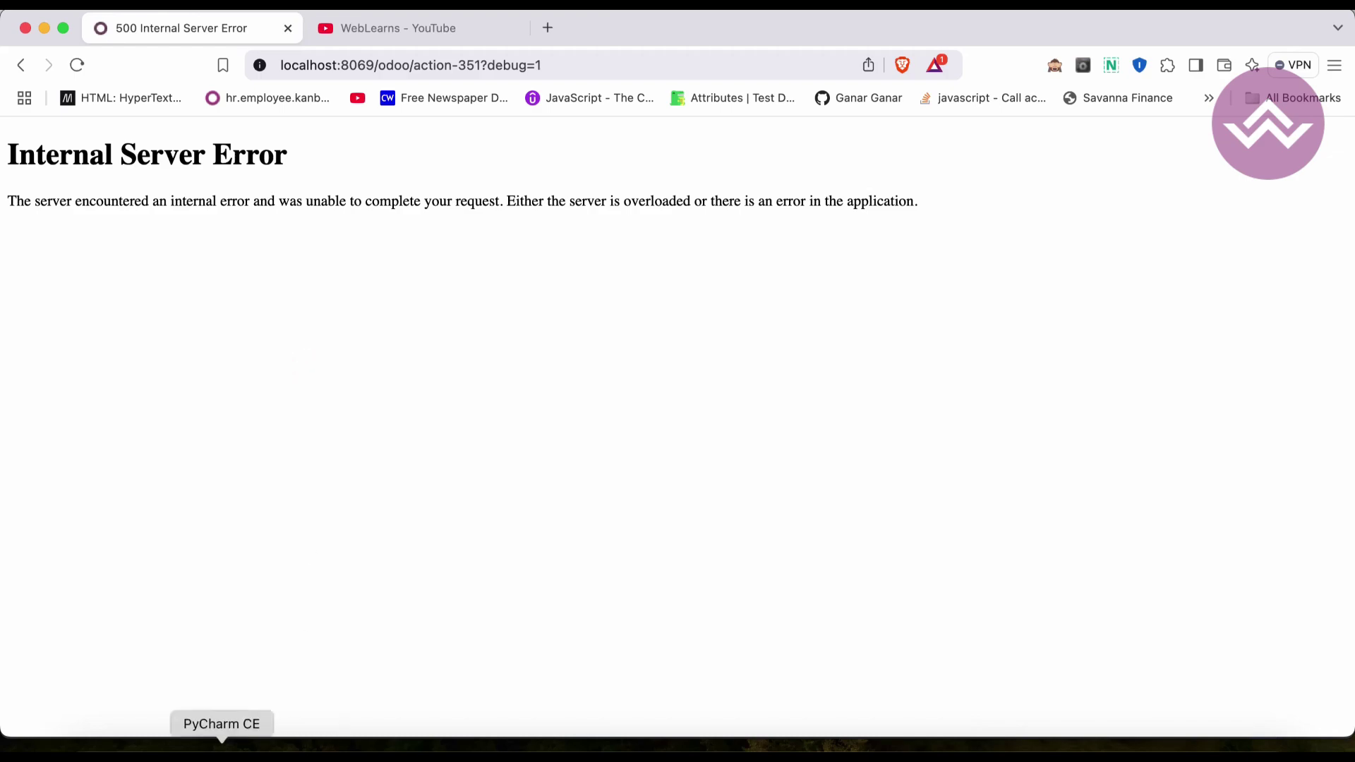
Rename decorator-it to decoration-it and view the italic ID 2 row in the browser.
left_click(222, 750)
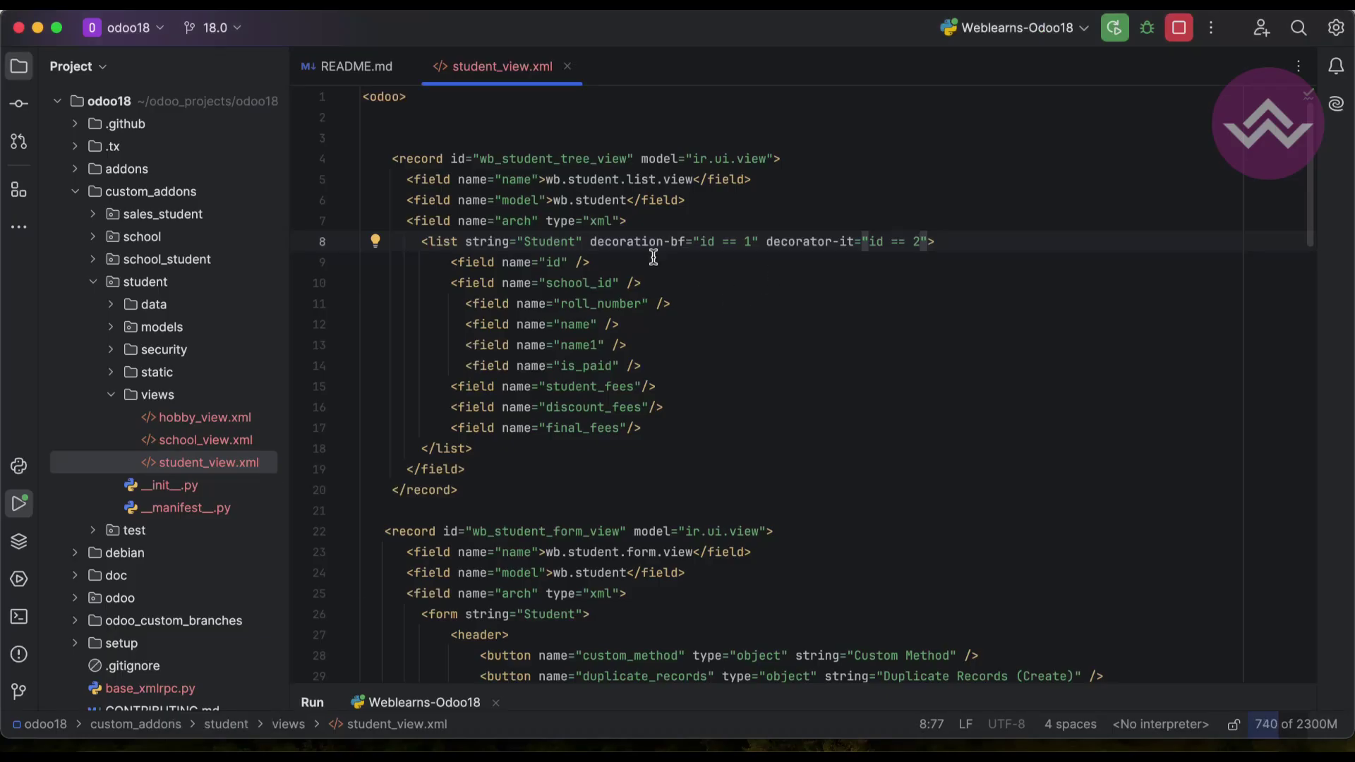
left_click(840, 233)
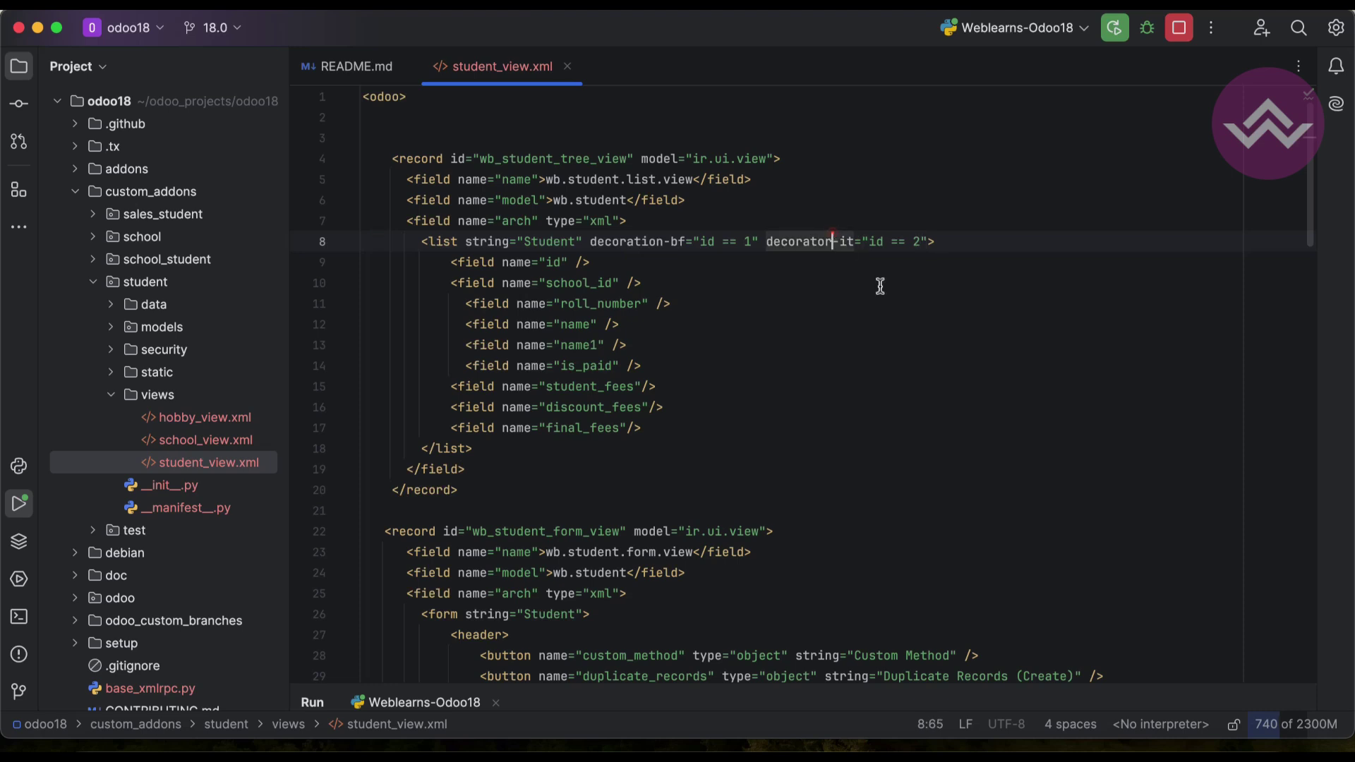
key("BackSpace")
key("BackSpace")
type("ion")
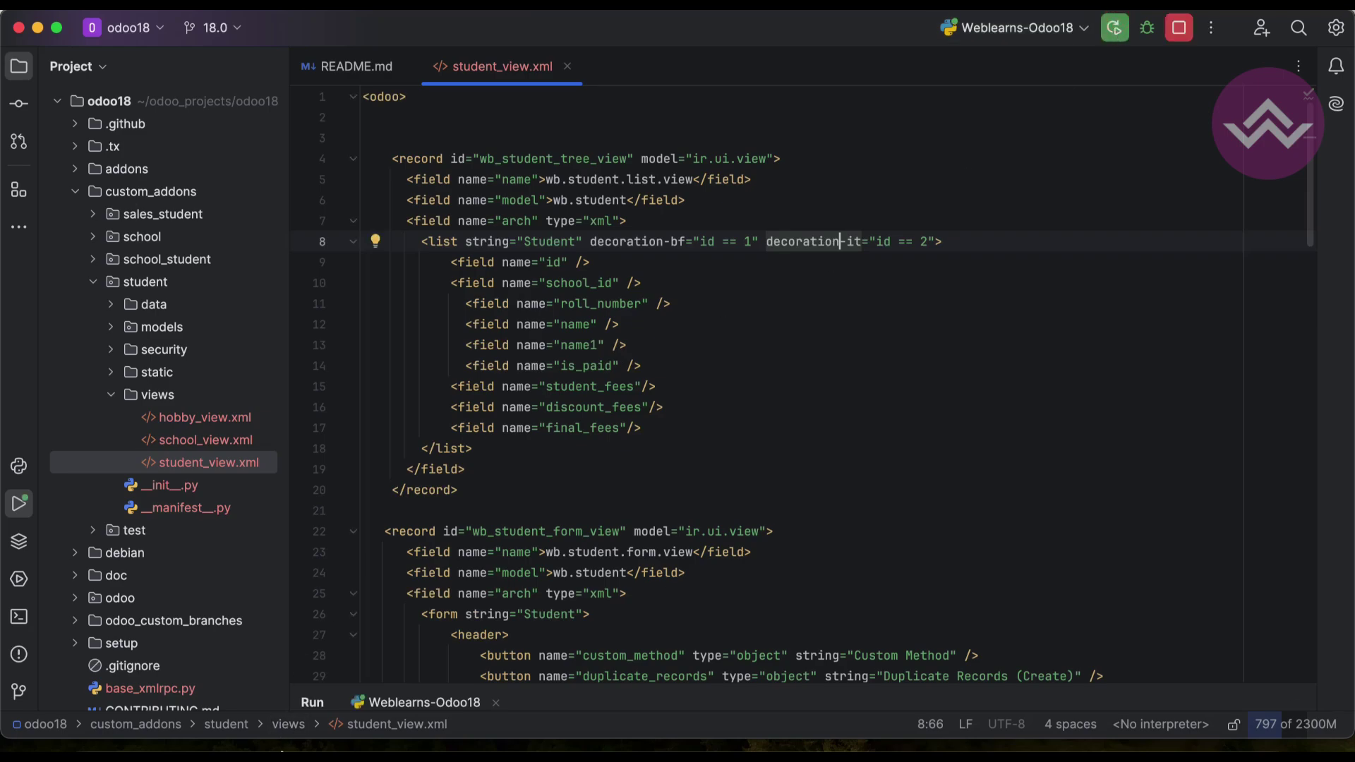
left_click(288, 751)
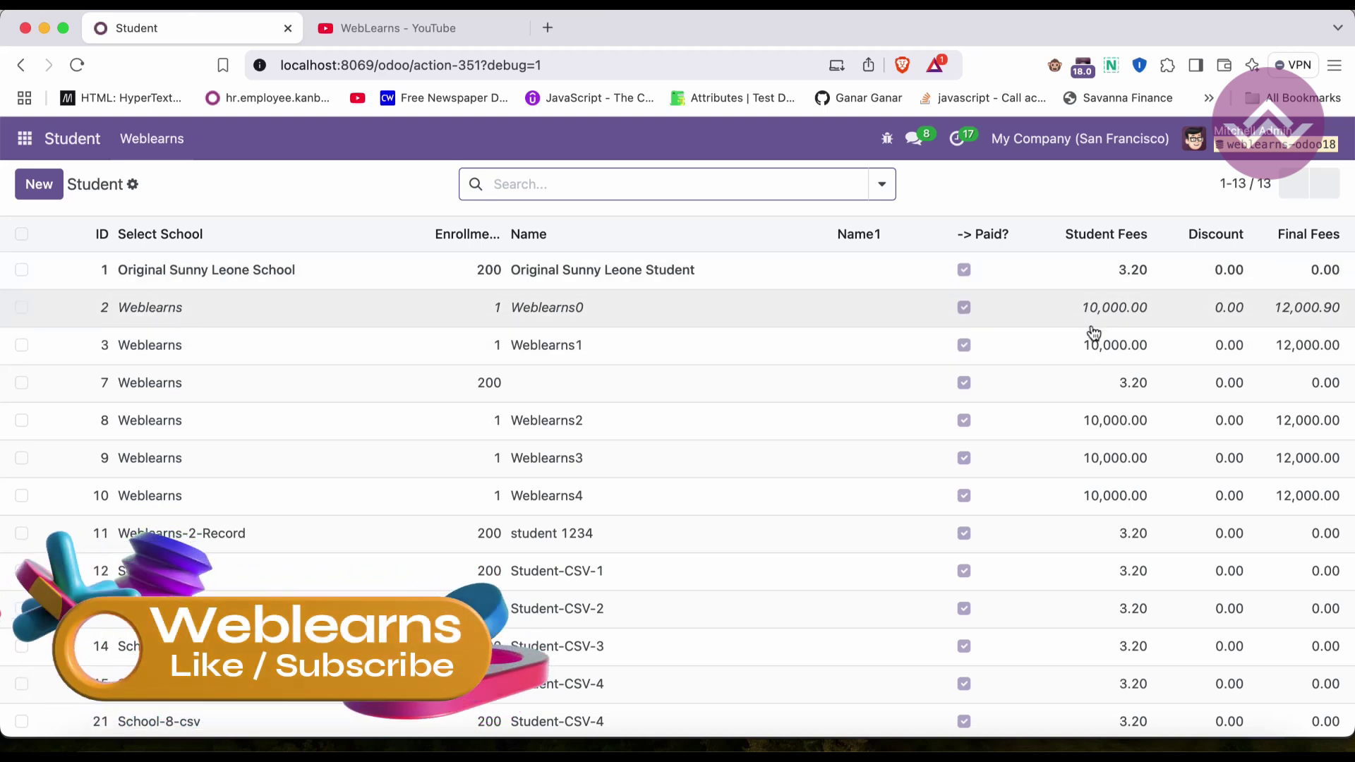
Tick and untick the ID 1, 2 and 3 student rows, then return to PyCharm.
left_click(21, 307)
left_click(22, 269)
left_click(22, 343)
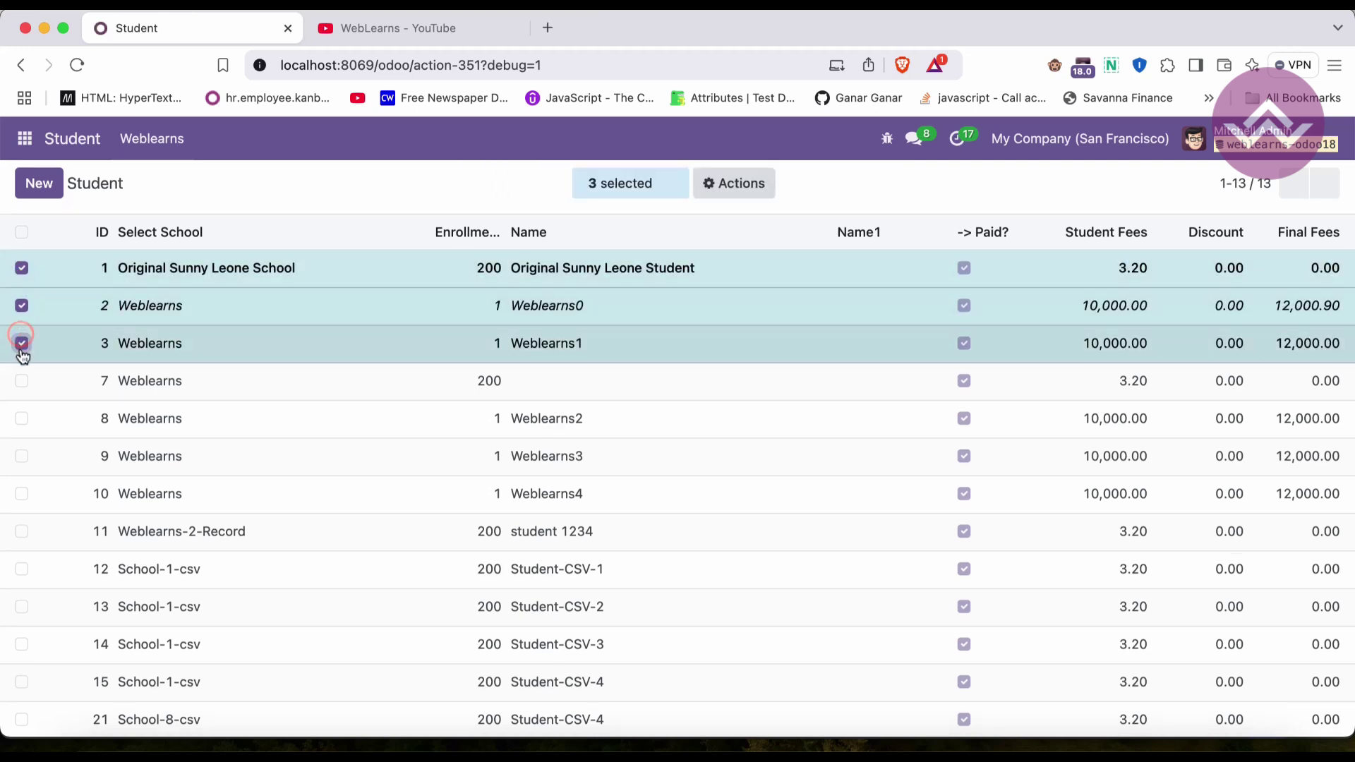
left_click(22, 268)
left_click(22, 305)
left_click(21, 343)
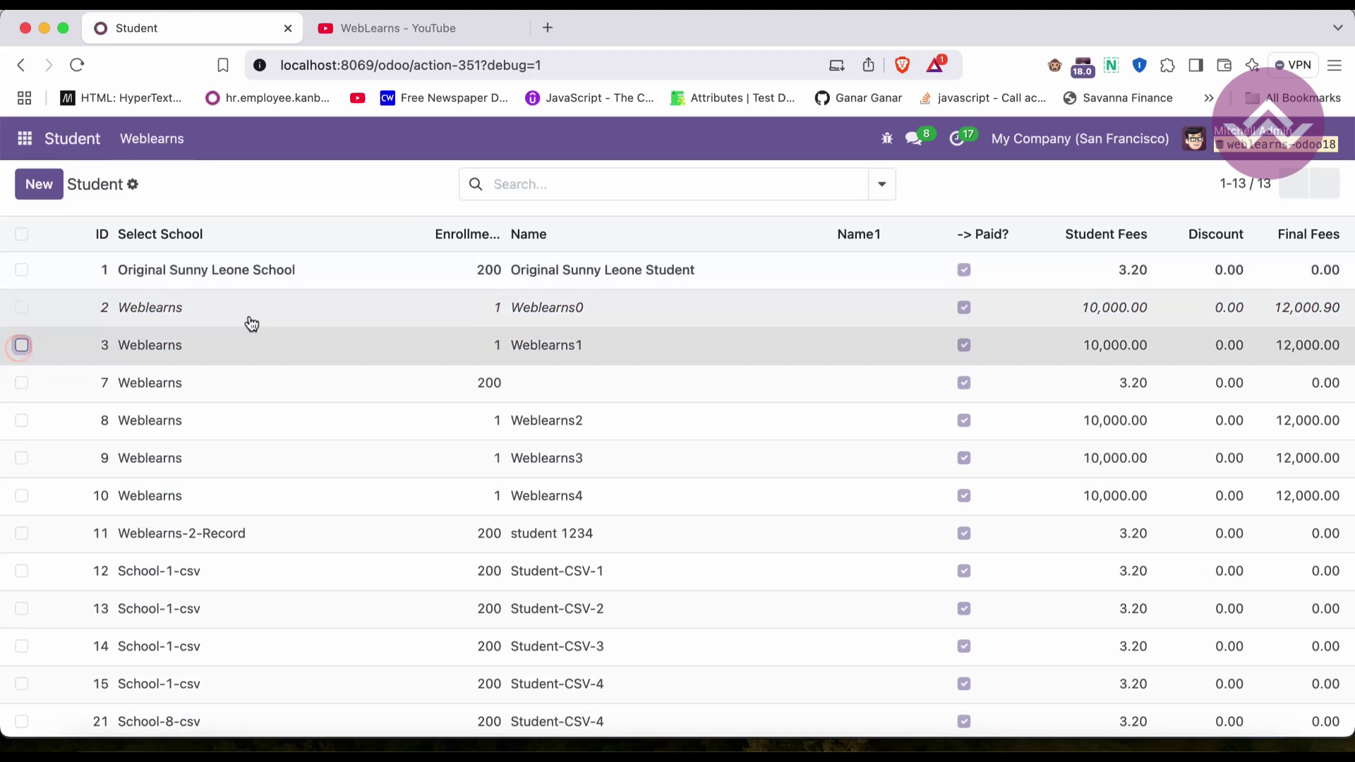
key("super+Tab")
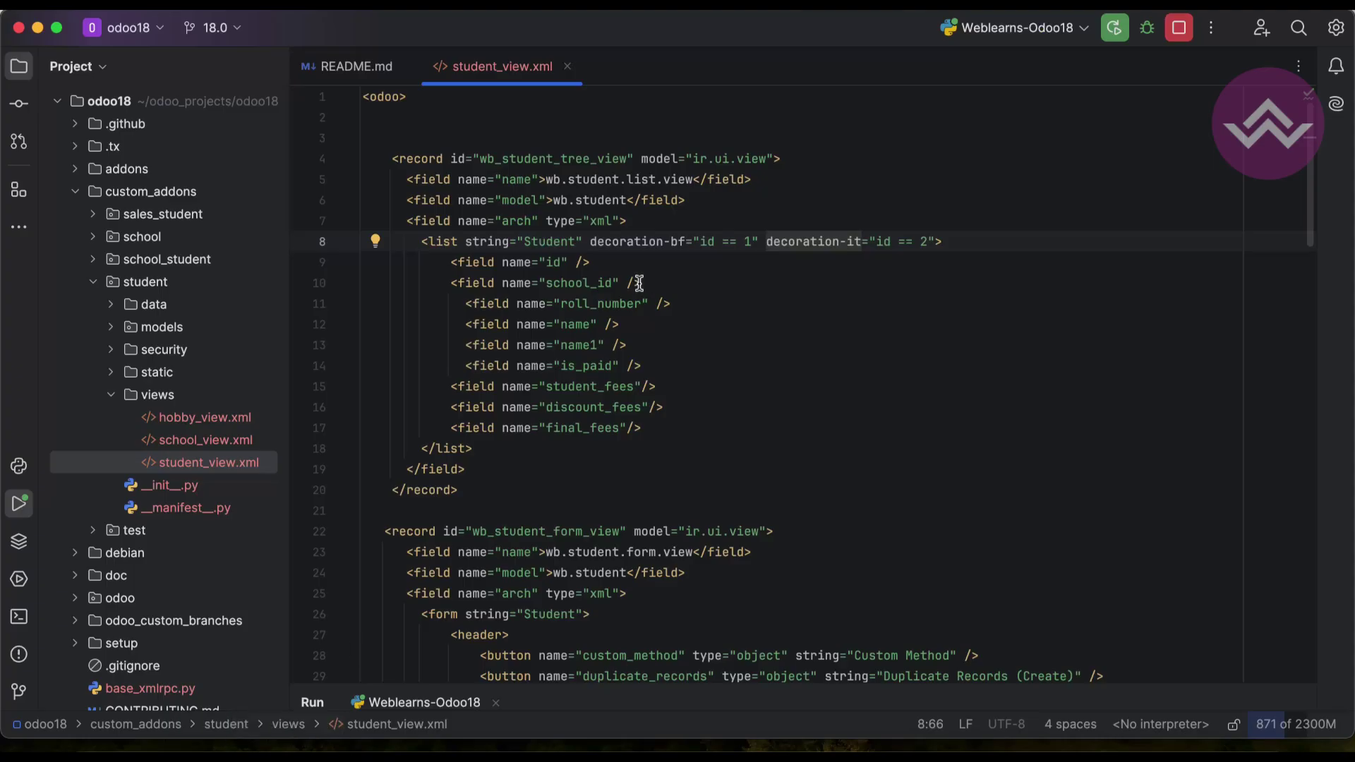
Put decoration-info="id == 1" on its own line in the list tag and restart Odoo.
double_click(922, 241)
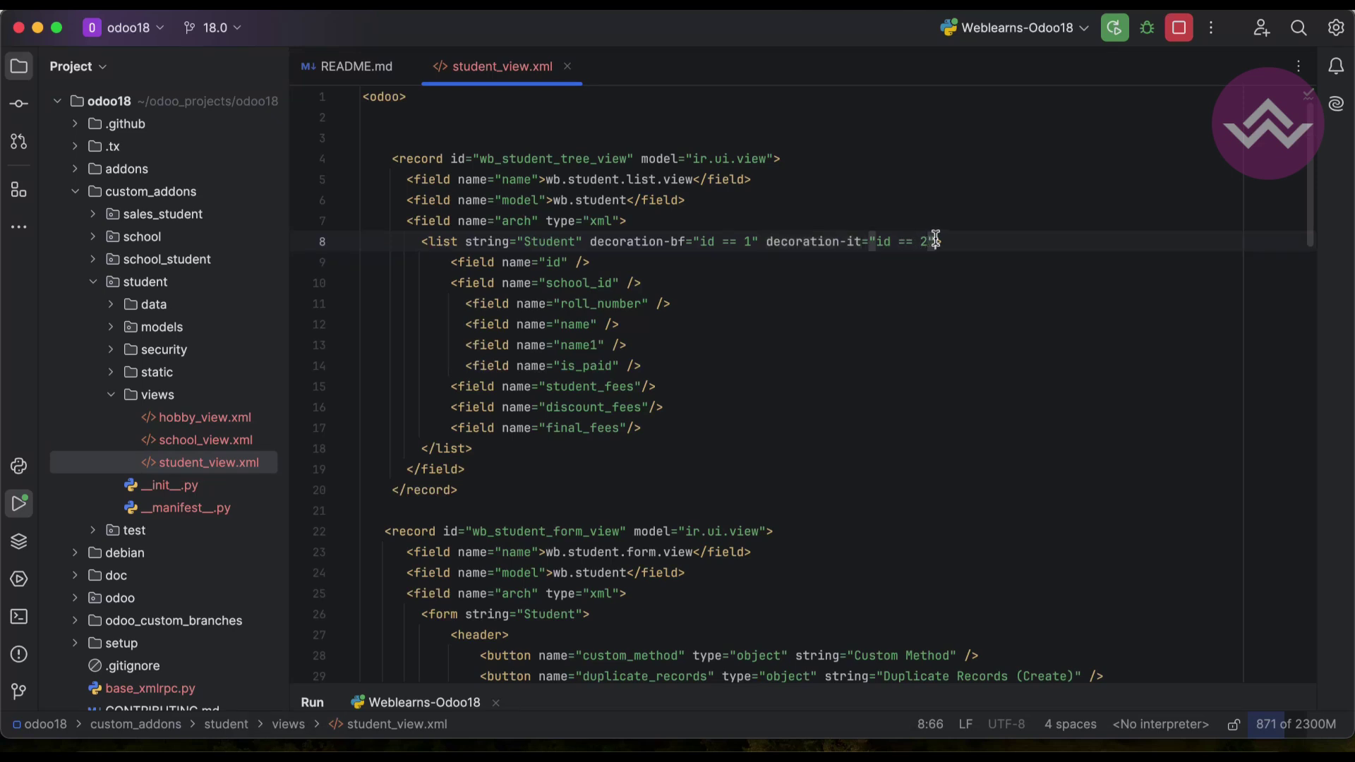
type("2")
left_click(932, 241)
key("Return")
key("Up")
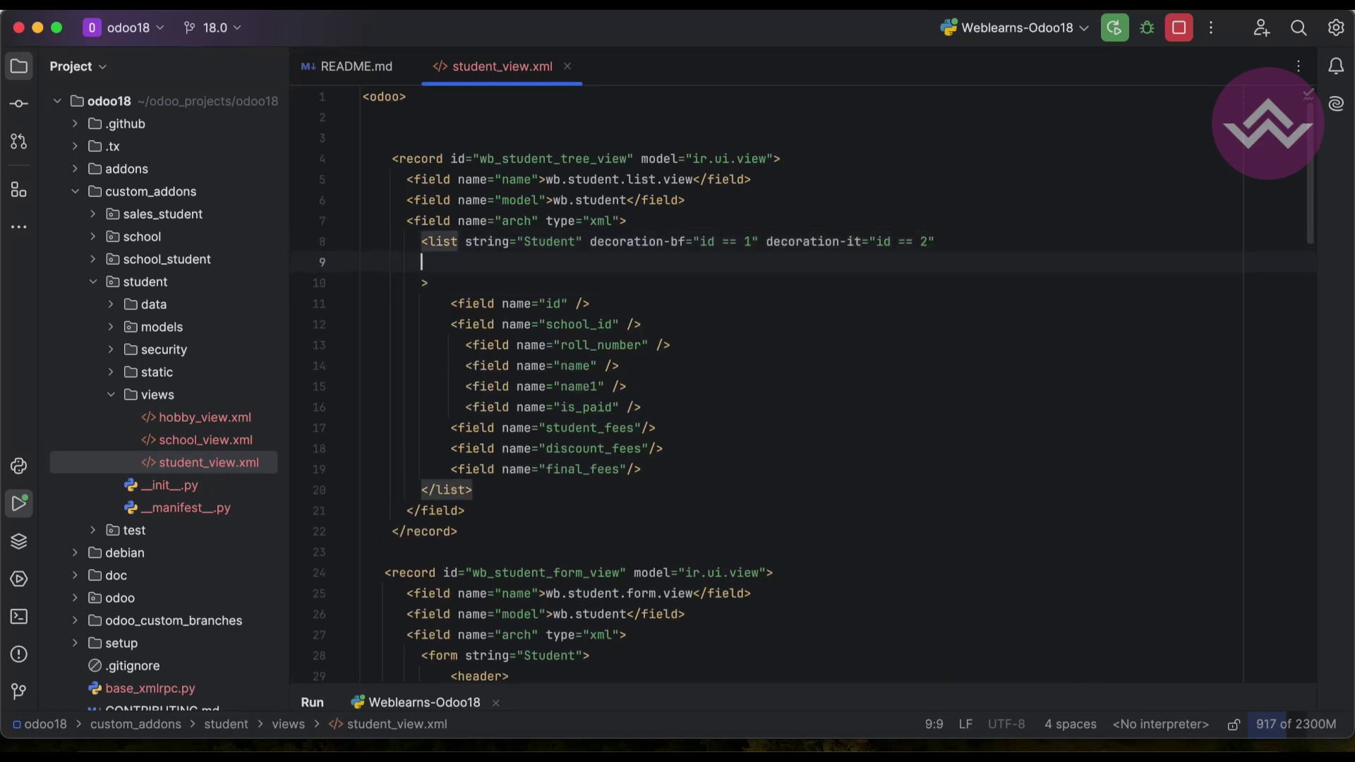
key("Tab")
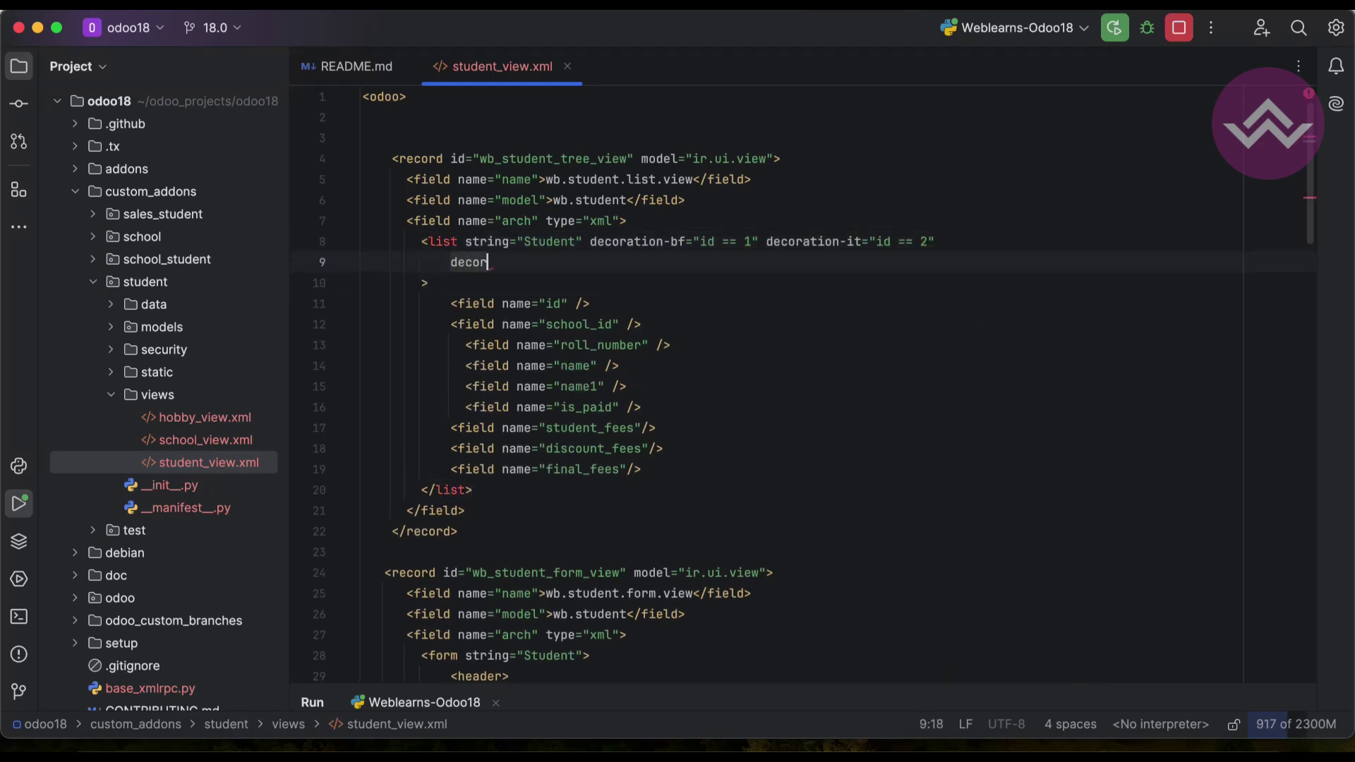
type("ation-")
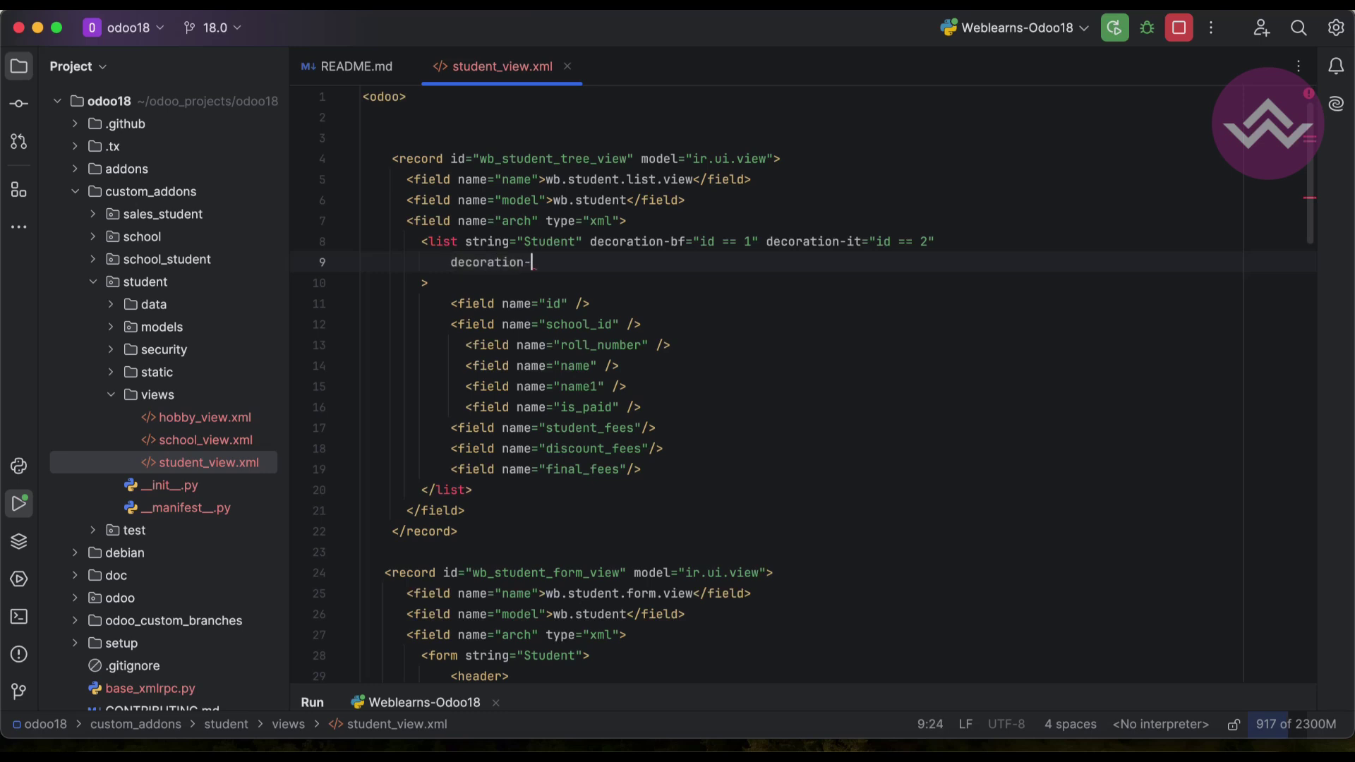
type("info=\"")
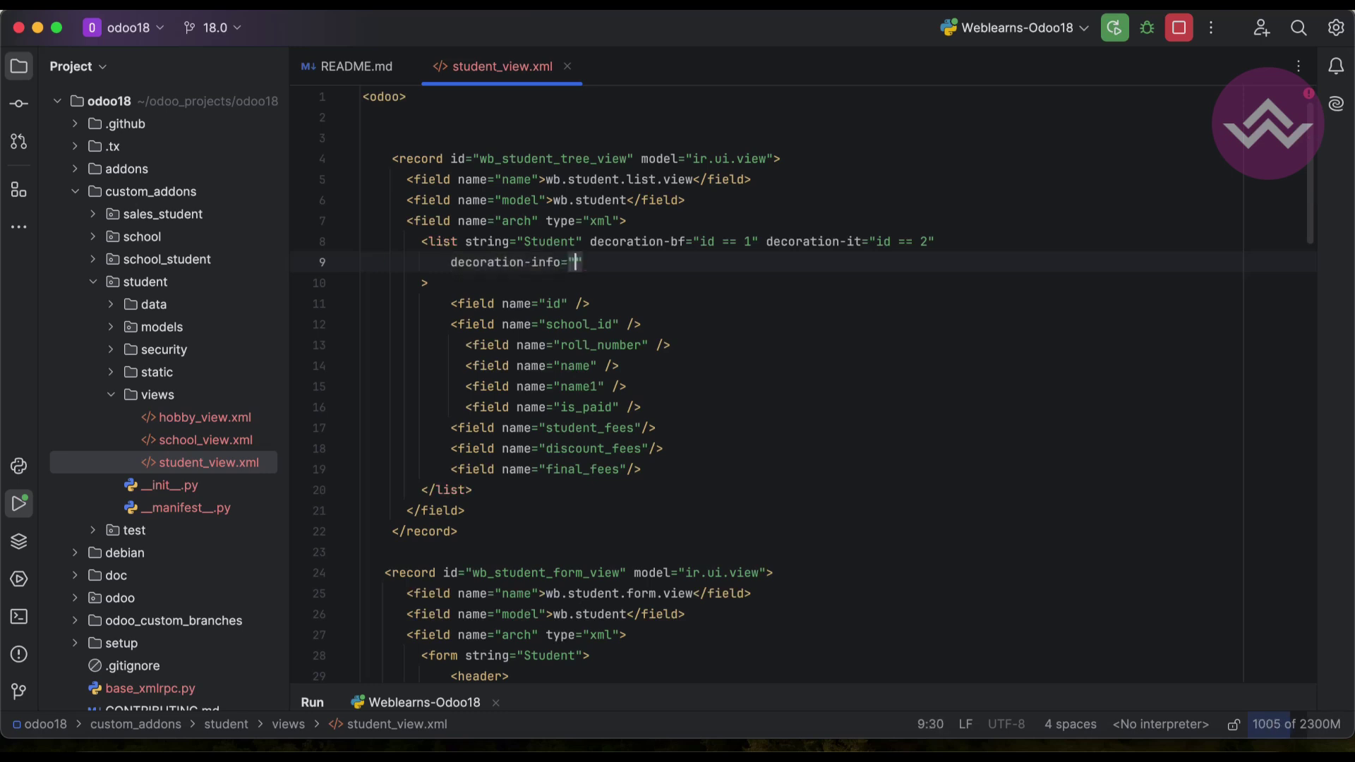
type("id == 1")
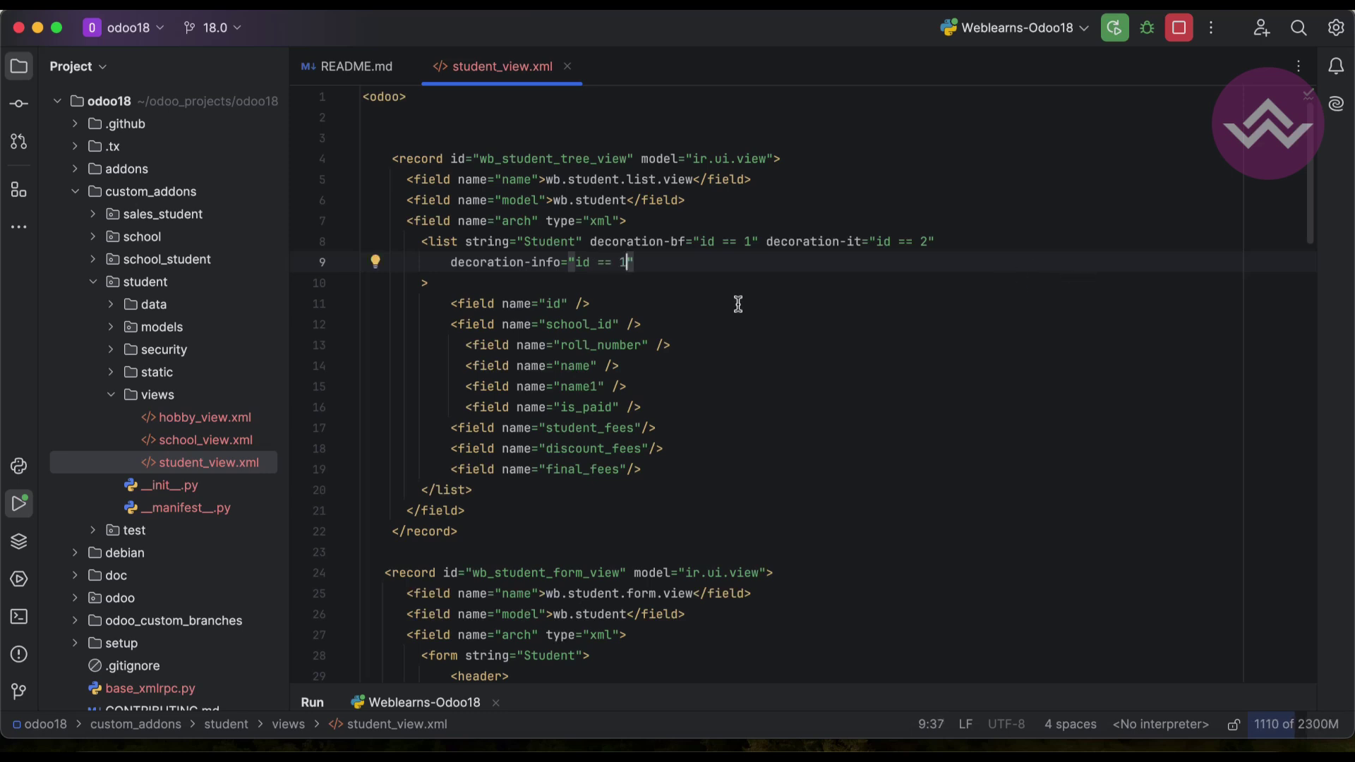
left_click(1179, 28)
left_click(1114, 35)
Reload the Odoo Student list to check the ID 1 row is blue, then return to PyCharm.
left_click(361, 751)
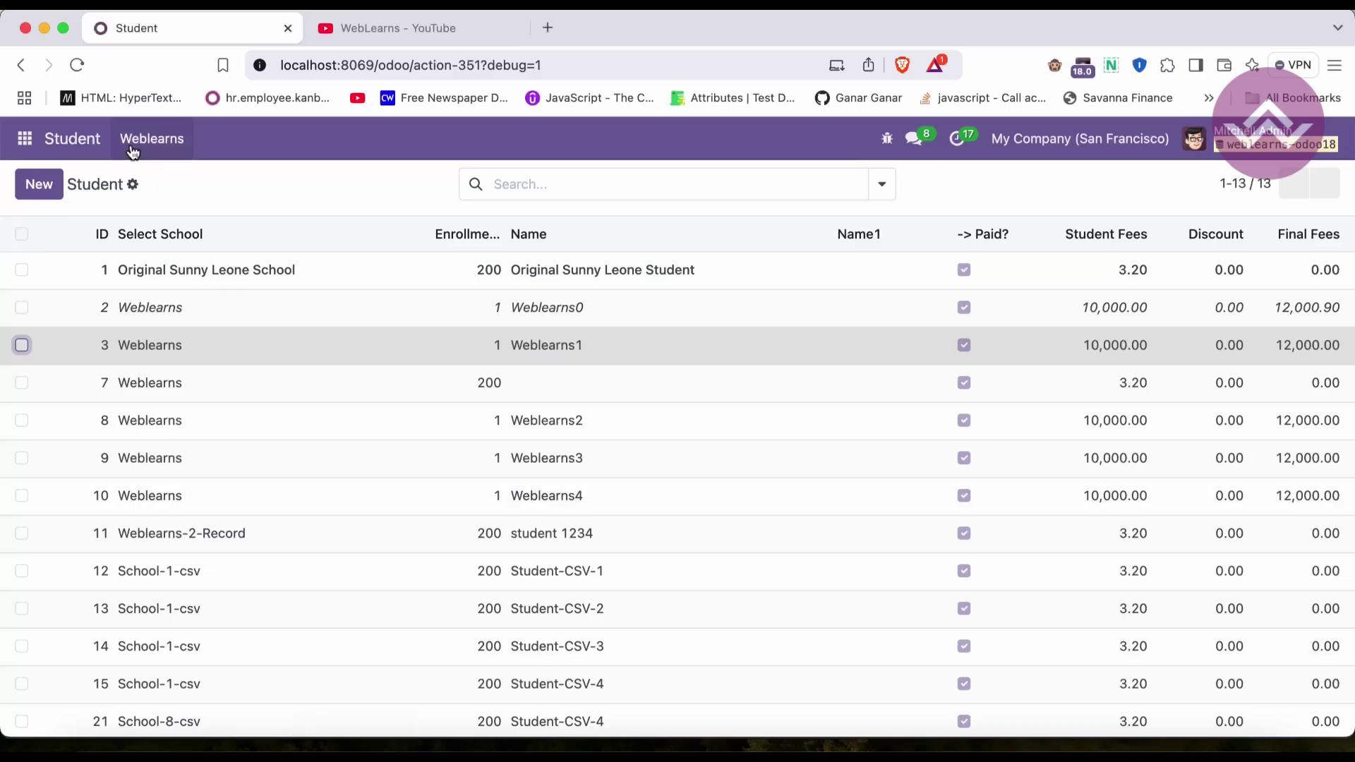
left_click(78, 65)
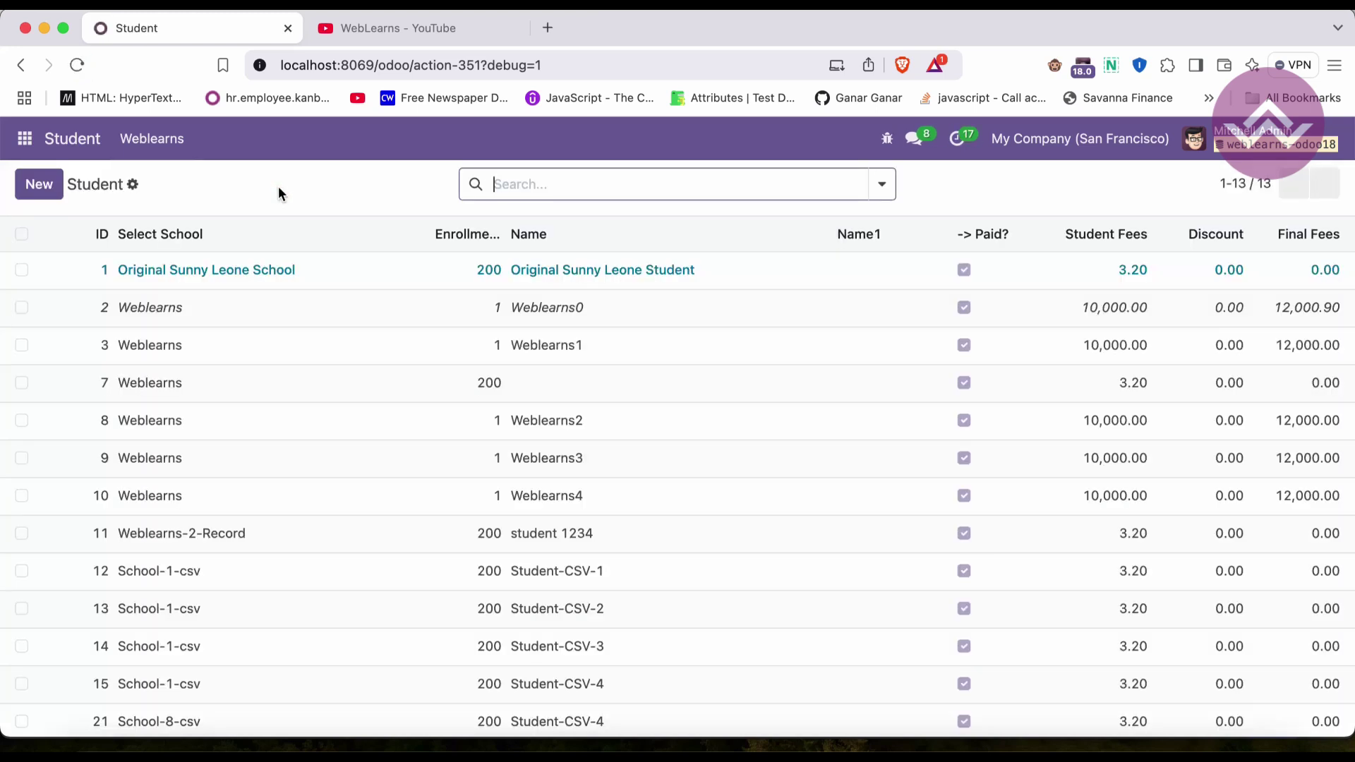
left_click(22, 270)
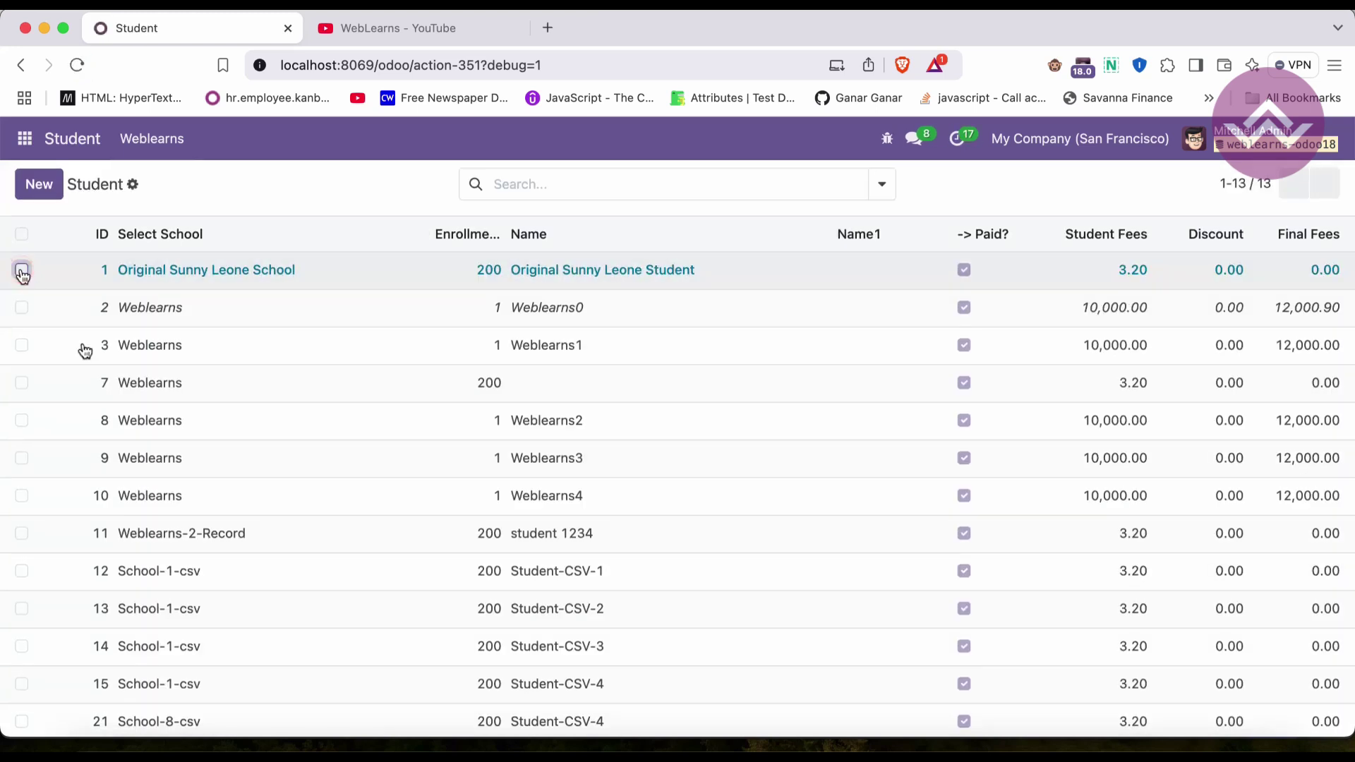
left_click(221, 727)
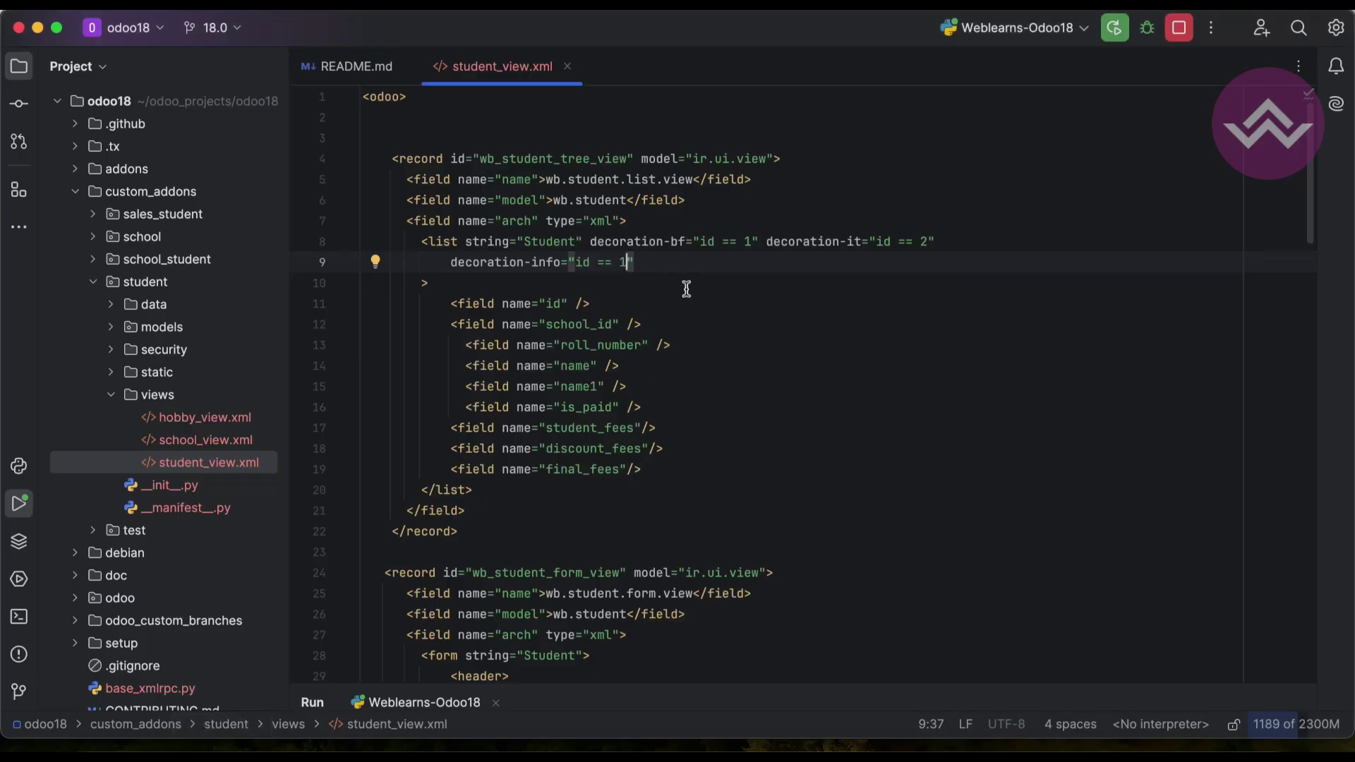
Duplicate the decoration-info line into warning, danger and primary decorations.
key("super+d")
key("super+d")
key("super+d")
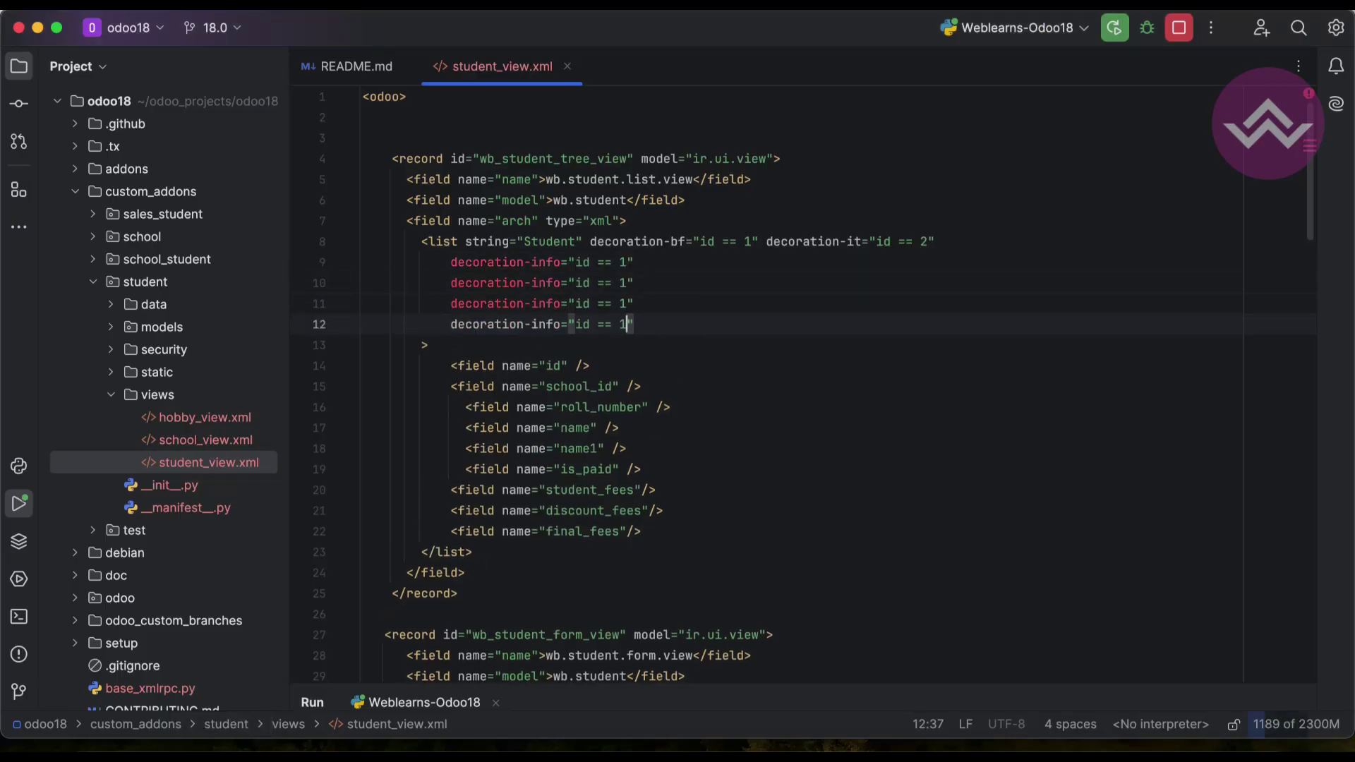
double_click(547, 282)
key("BackSpace")
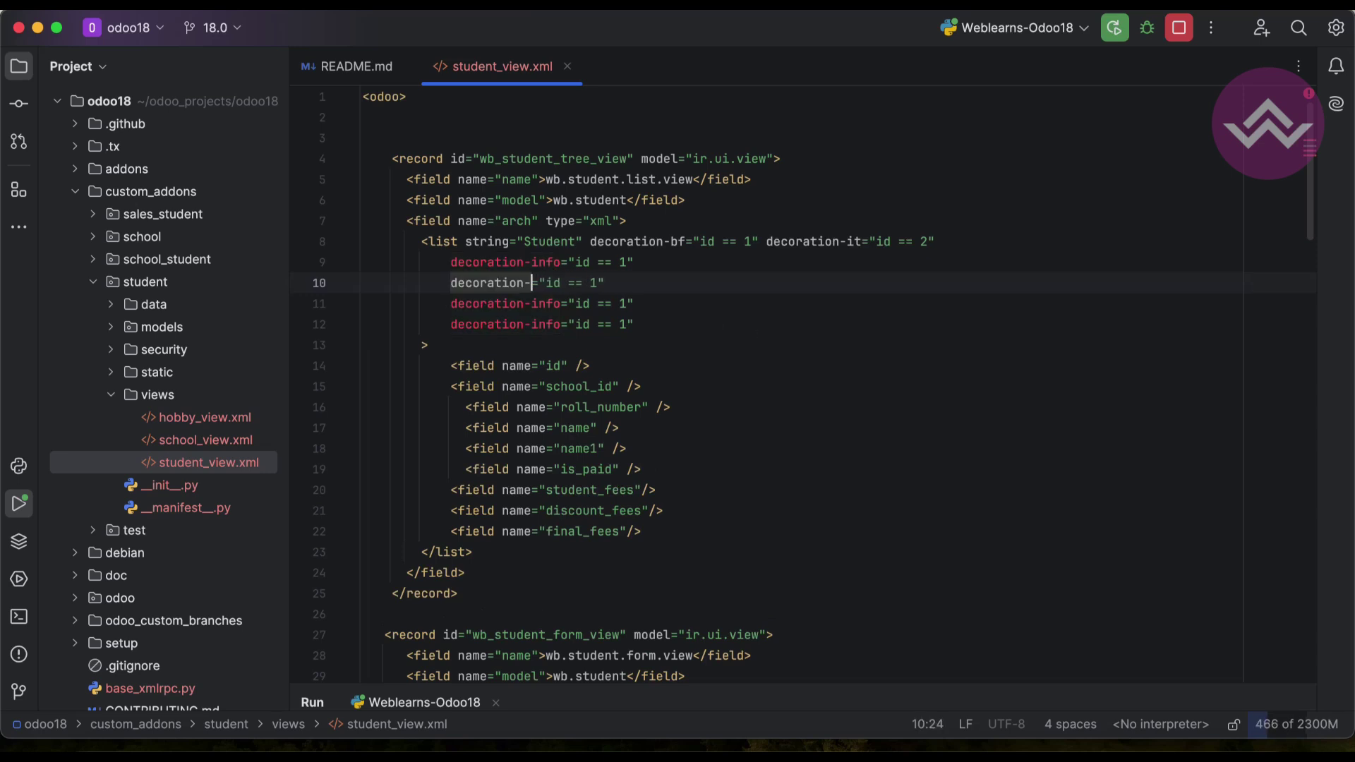
type("warning")
double_click(545, 303)
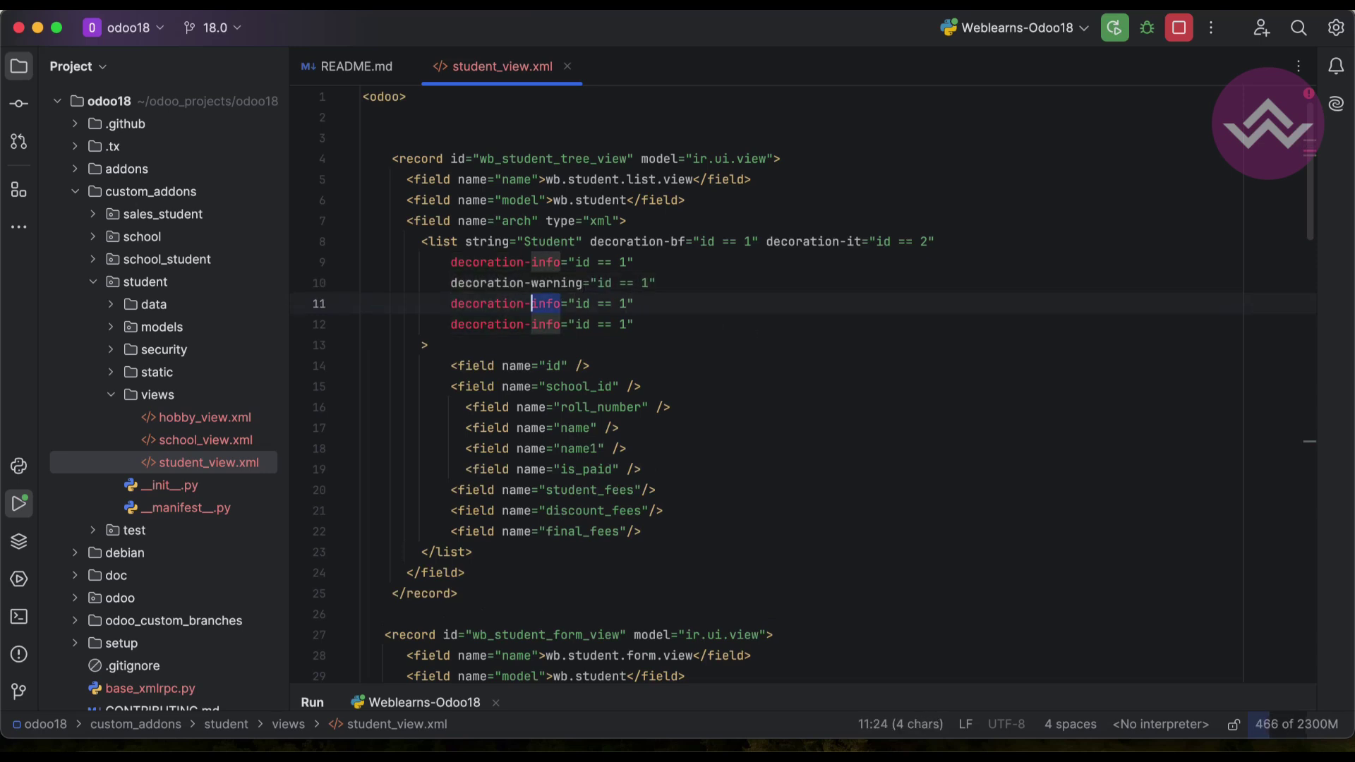
type("danger")
double_click(545, 324)
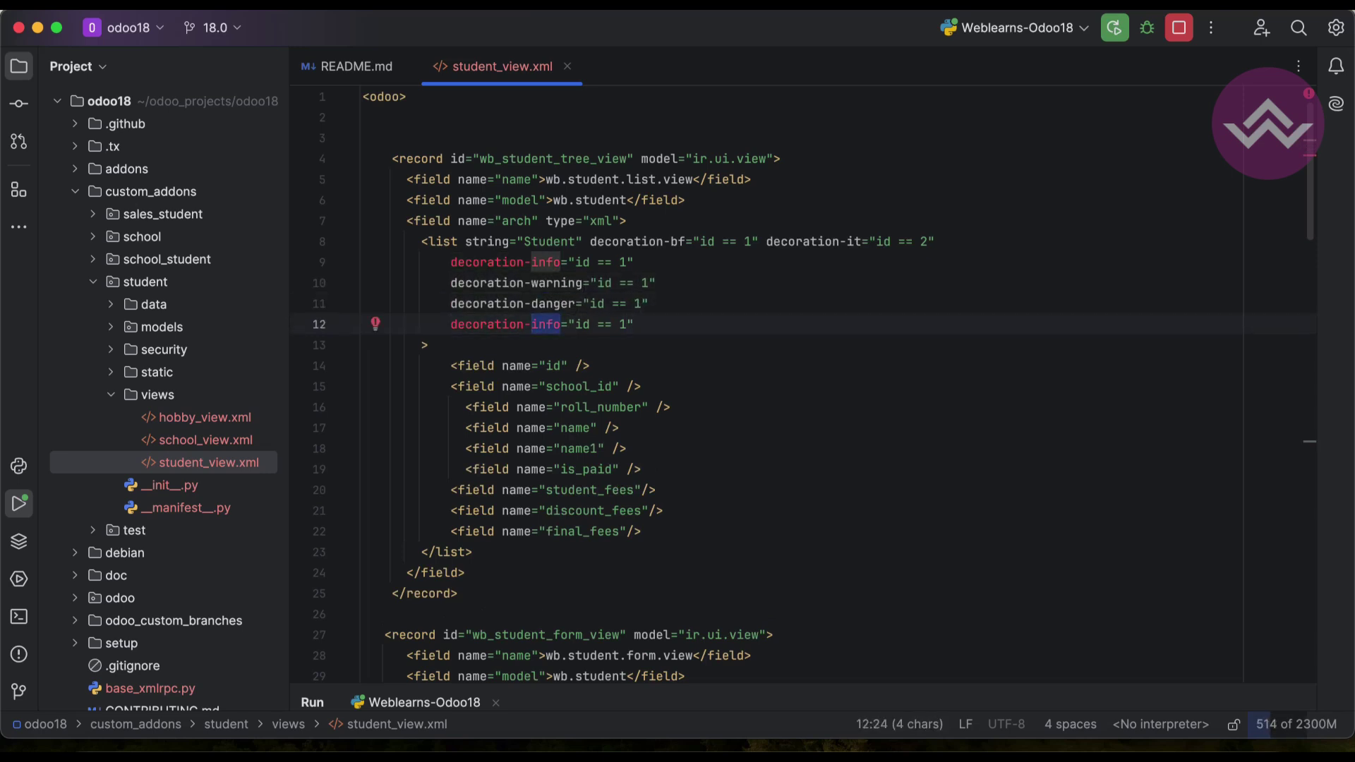
type("primary")
Add muted and success decoration lines by copying the primary line.
key("super+d")
key("super+d")
double_click(562, 345)
type("muted")
double_click(558, 365)
type("succes")
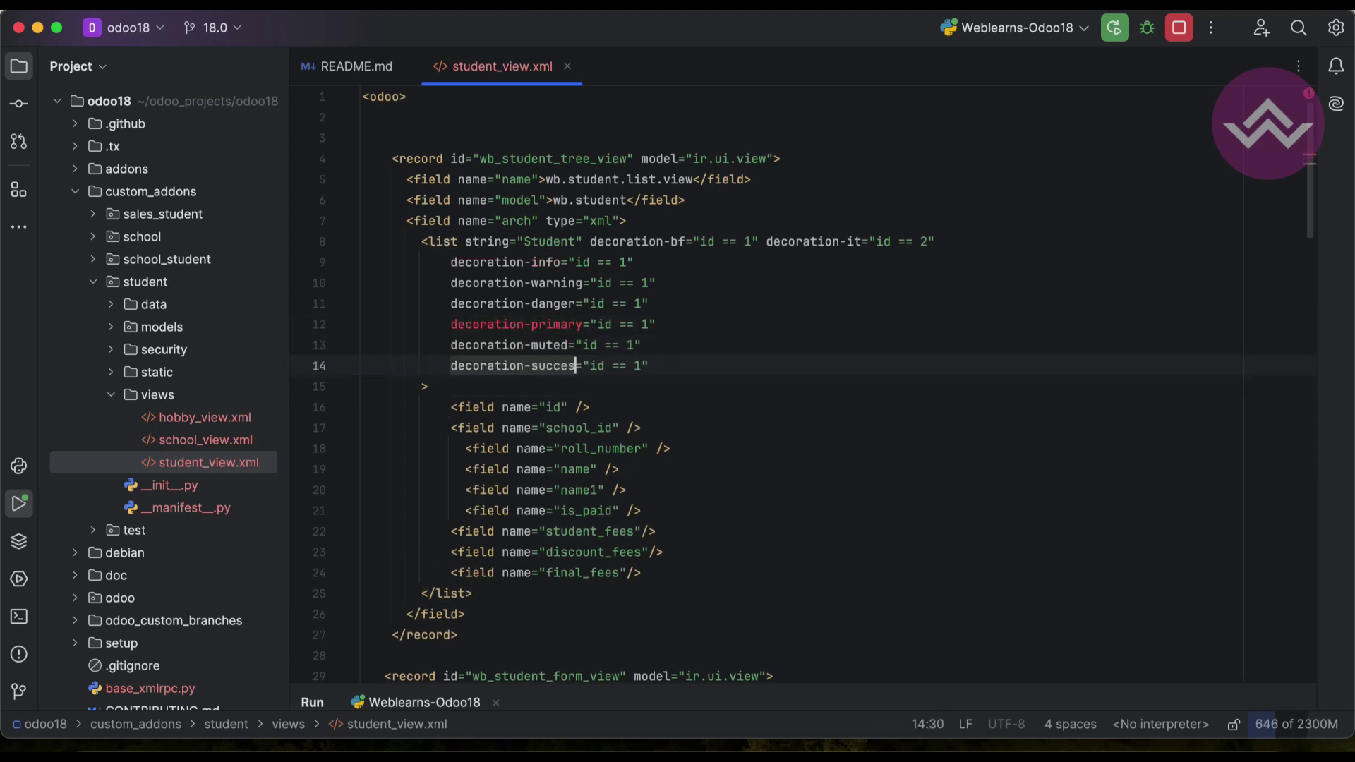
type("s")
Set the new decorations' id conditions to 2, 3, 7, 8 and 9.
double_click(643, 283)
type("2")
double_click(640, 304)
type("3")
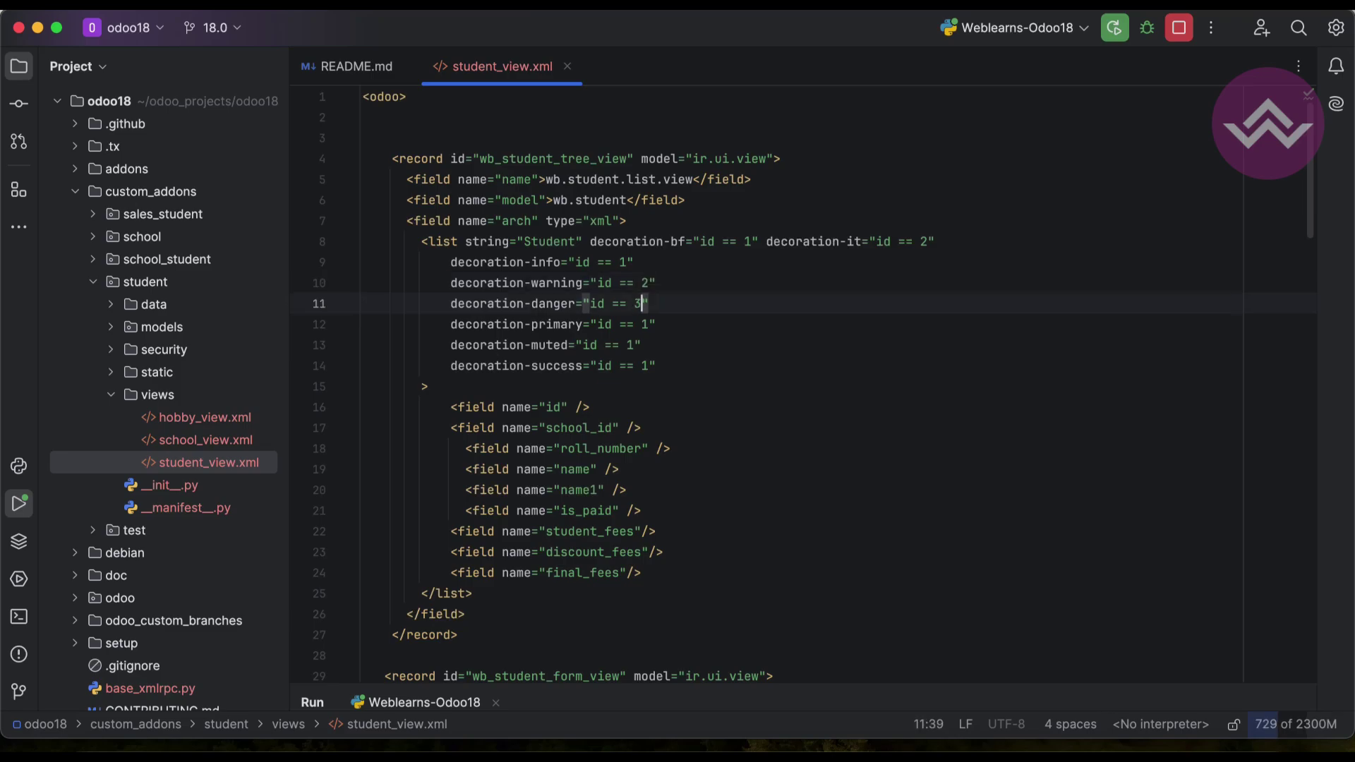
left_click(288, 750)
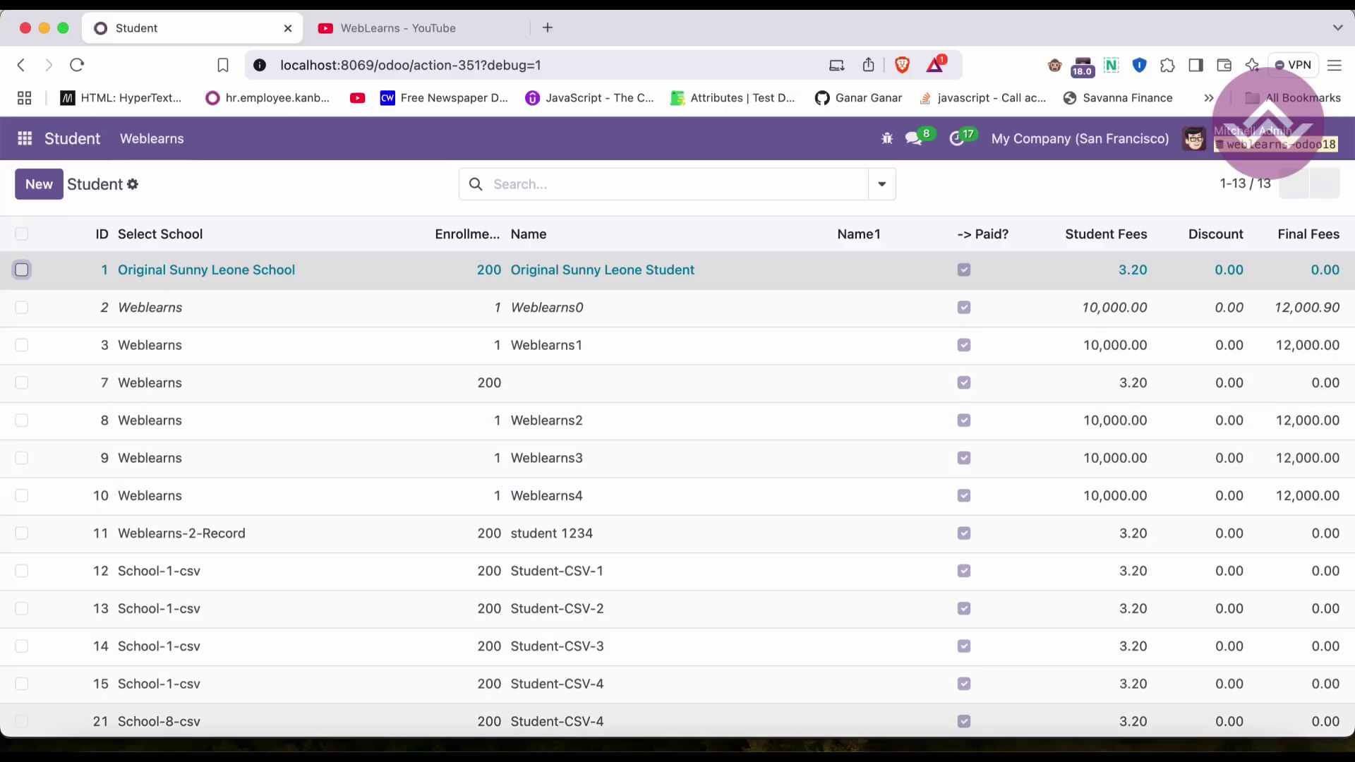
key("super+Tab")
double_click(650, 324)
type("78")
left_click(640, 366)
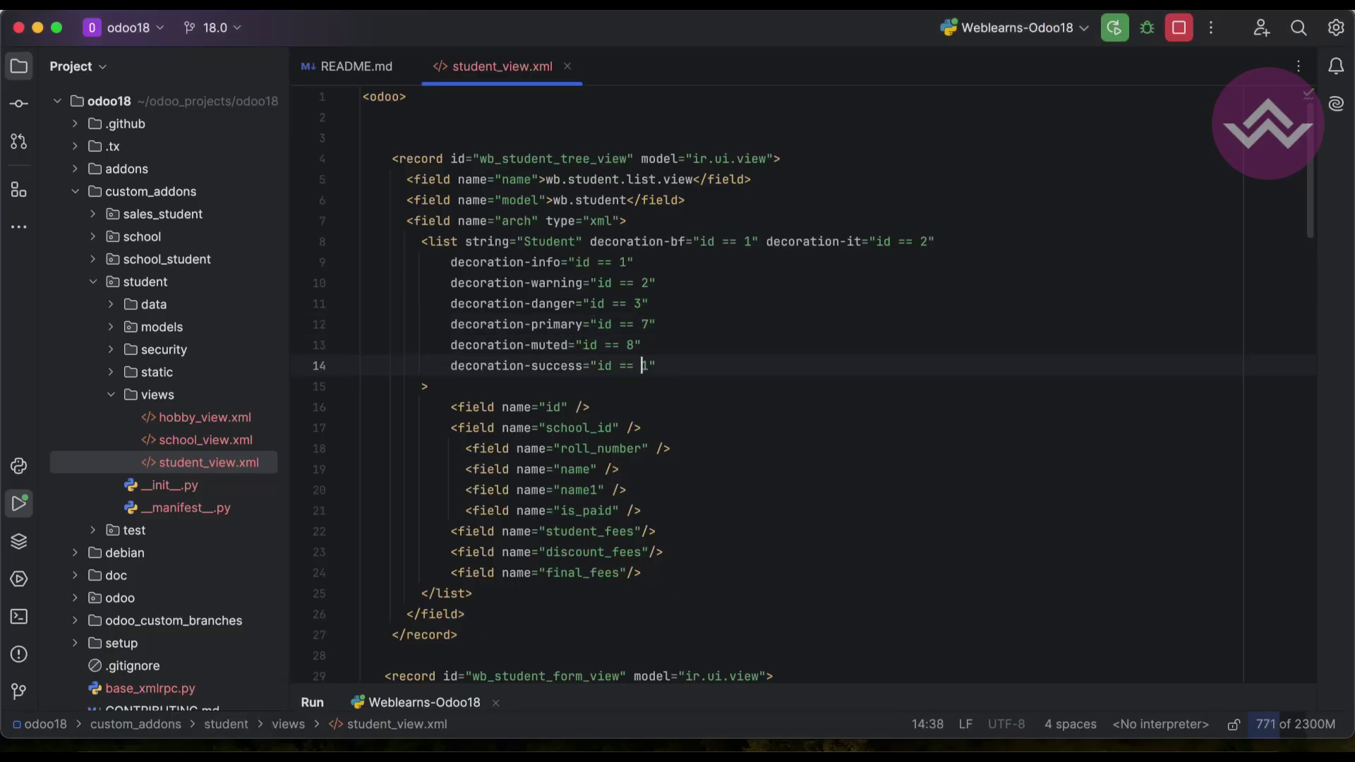
type("9")
left_click(655, 282)
Stop and rerun the Odoo server to apply the XML changes.
left_click(1178, 27)
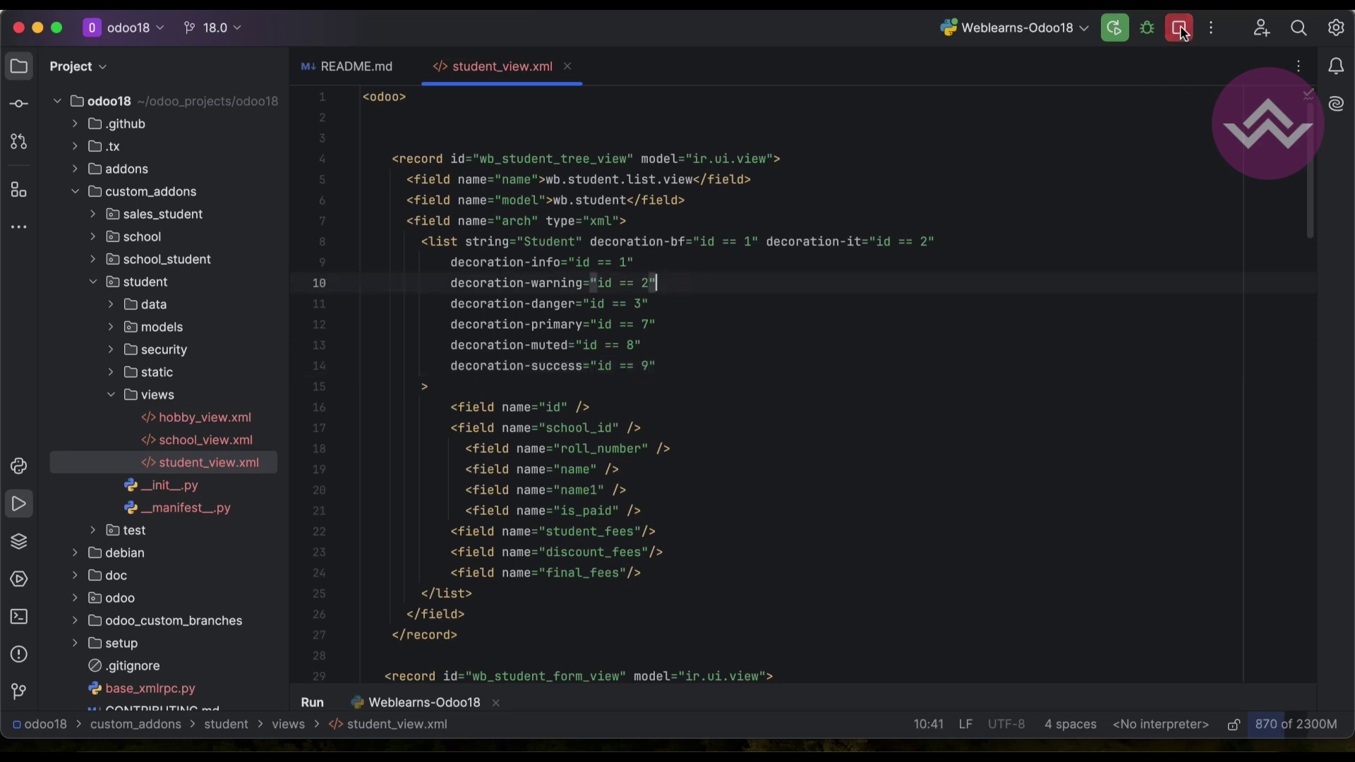
left_click(1116, 30)
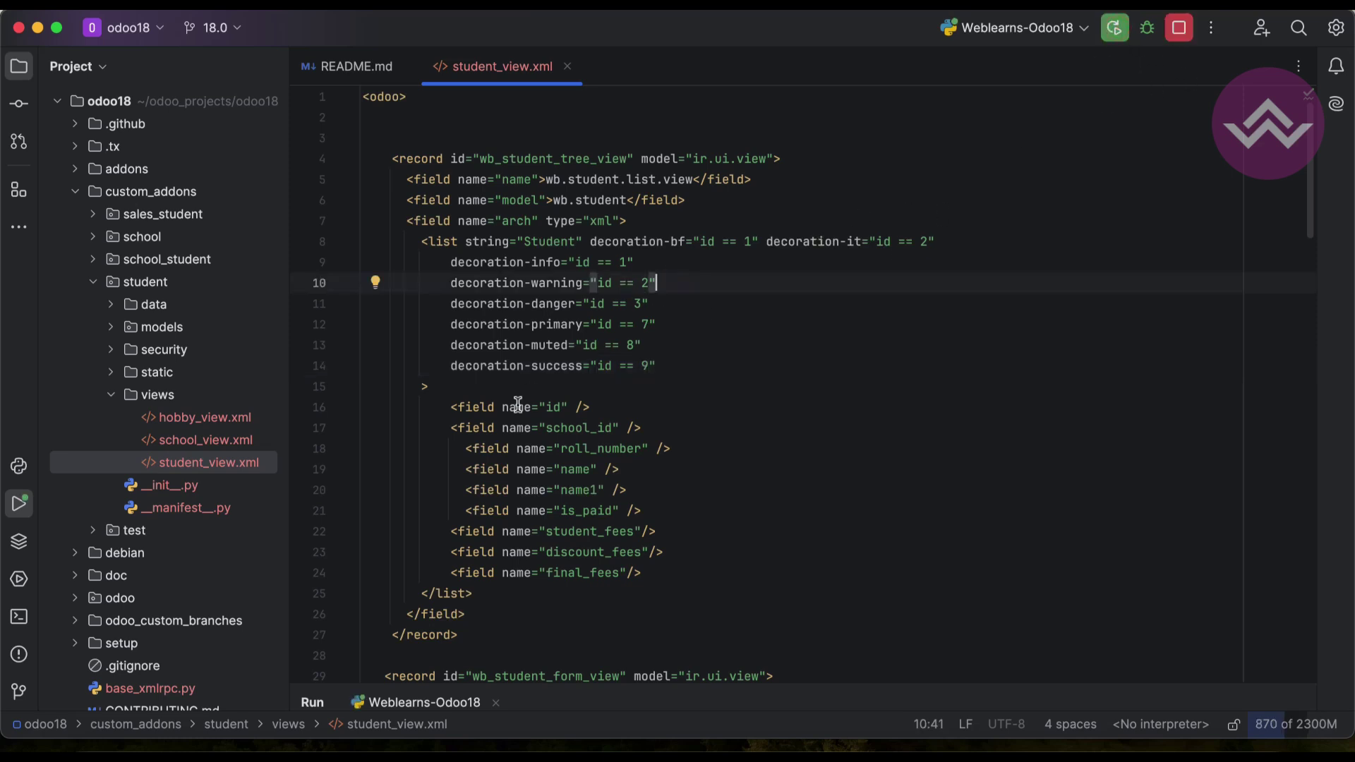
key("super+Tab")
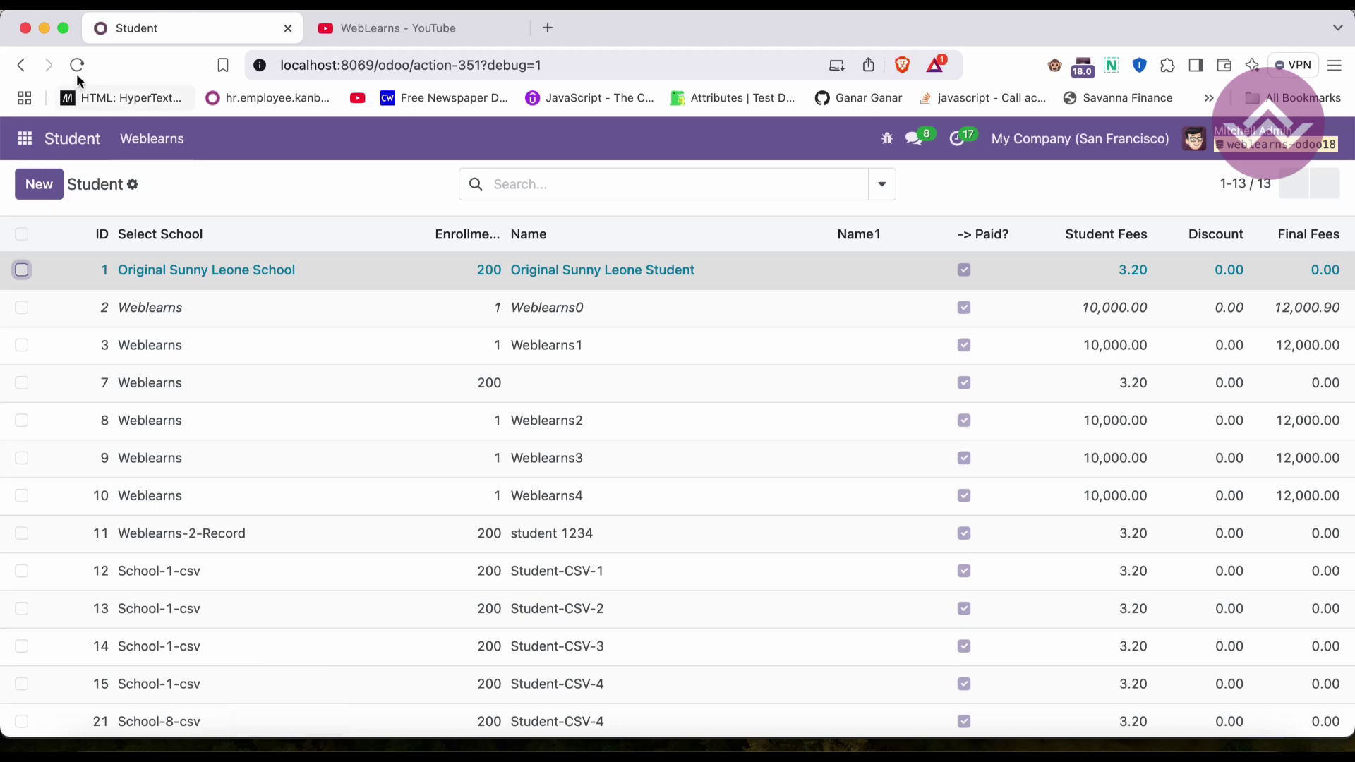
Reload the Student list and tick the rows with IDs 9, 1, 2, 3, 7 and 8.
left_click(77, 65)
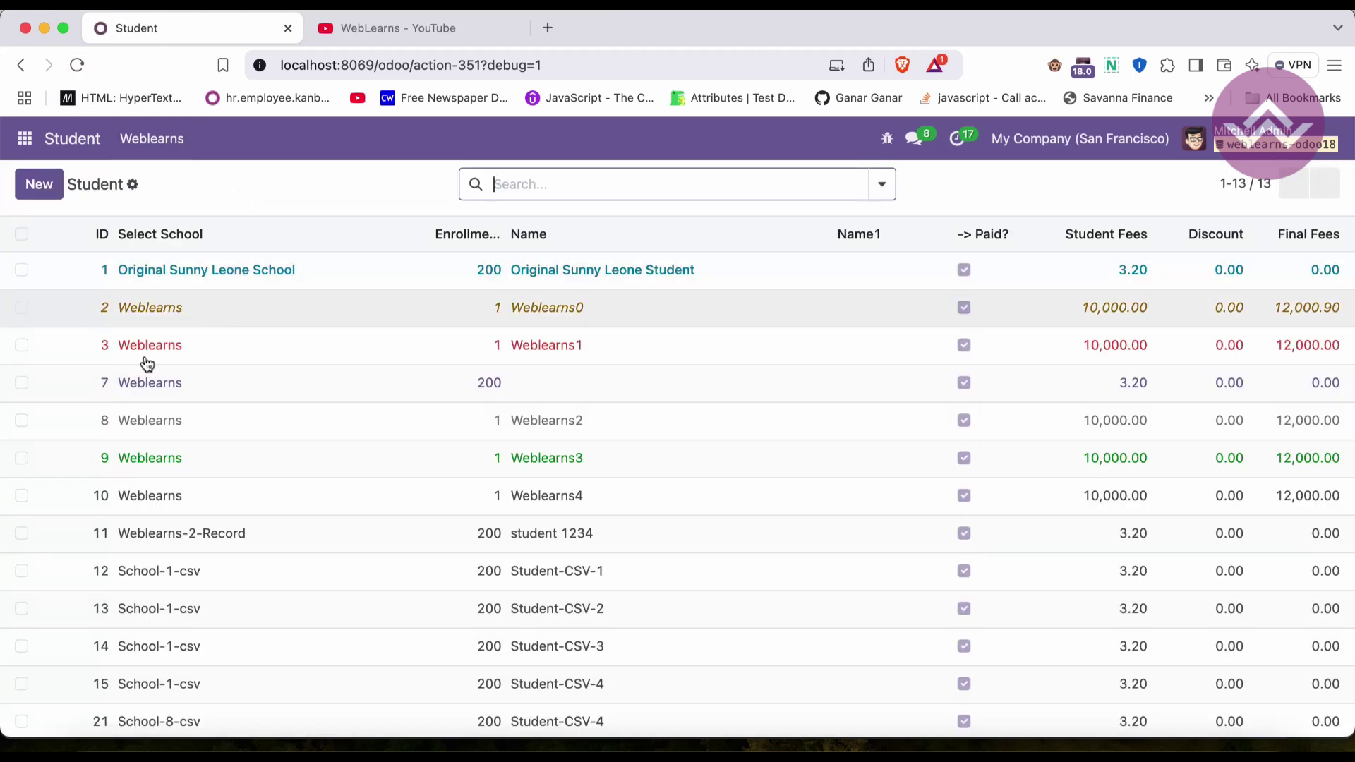
left_click(22, 459)
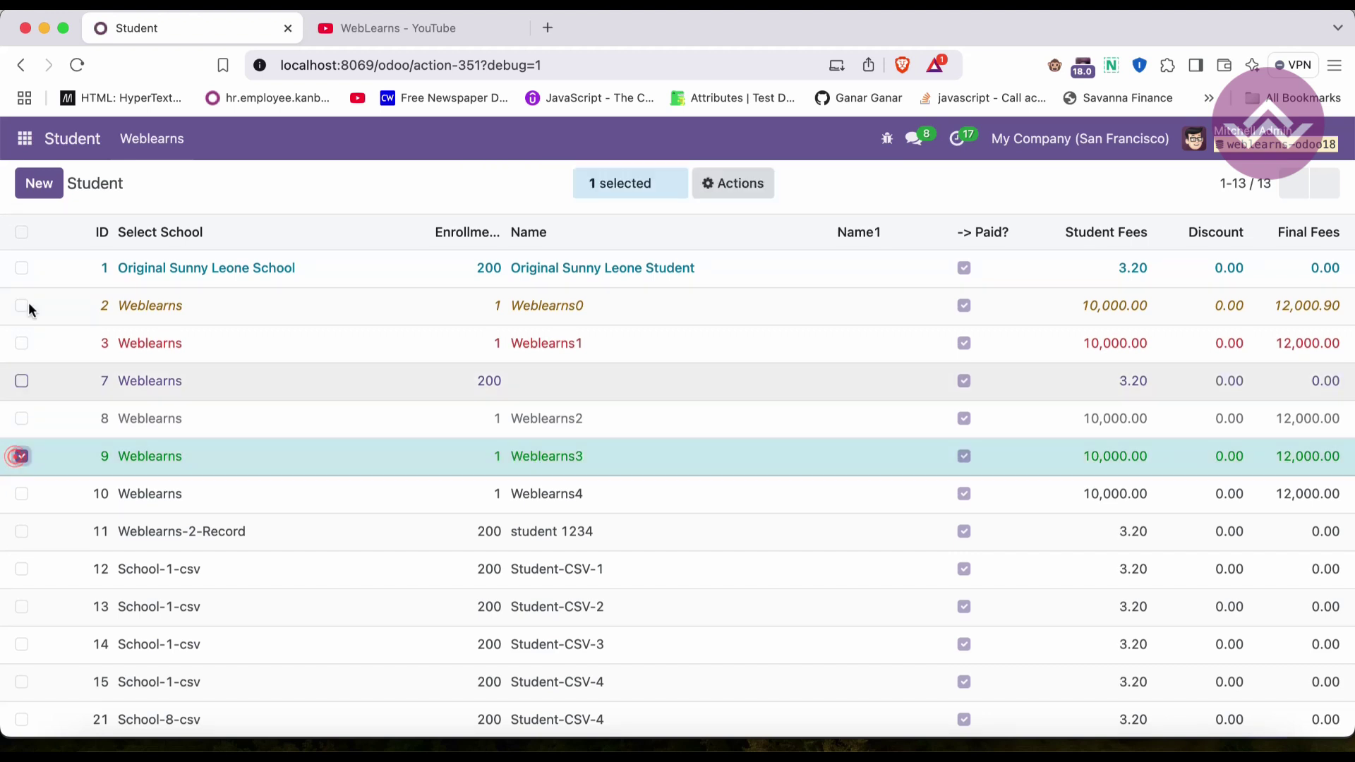
left_click(21, 268)
left_click(21, 305)
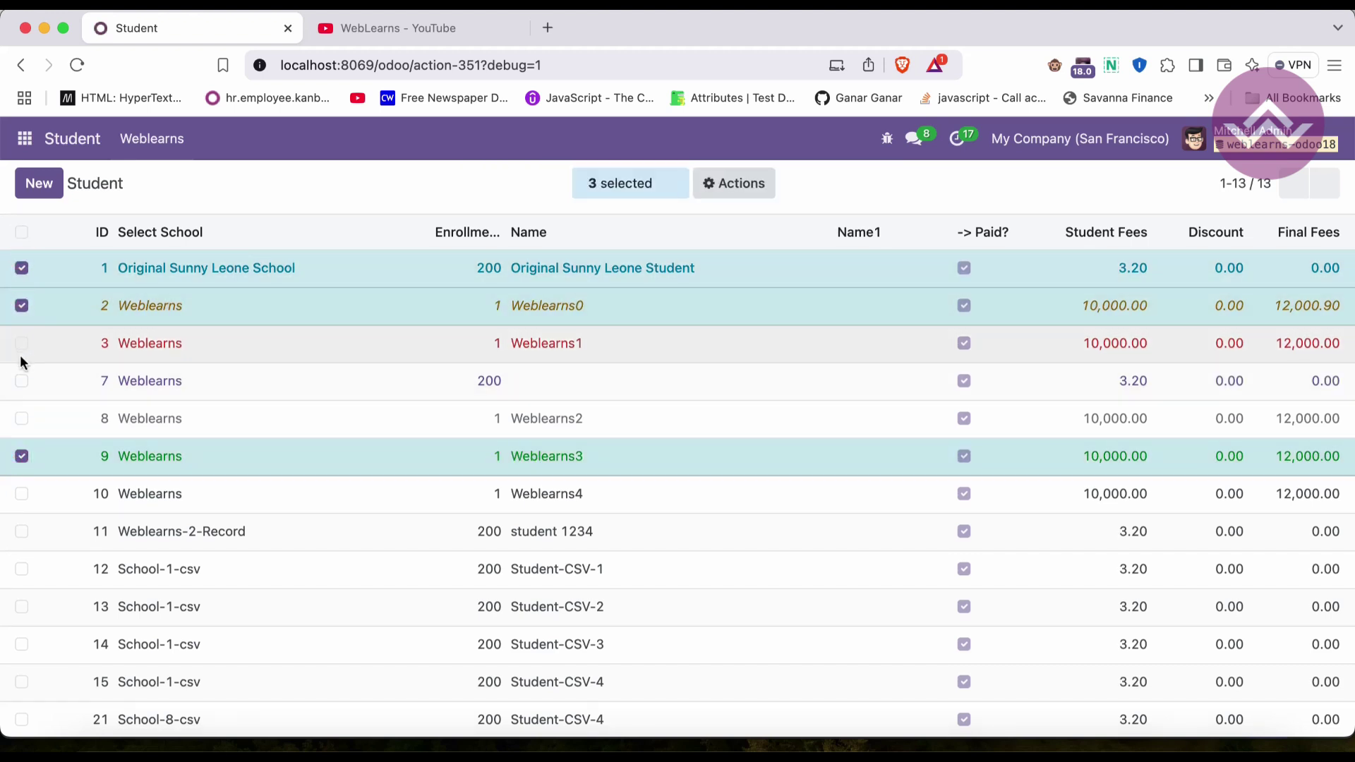
left_click(22, 344)
left_click(22, 381)
left_click(19, 419)
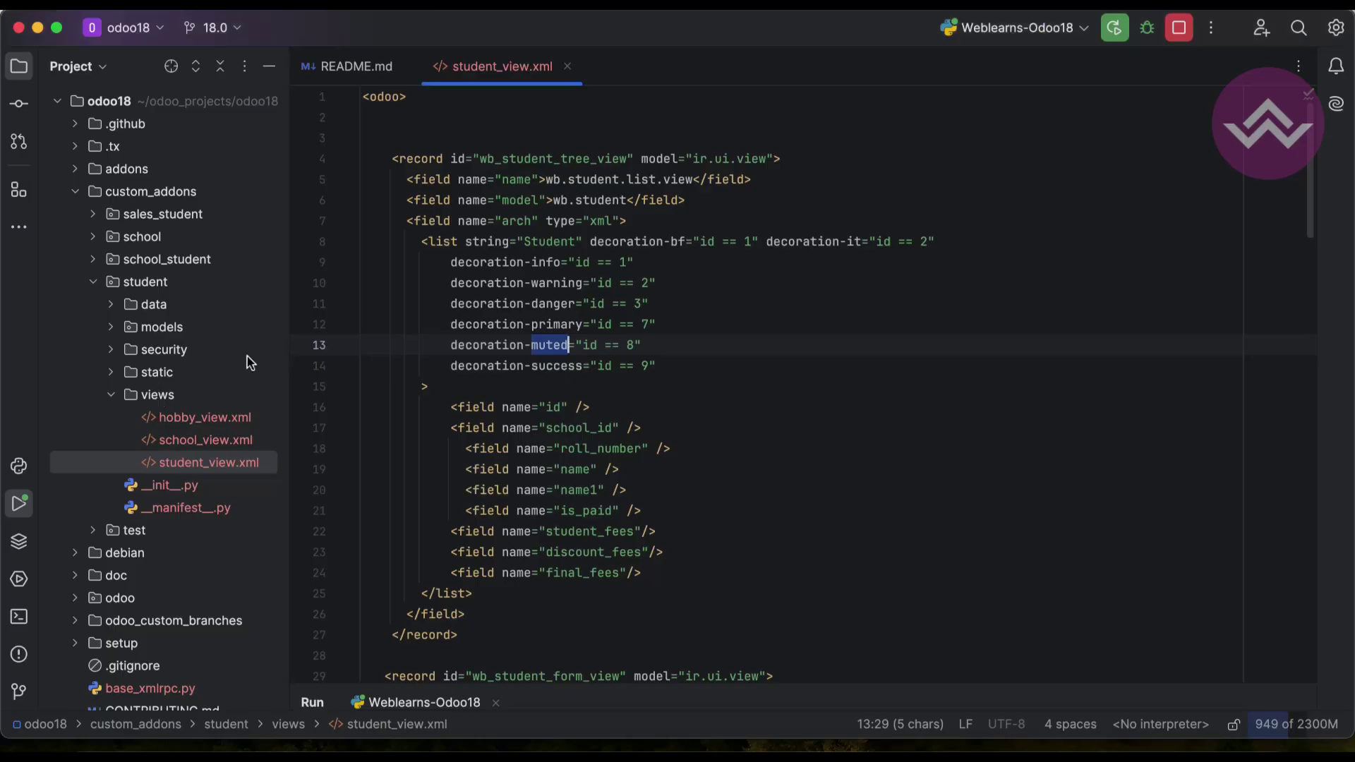
double_click(558, 324)
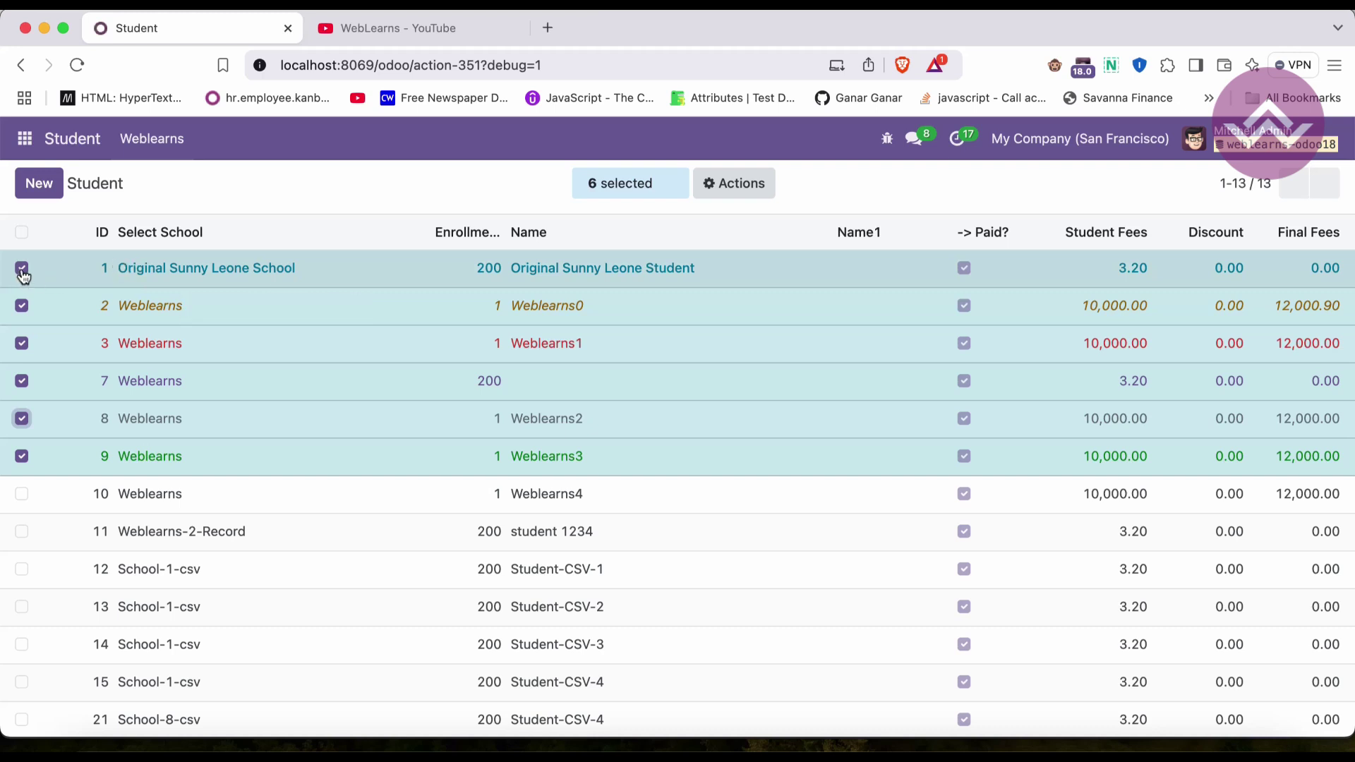
left_click(21, 235)
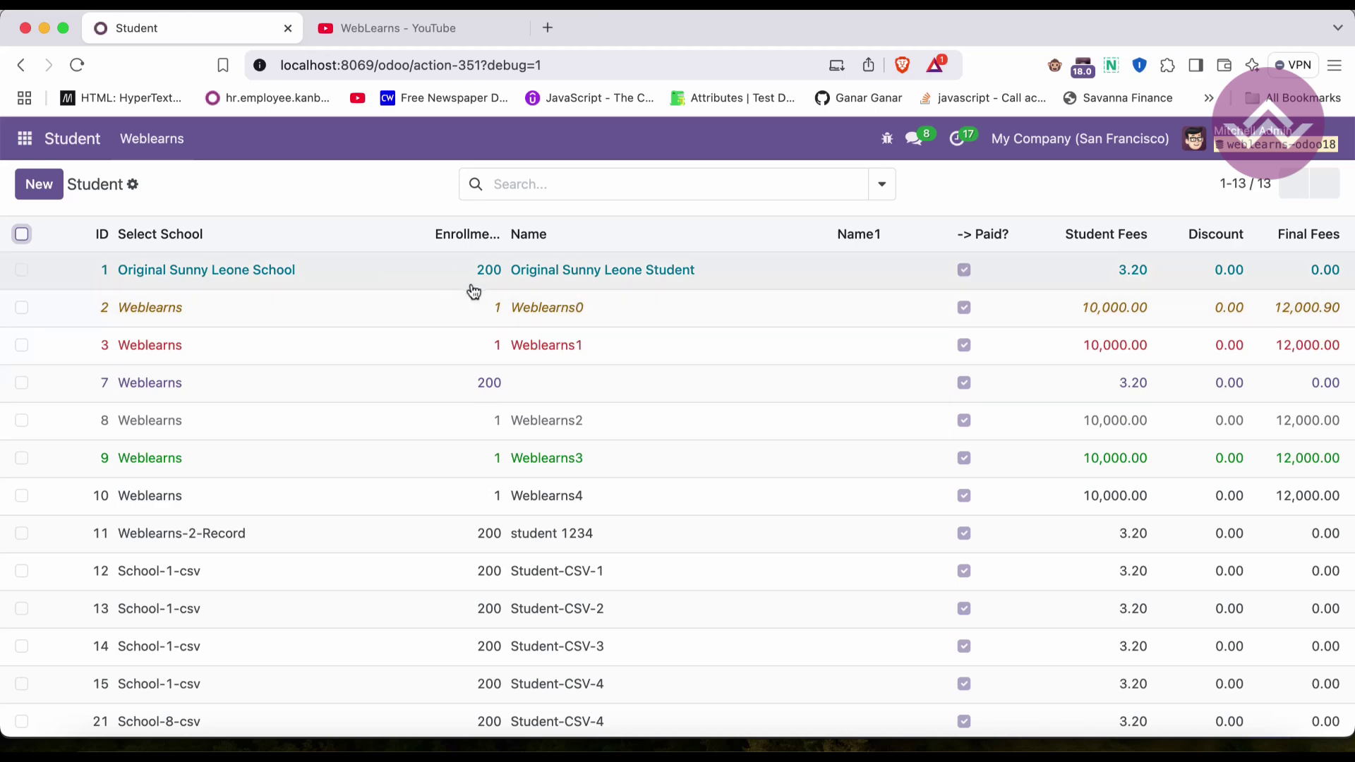
left_click(223, 753)
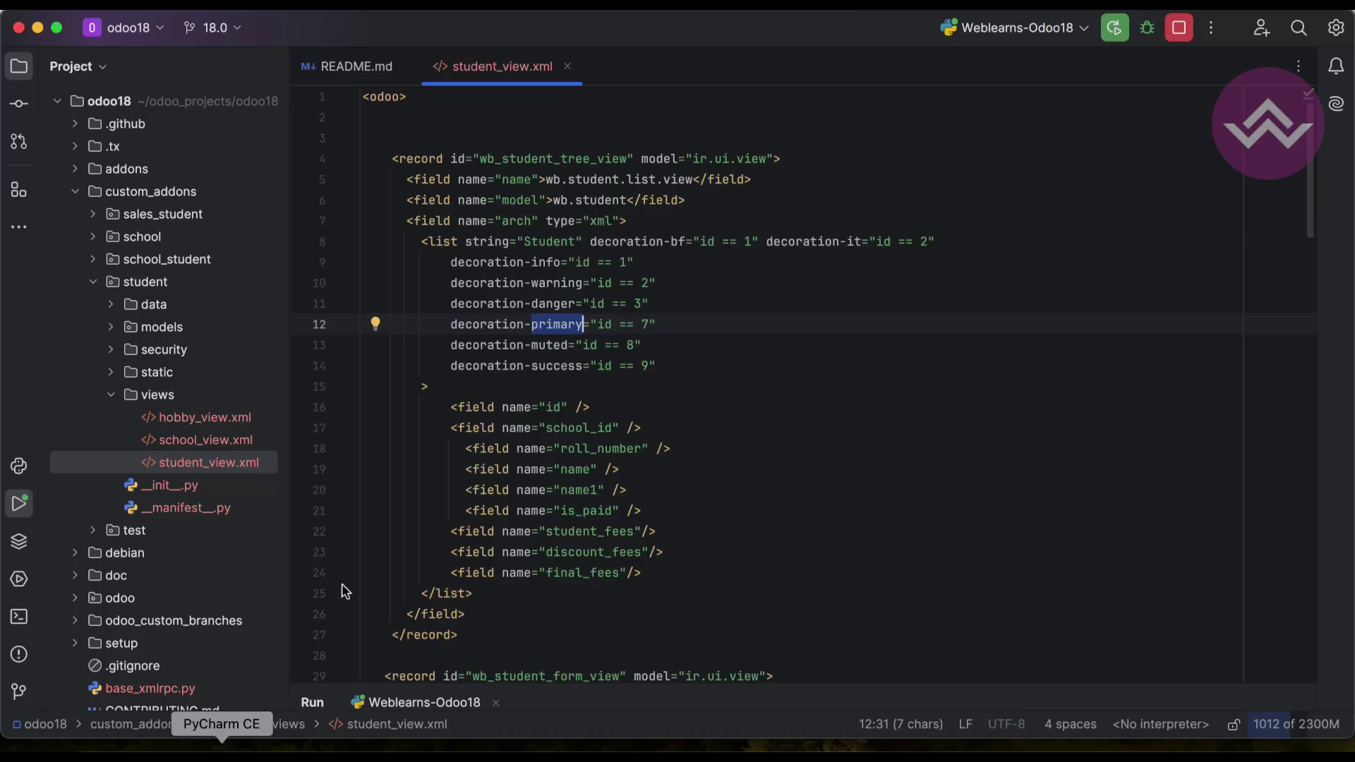
mouse_move(576, 262)
left_mouse_down()
mouse_move(625, 262)
mouse_move(648, 282)
left_mouse_up()
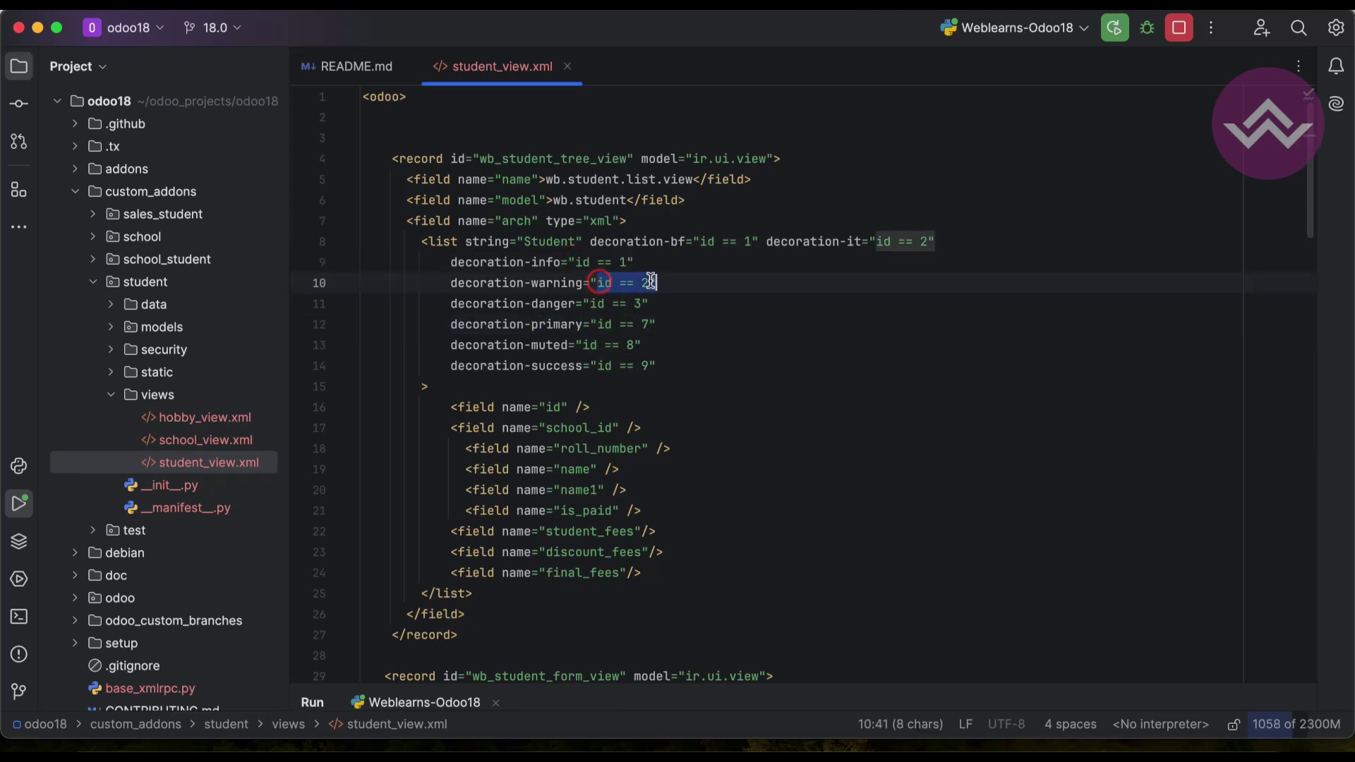
left_click(626, 262)
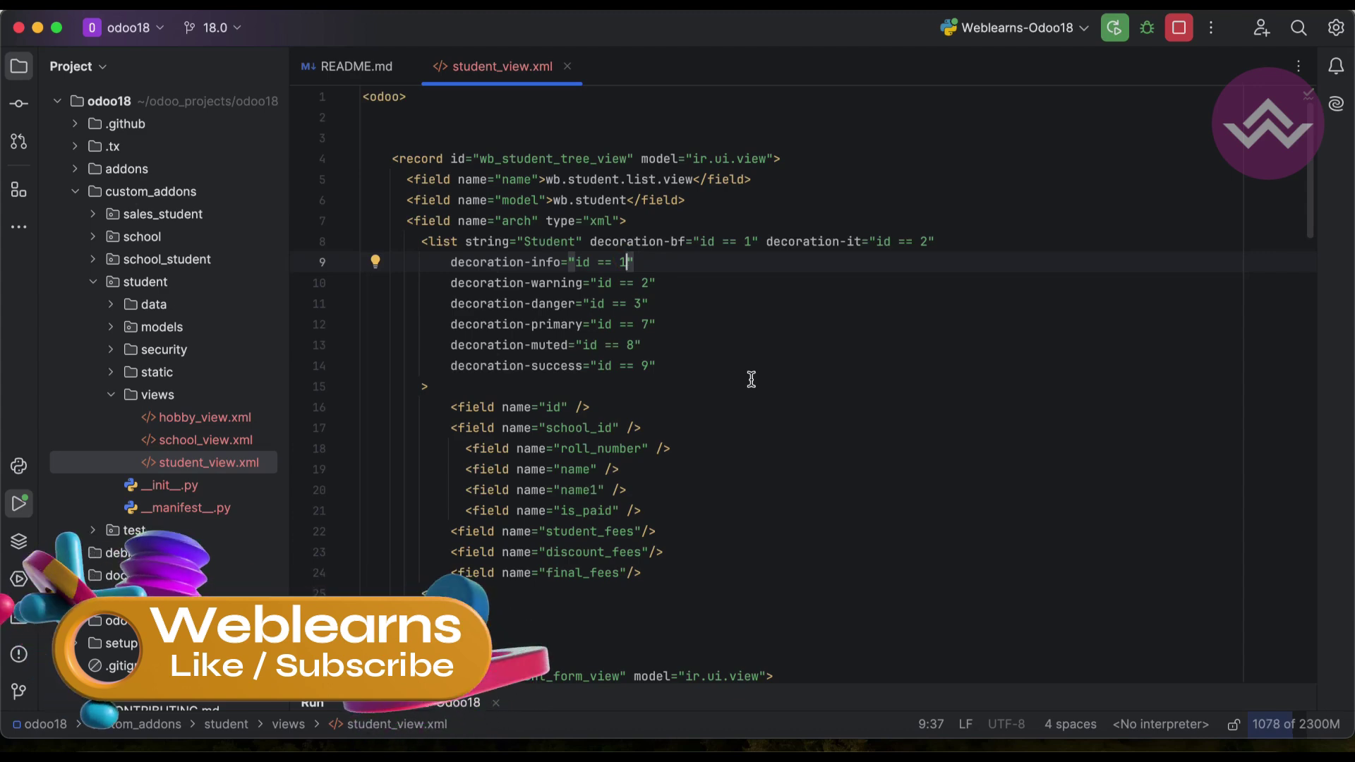
left_click(288, 750)
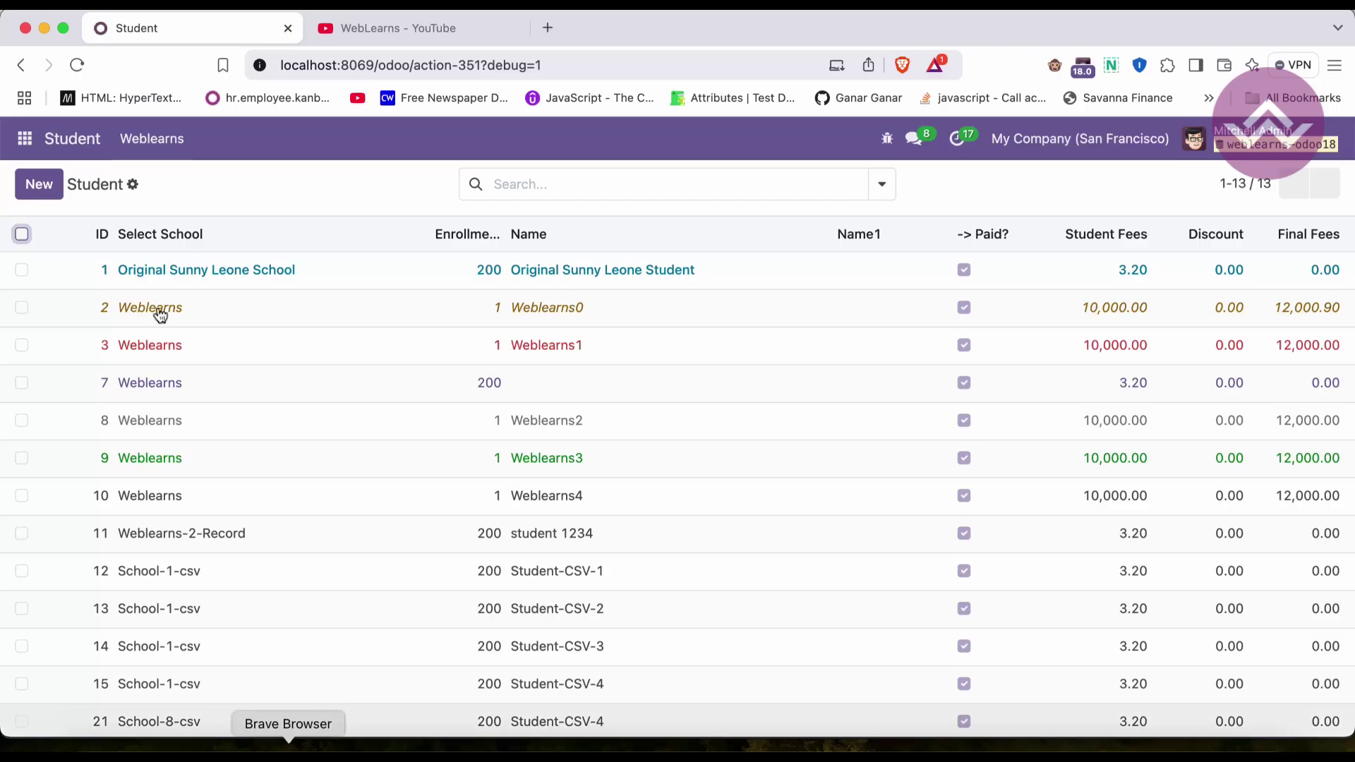
left_click(25, 138)
left_click(61, 313)
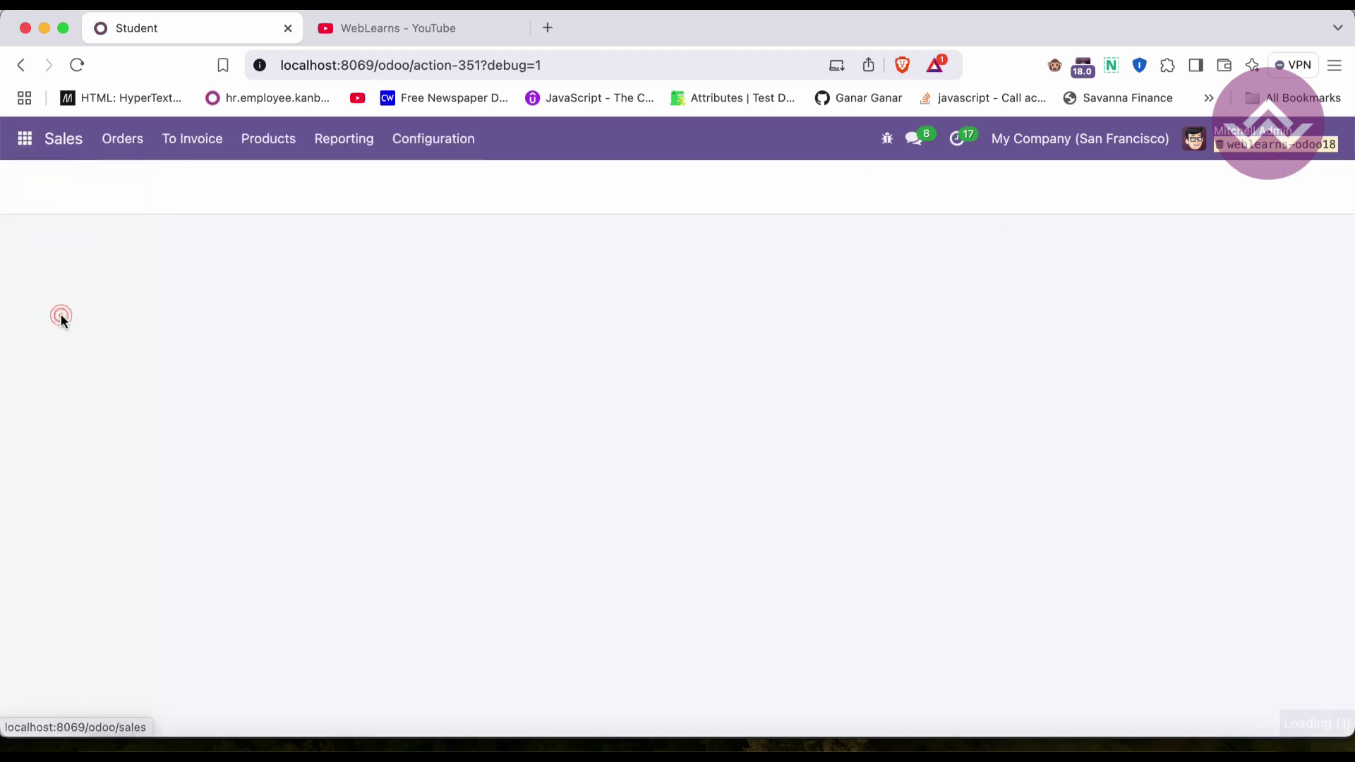
left_click(882, 184)
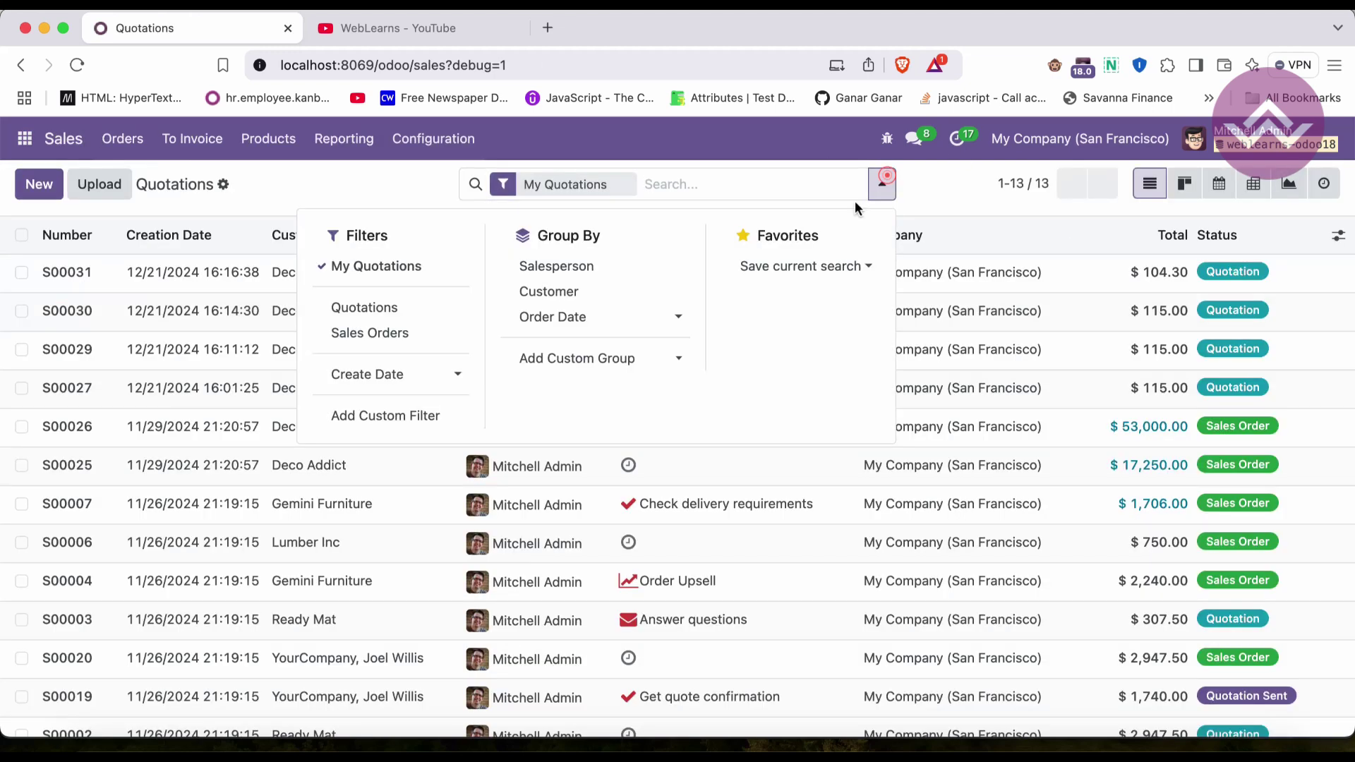
left_click(572, 362)
type("s")
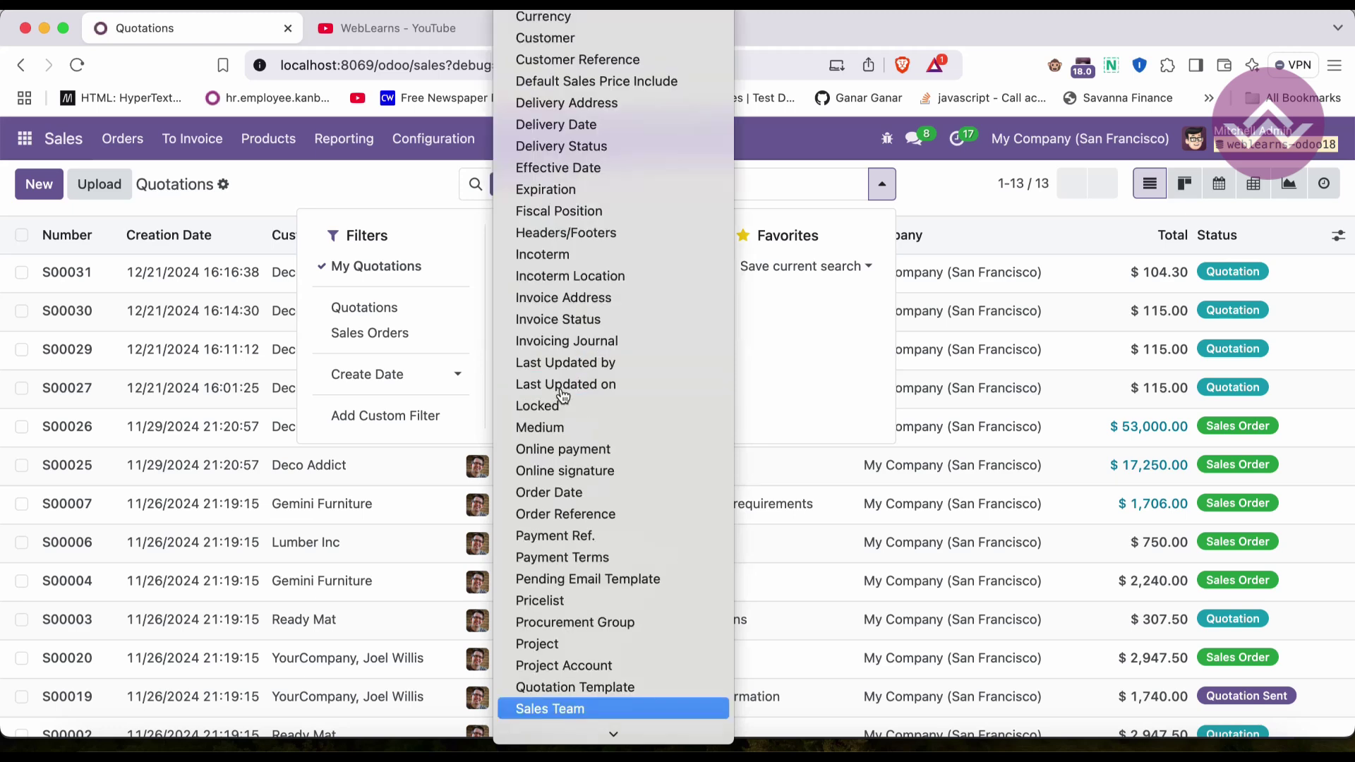
type("tatus")
key("Return")
left_click(370, 173)
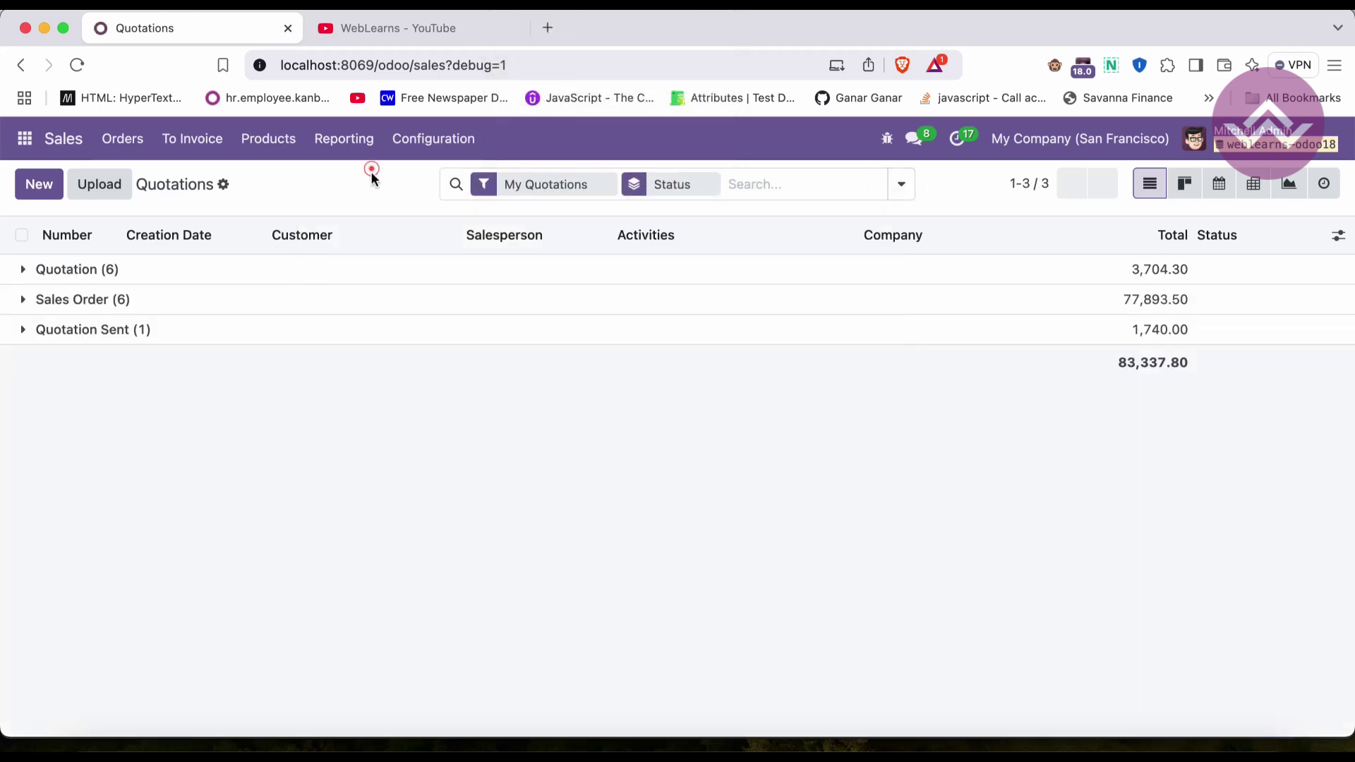
left_click(70, 271)
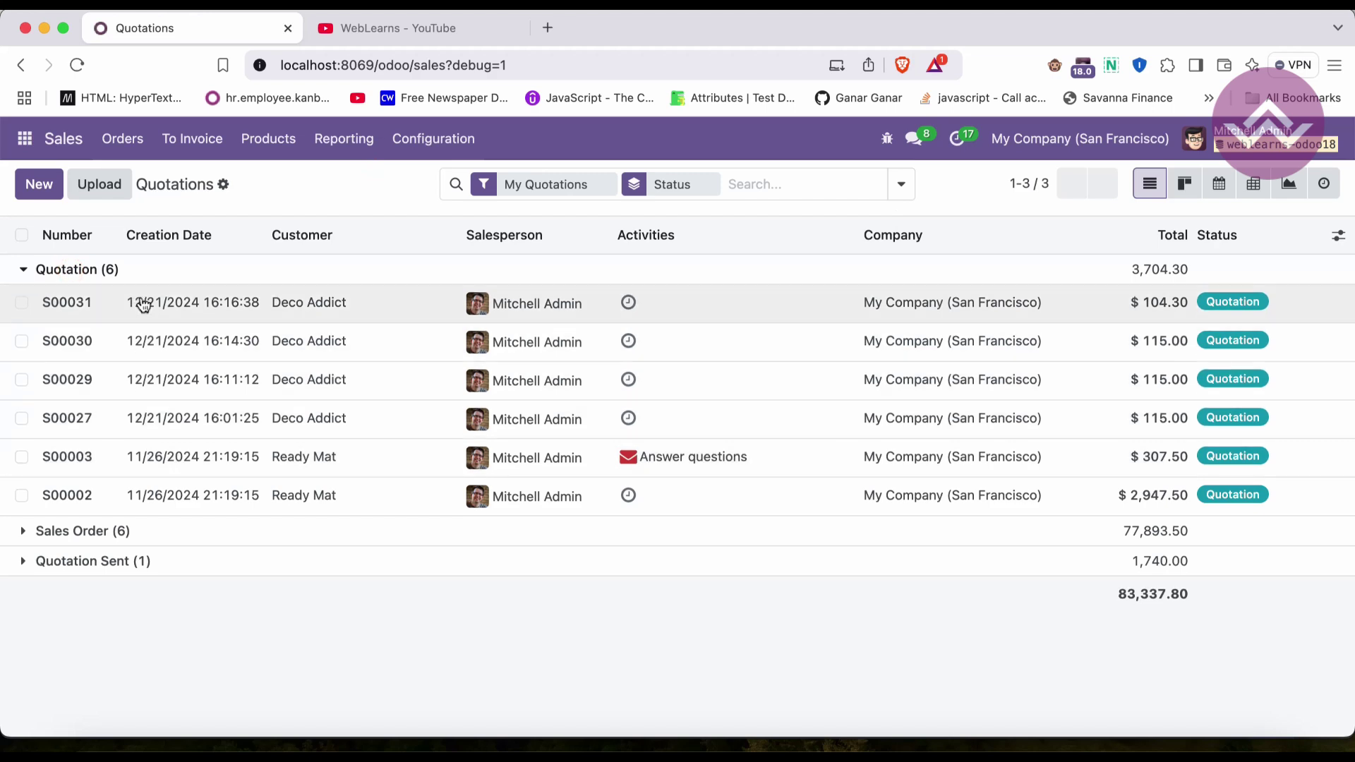
left_click(111, 532)
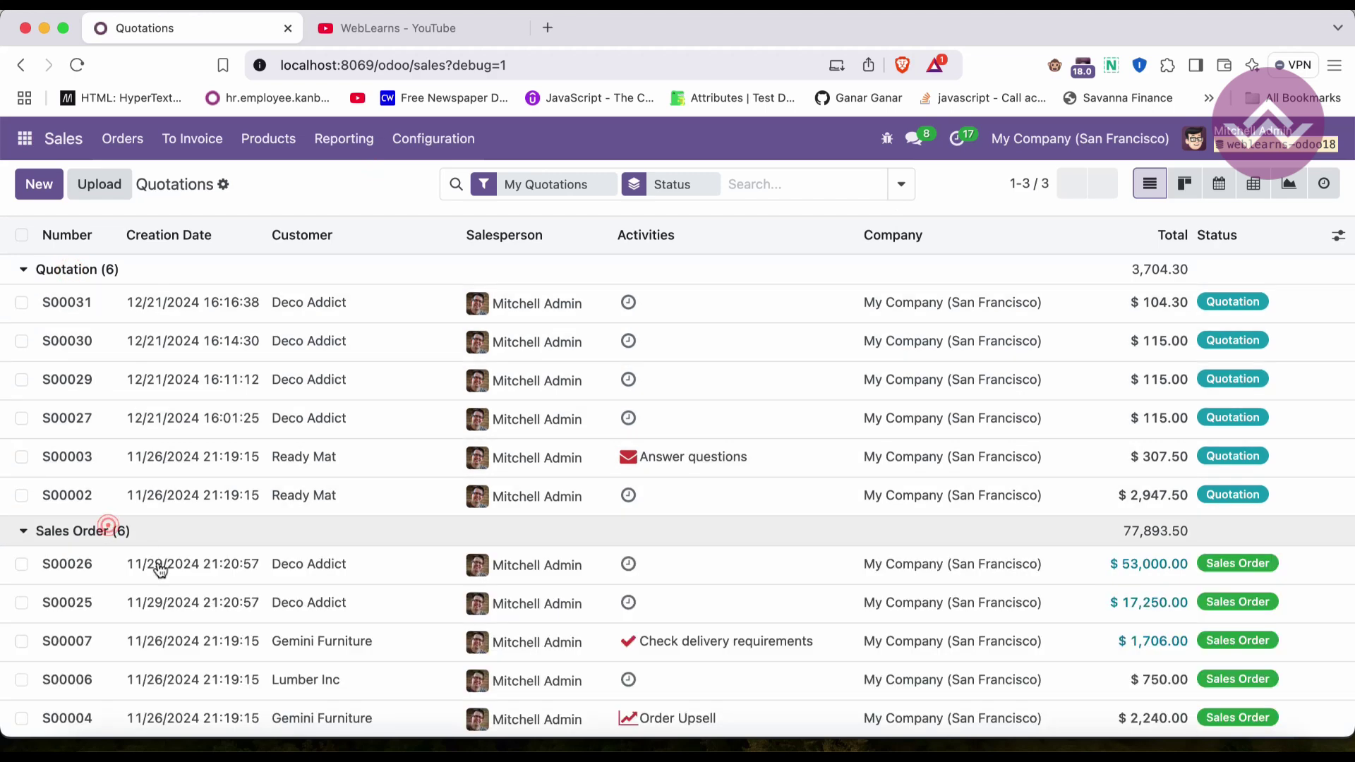
scroll(173, 550, "down", 3)
left_click(159, 431)
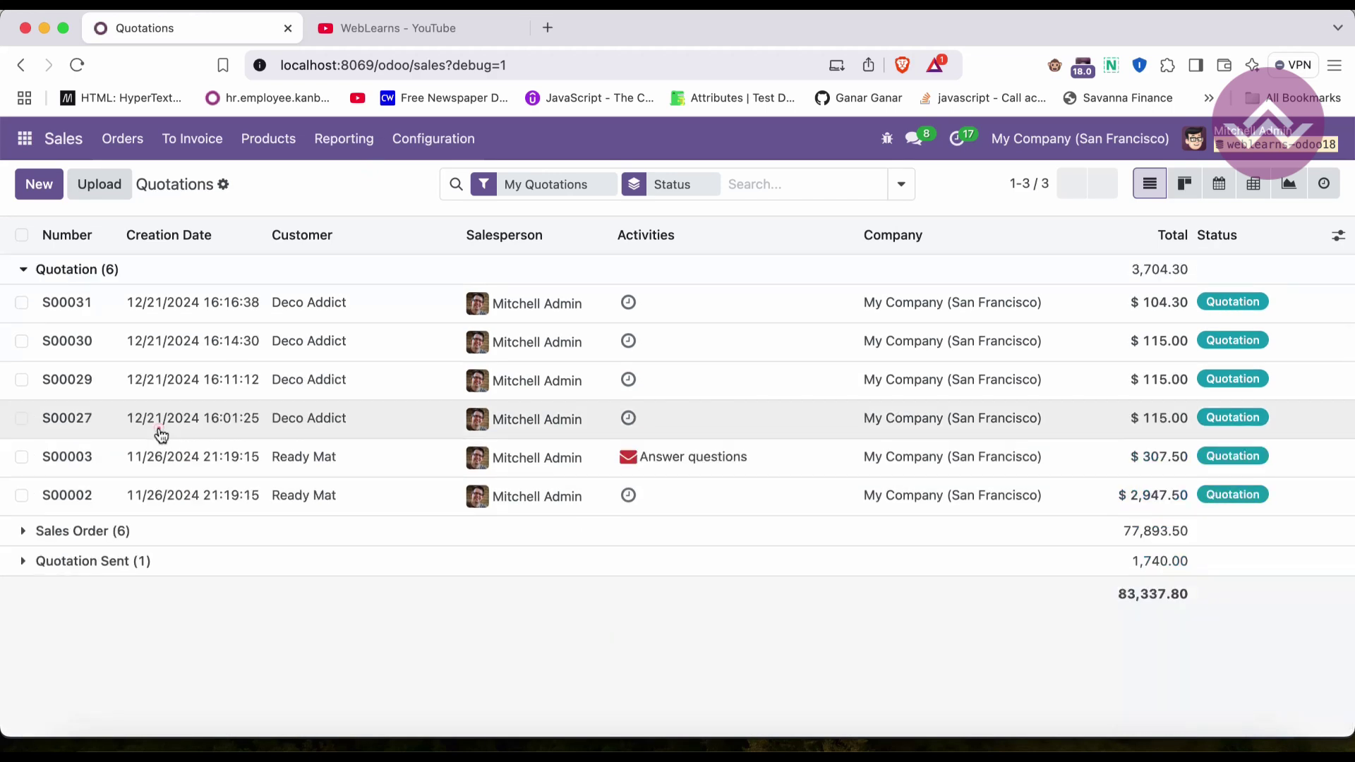
left_click(138, 562)
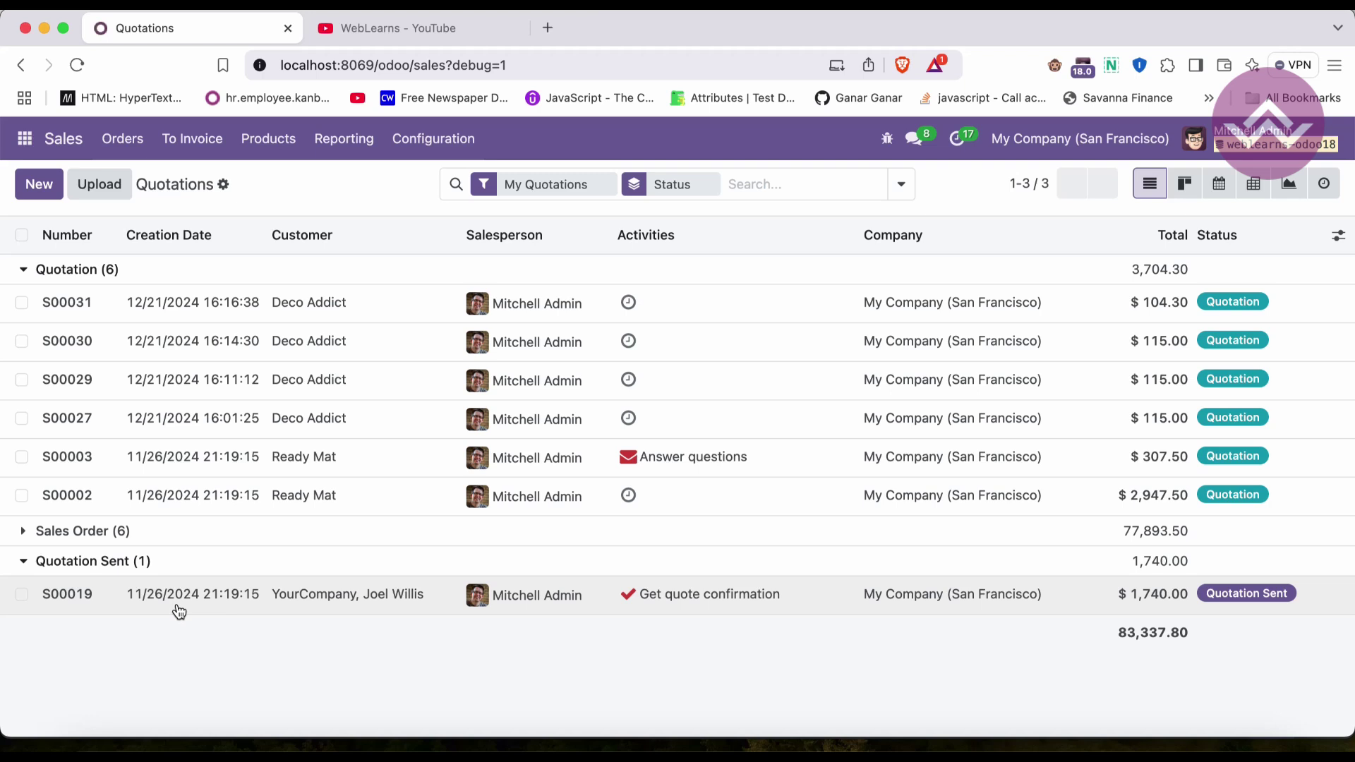
left_click(109, 269)
left_click(115, 330)
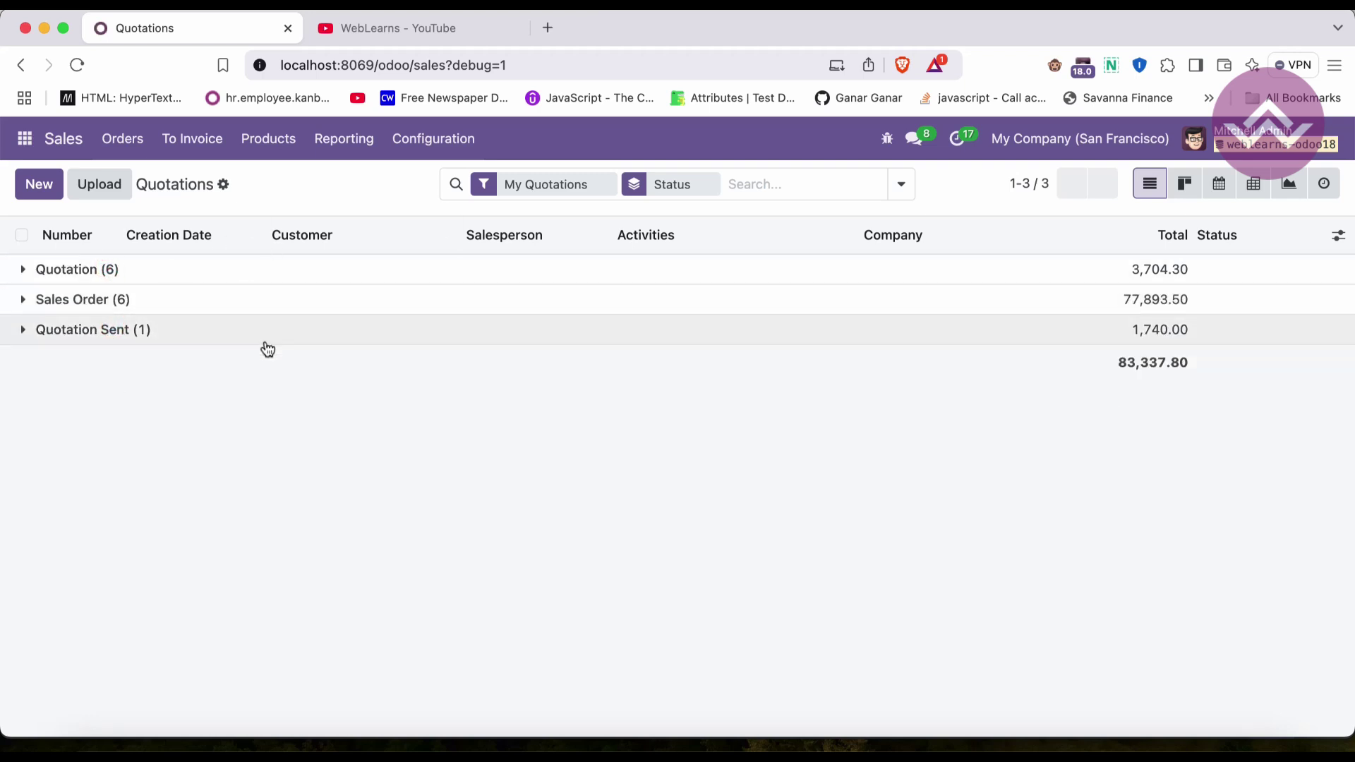
left_click(25, 139)
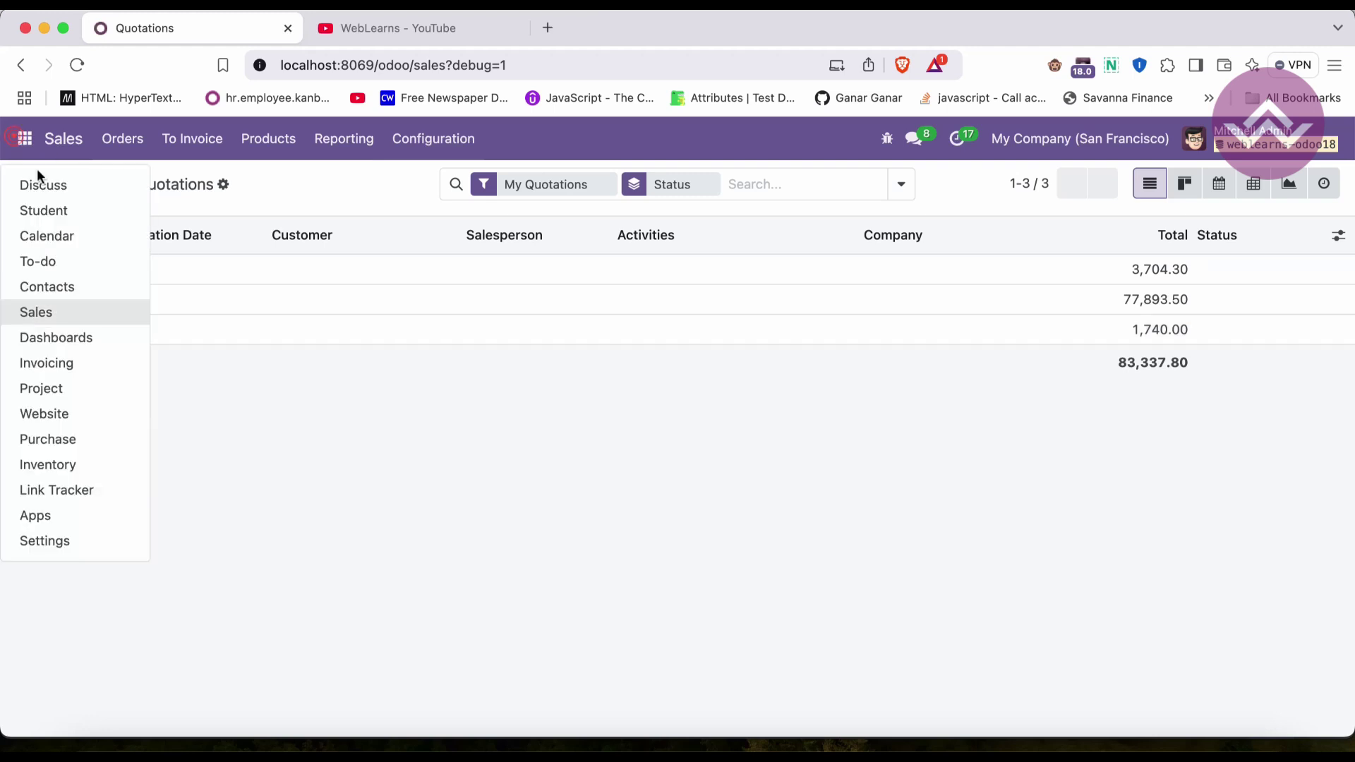
left_click(52, 205)
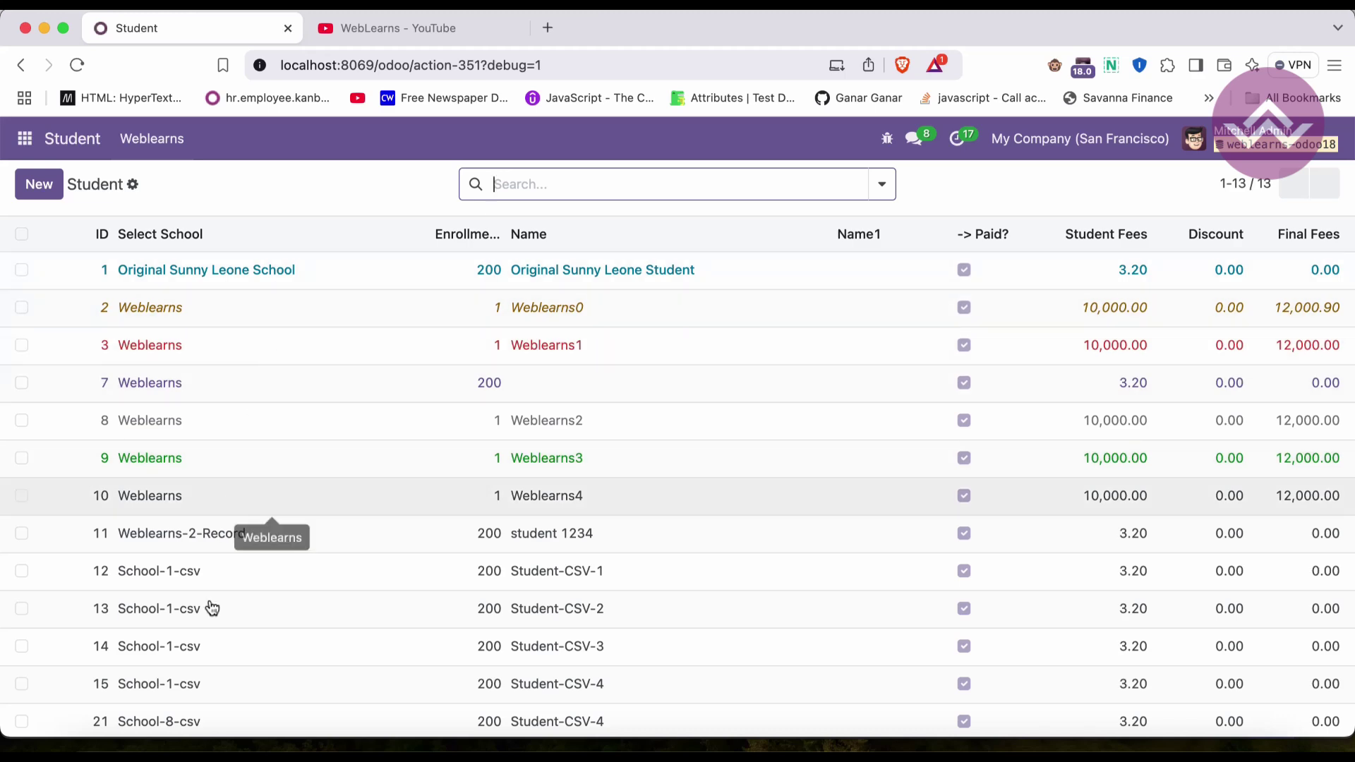
left_click(222, 737)
key("alt+shift+Left")
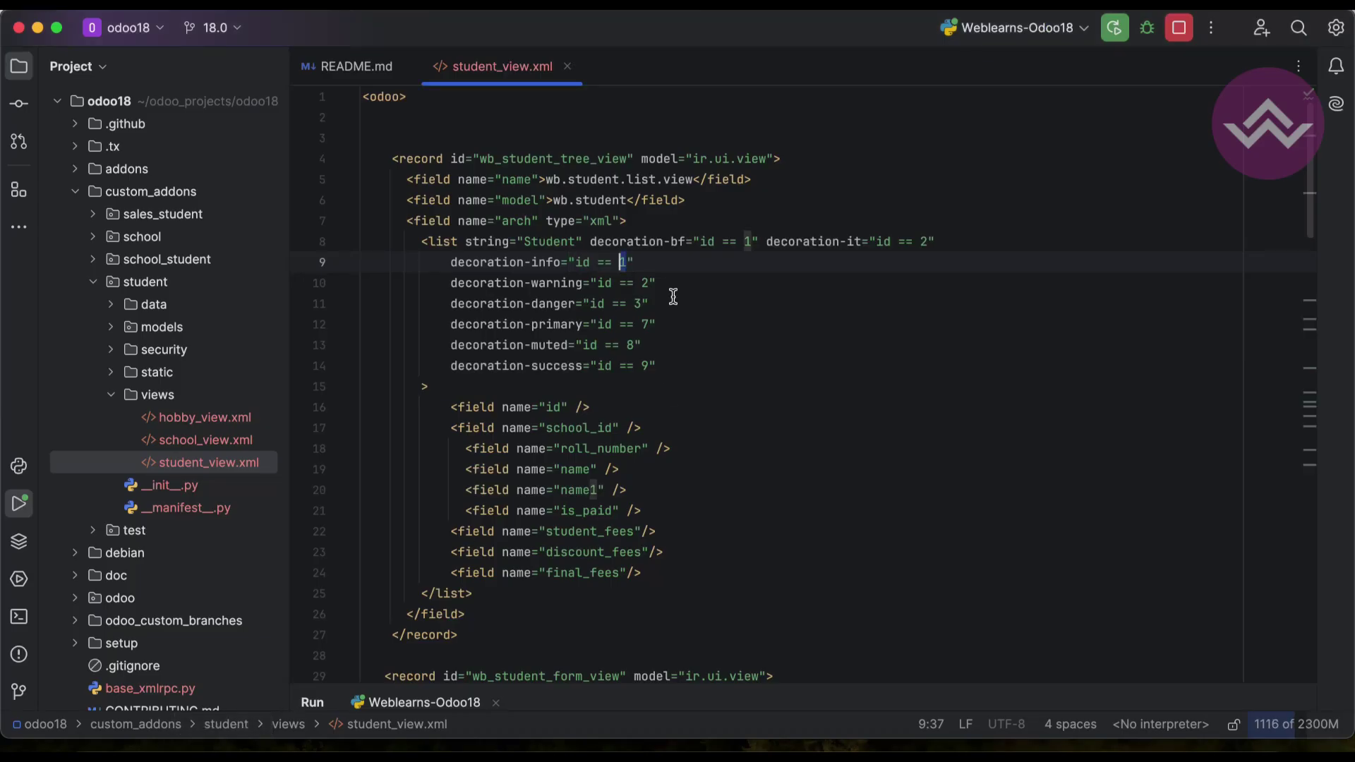
key("alt+shift+Left")
key("alt+shift+Left")
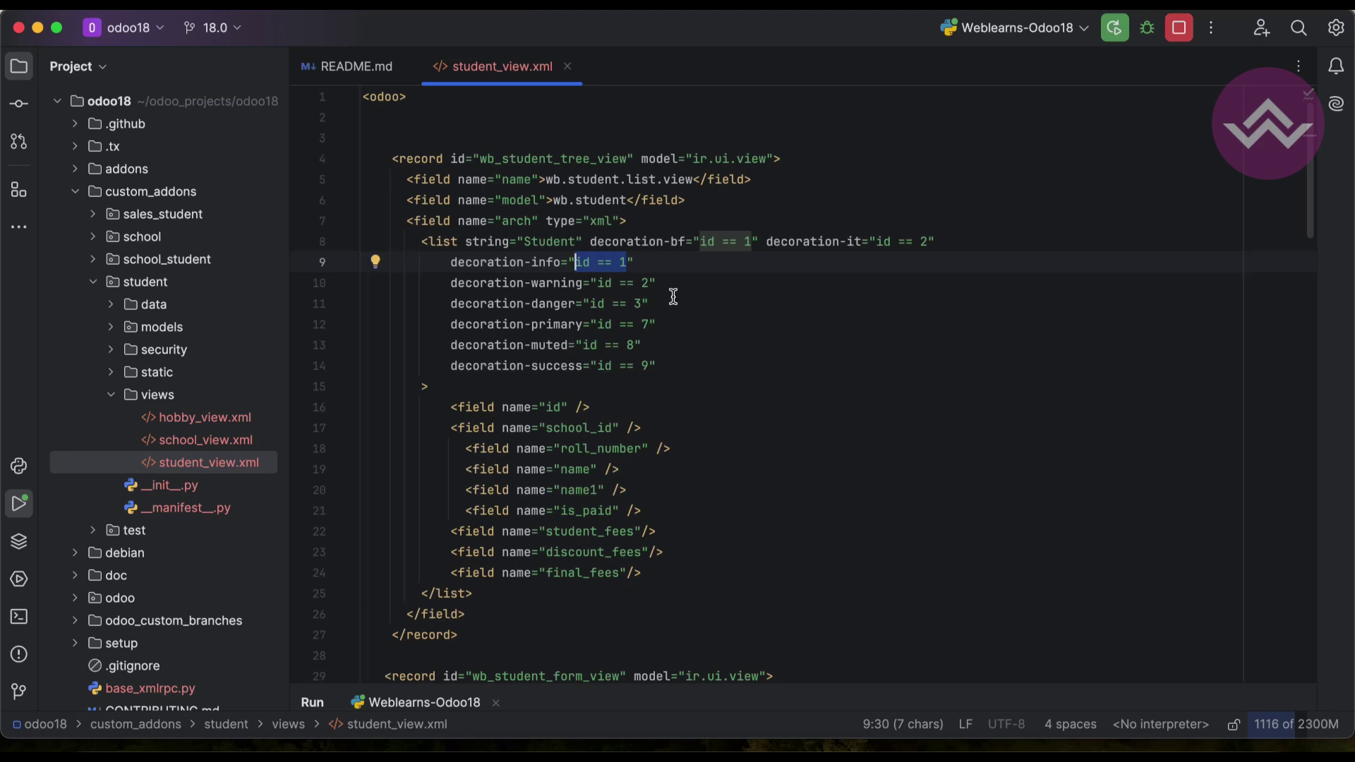
key("Right")
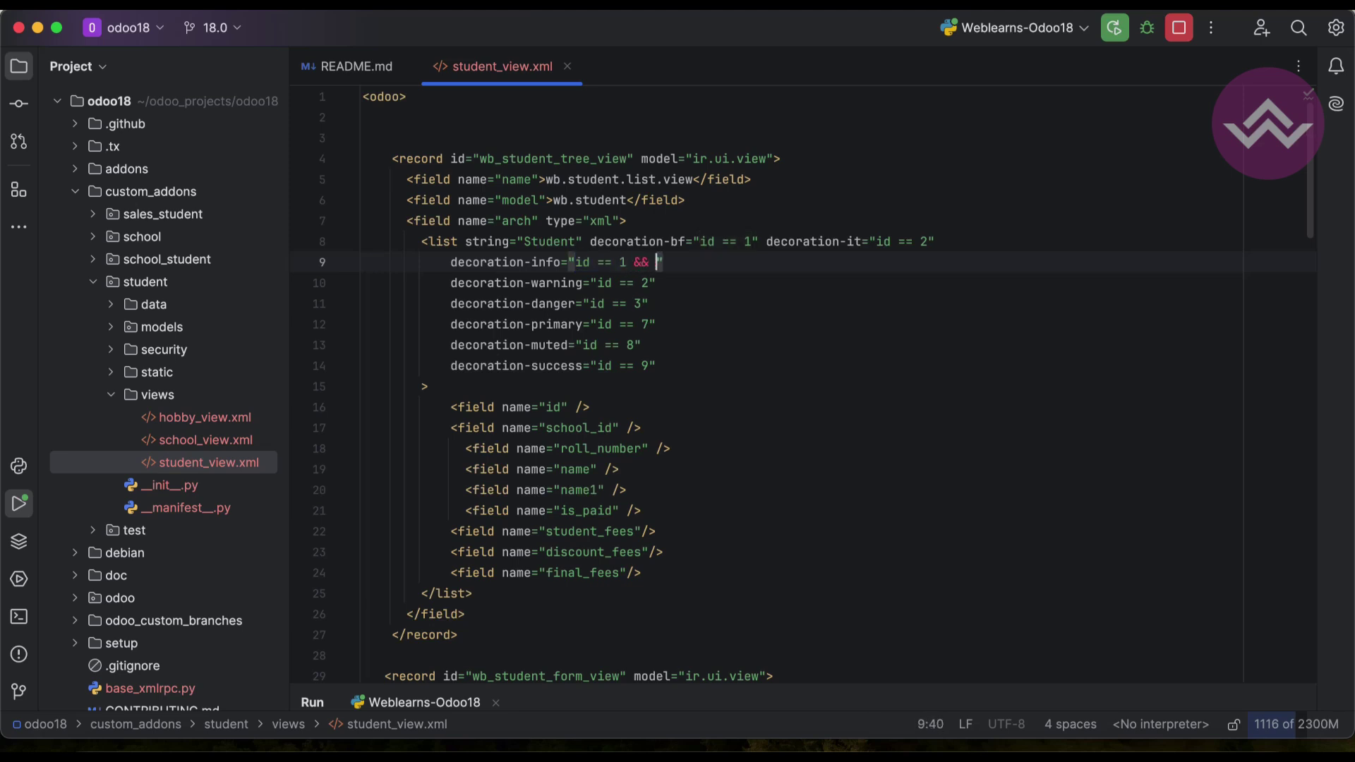
key("BackSpace")
key("BackSpace")
type("i co")
type("nditions")
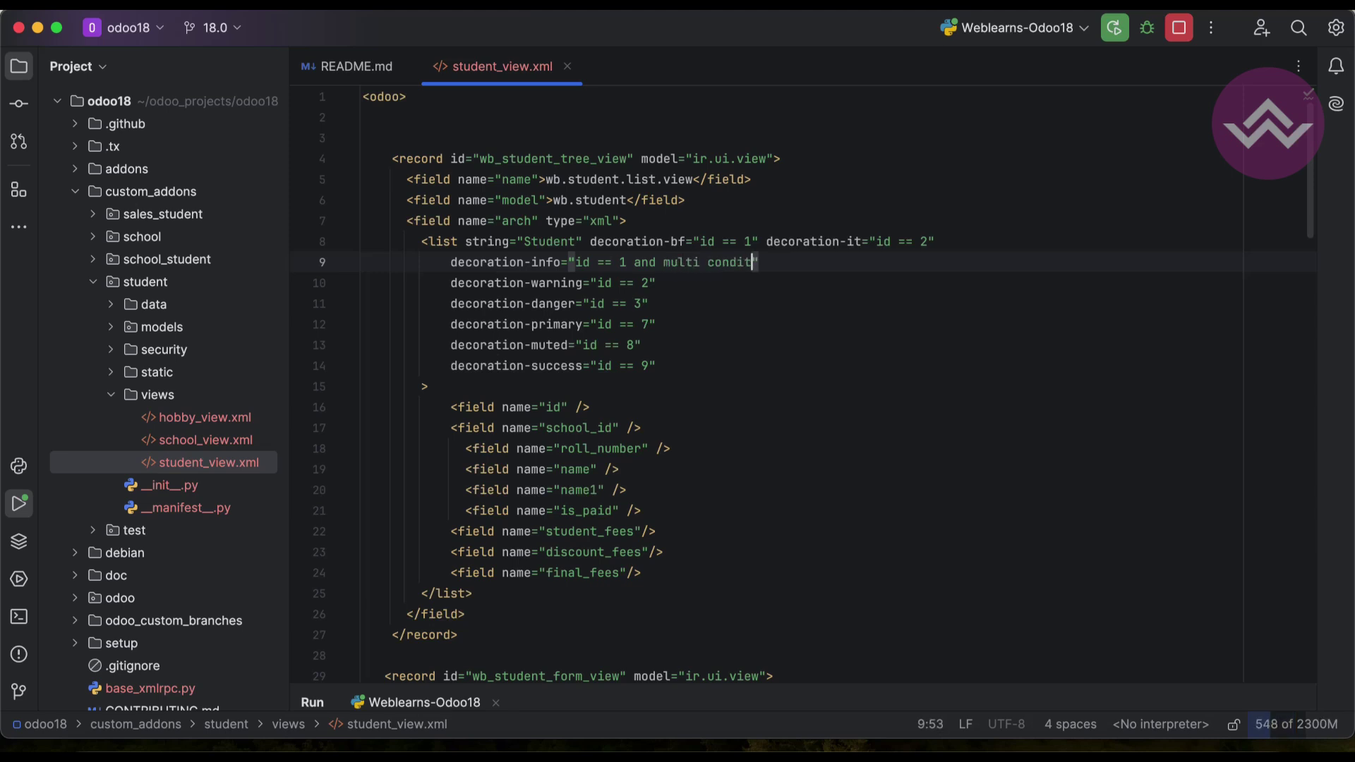
type("....")
key("alt+shift+Left")
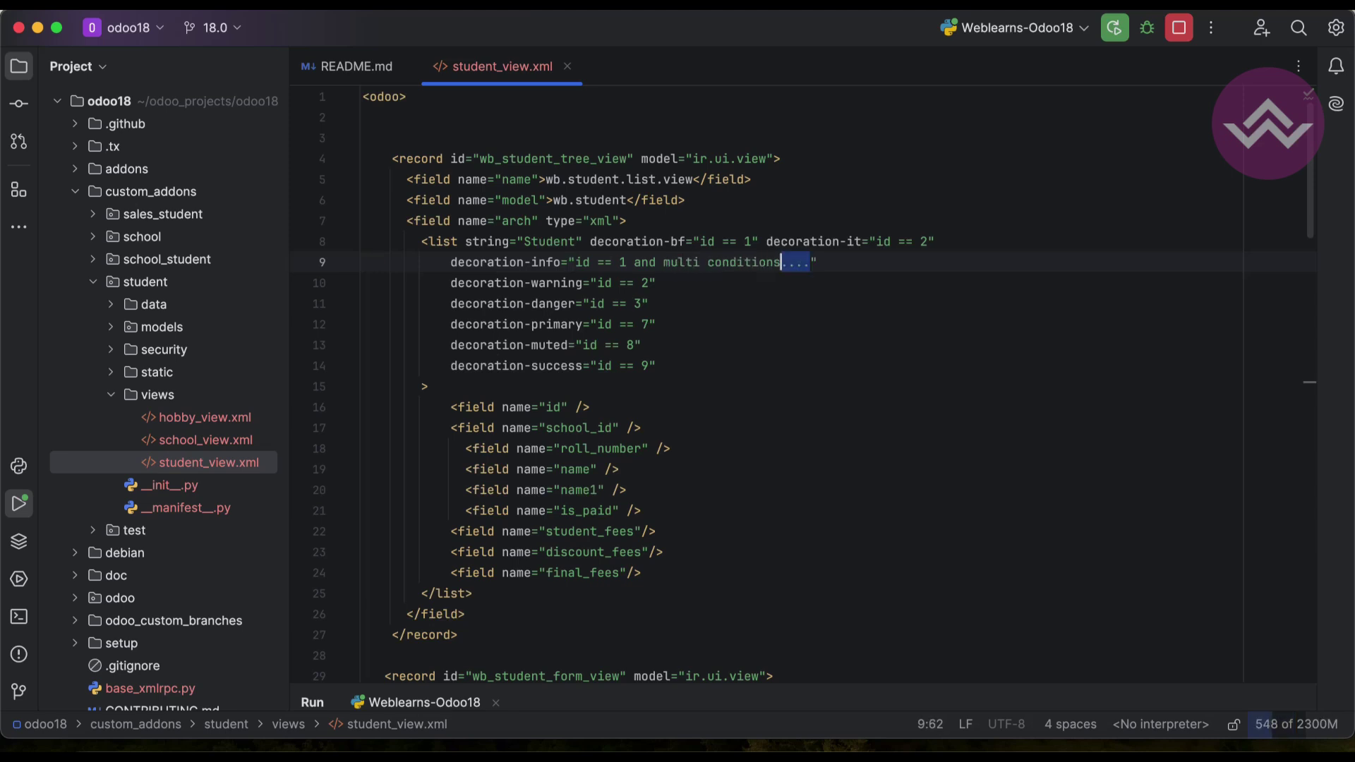
key("alt+shift+Left")
key("alt+shift+Left")
key("alt+shift+Left")
key("BackSpace")
key("BackSpace")
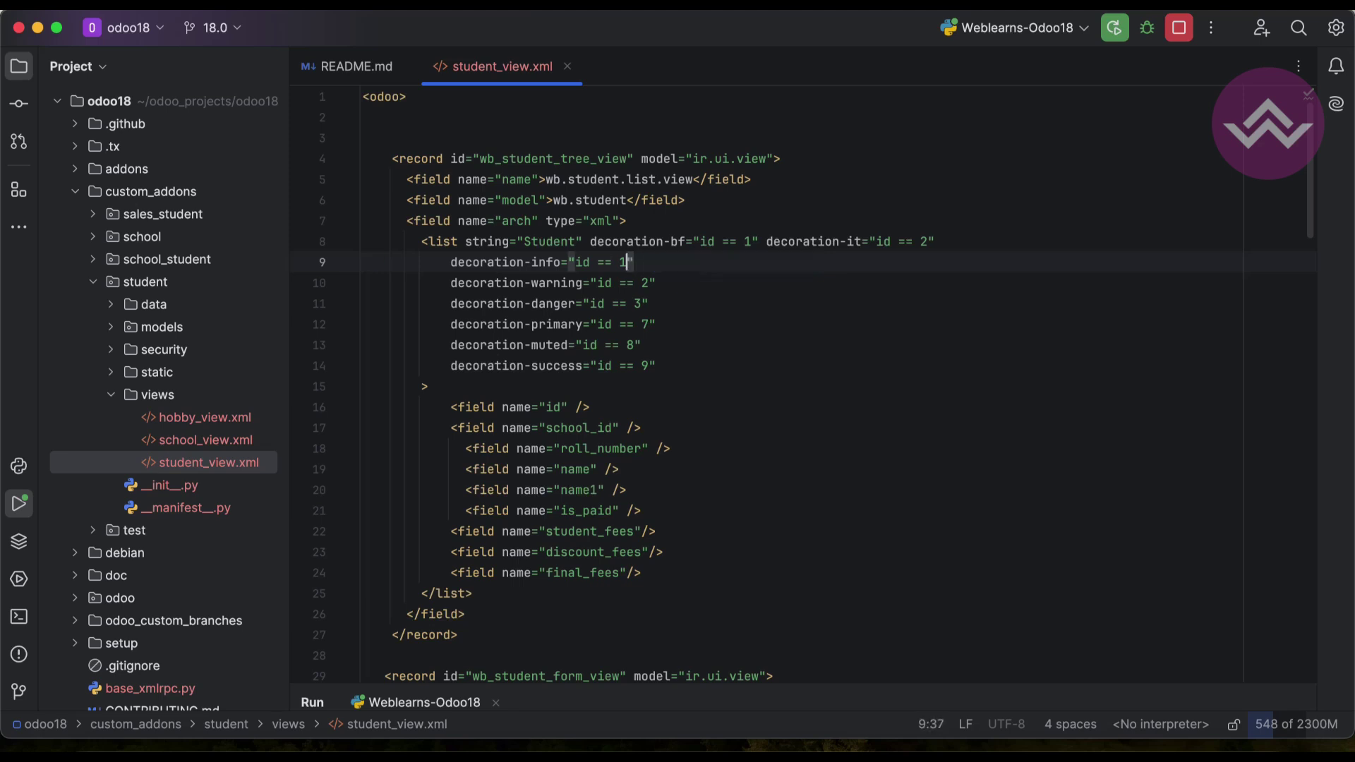
left_click_drag(661, 364, 591, 242)
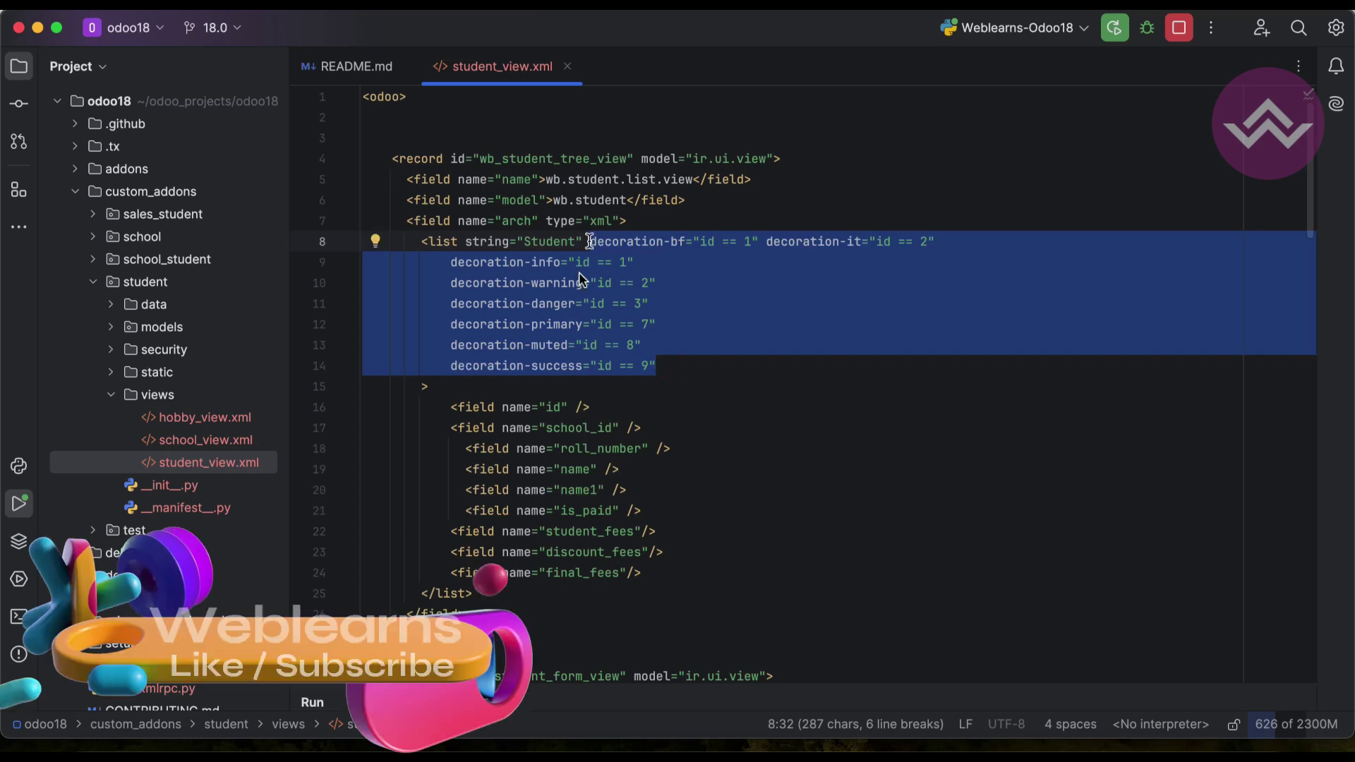
left_click(545, 325)
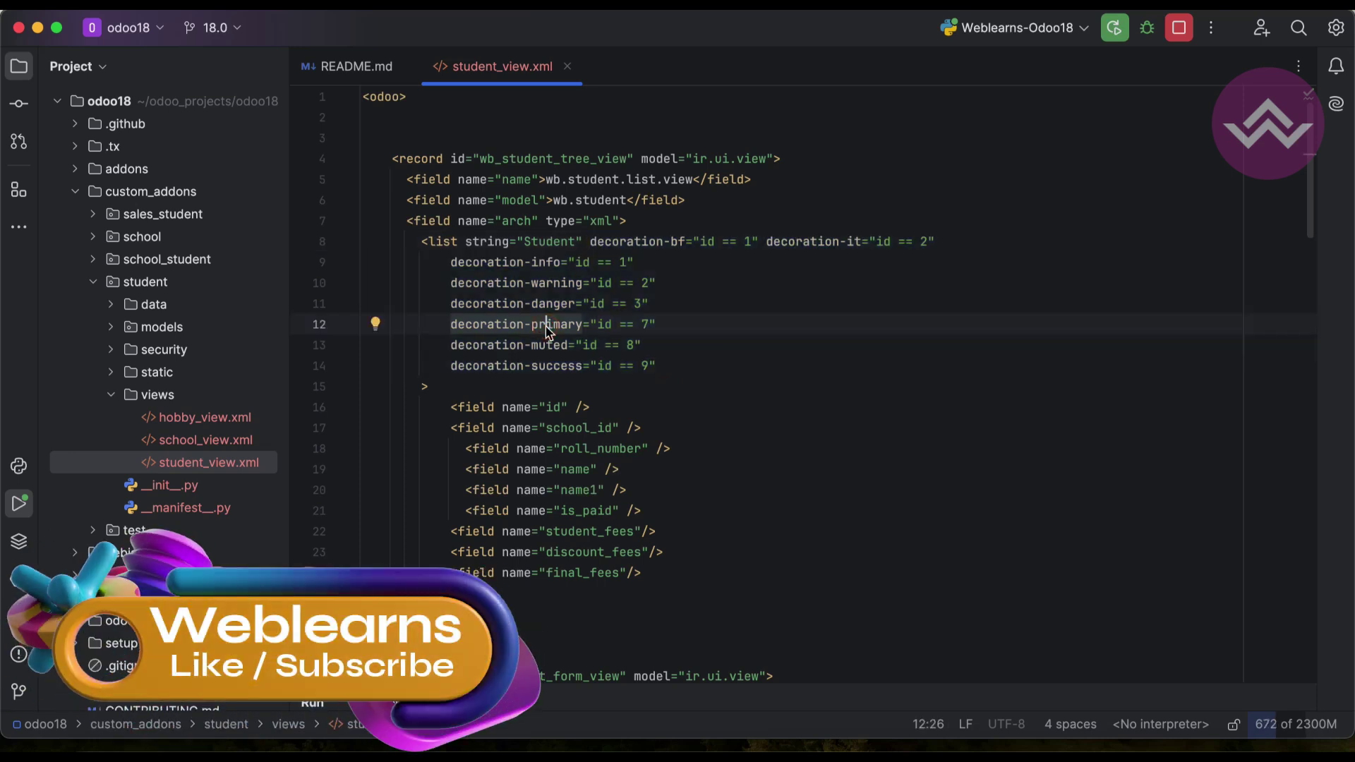